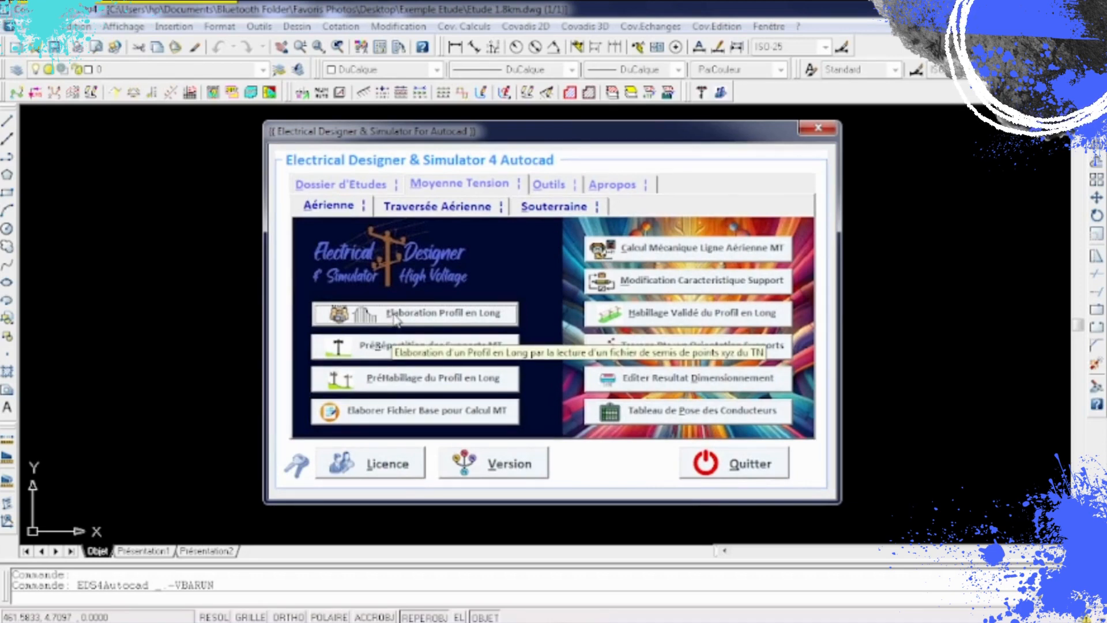
left_click(396, 319)
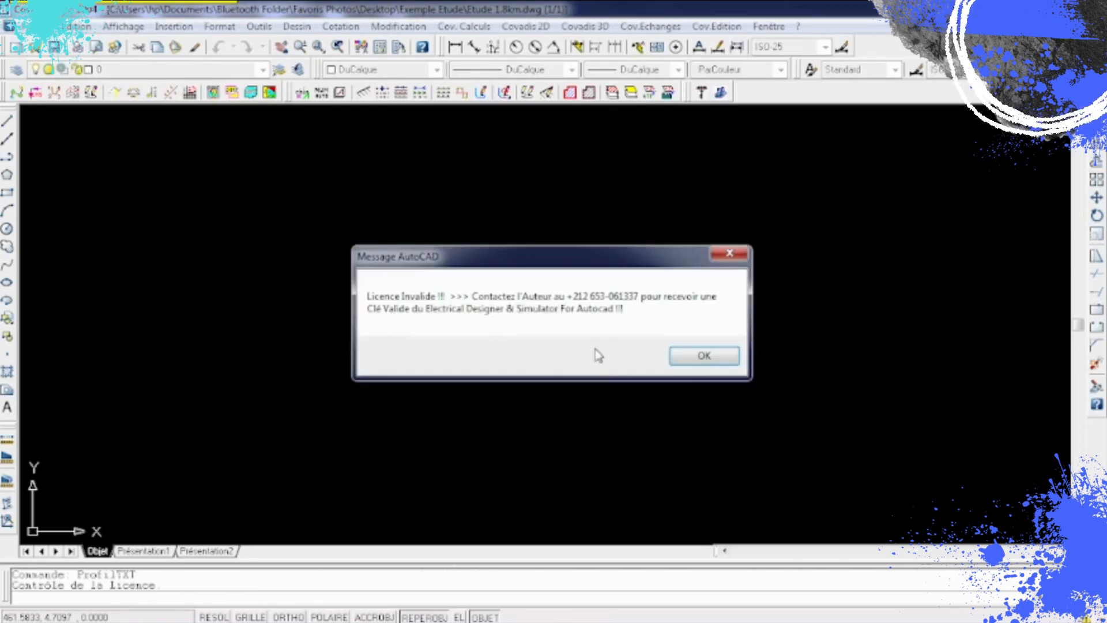
left_click(716, 359)
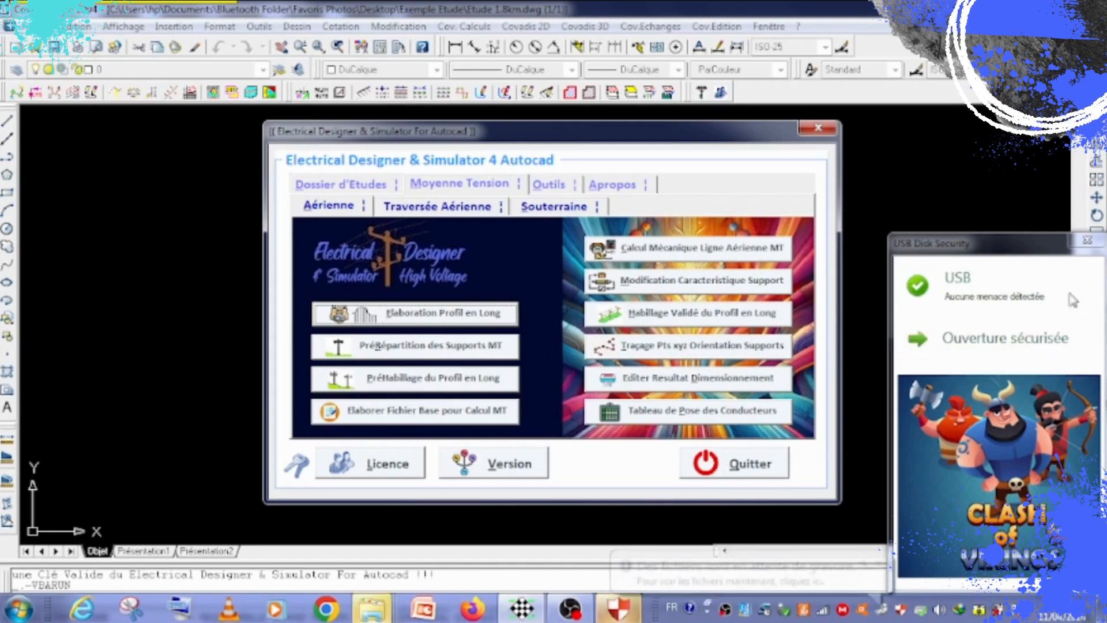
left_click(814, 129)
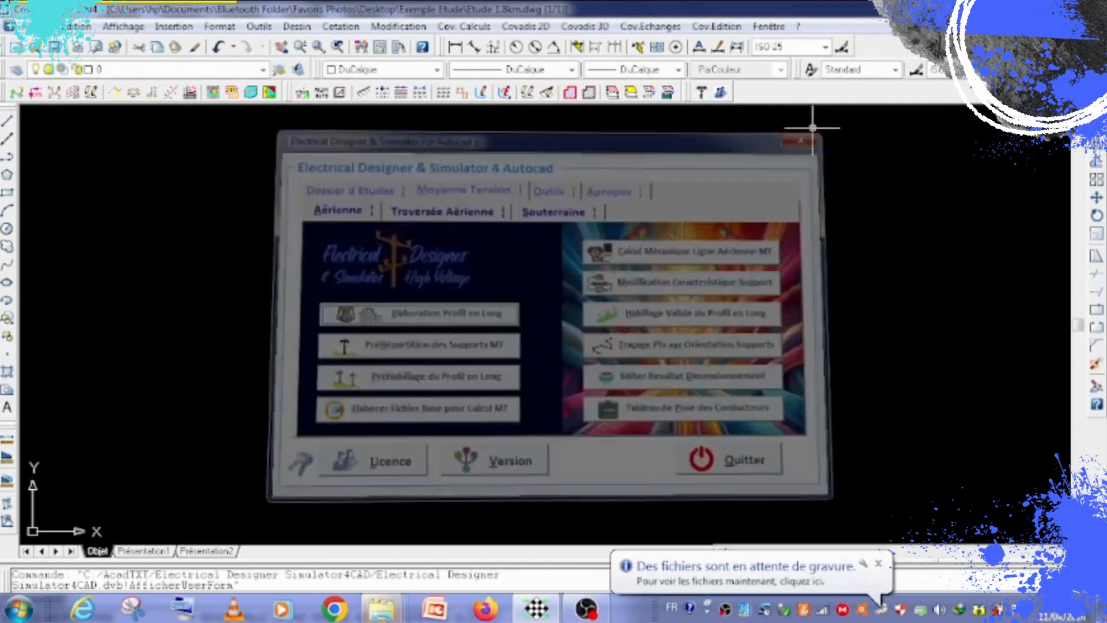
Start the aerial medium-voltage longitudinal profile elaboration and validate the angle-point coordinates in the pointangle file.
left_click(702, 93)
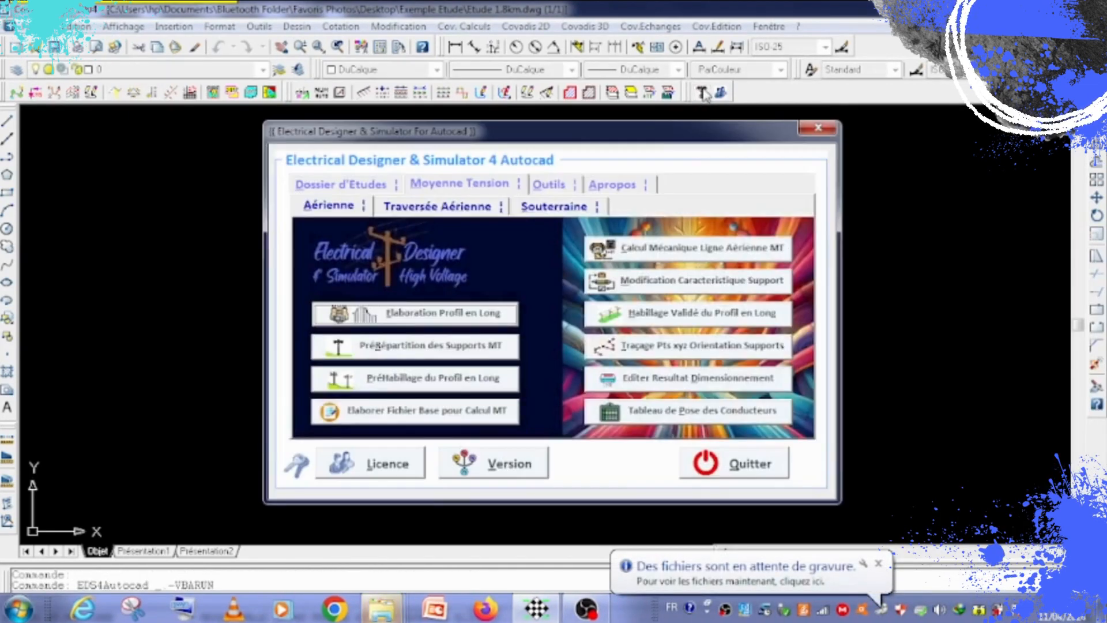
left_click(369, 317)
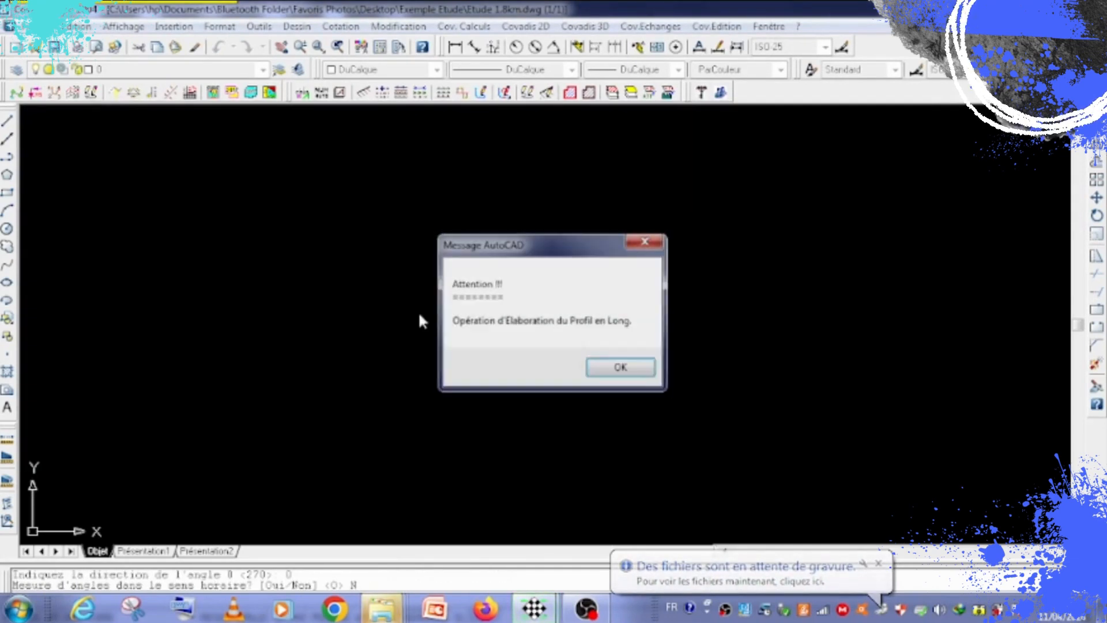
left_click(630, 371)
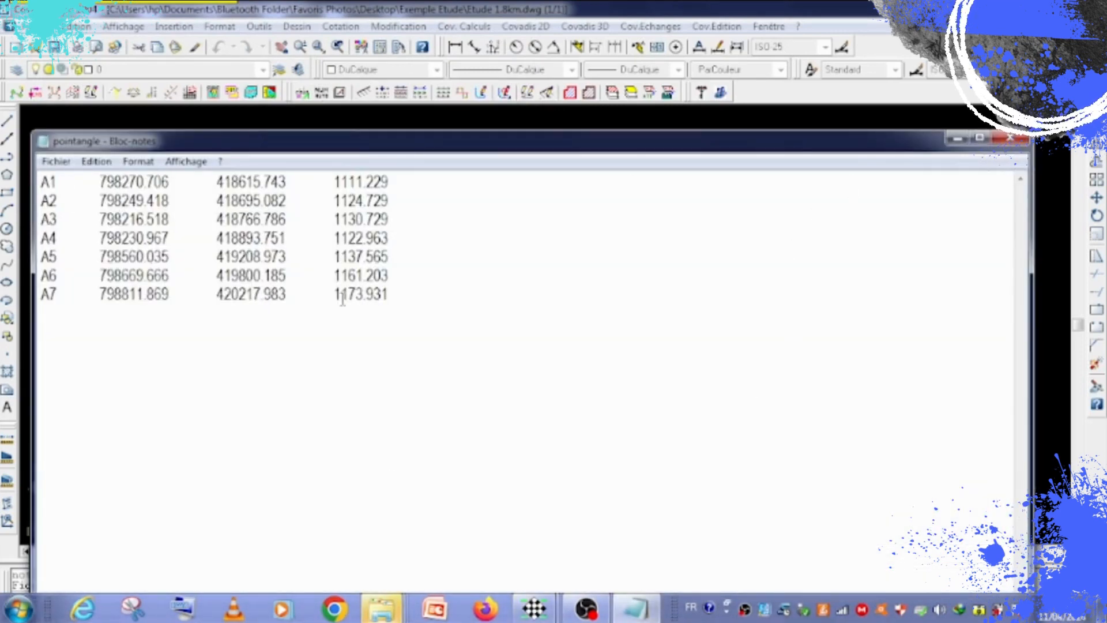
left_click(1011, 139)
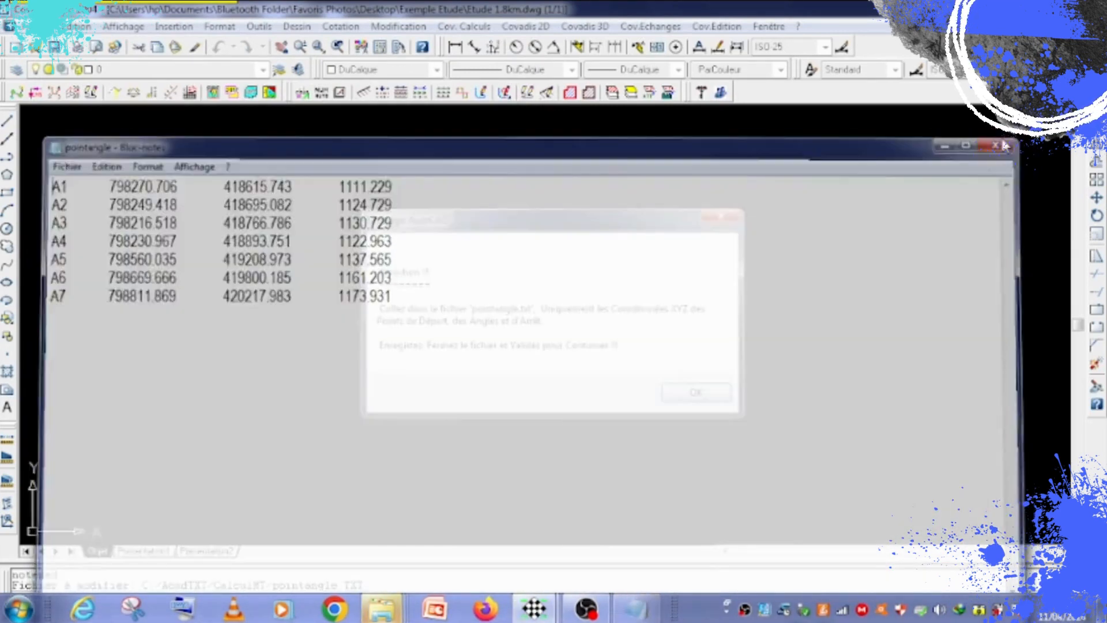
left_click(696, 392)
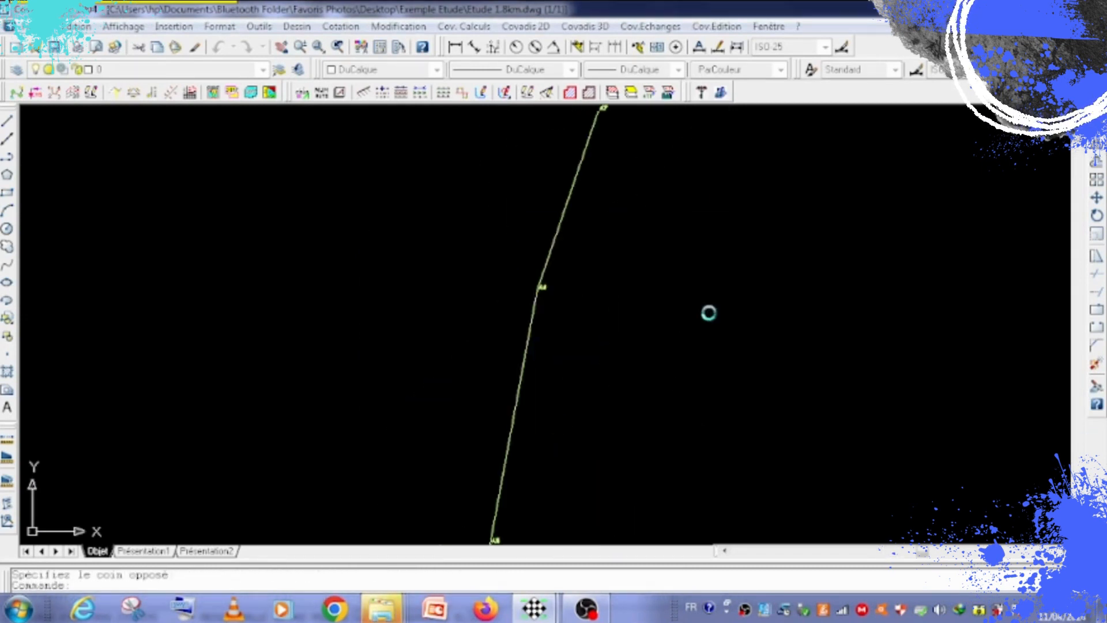
Review the terrain-point coordinates in the pointTN file down to point A7, close it and validate them for the profile.
left_click(696, 393)
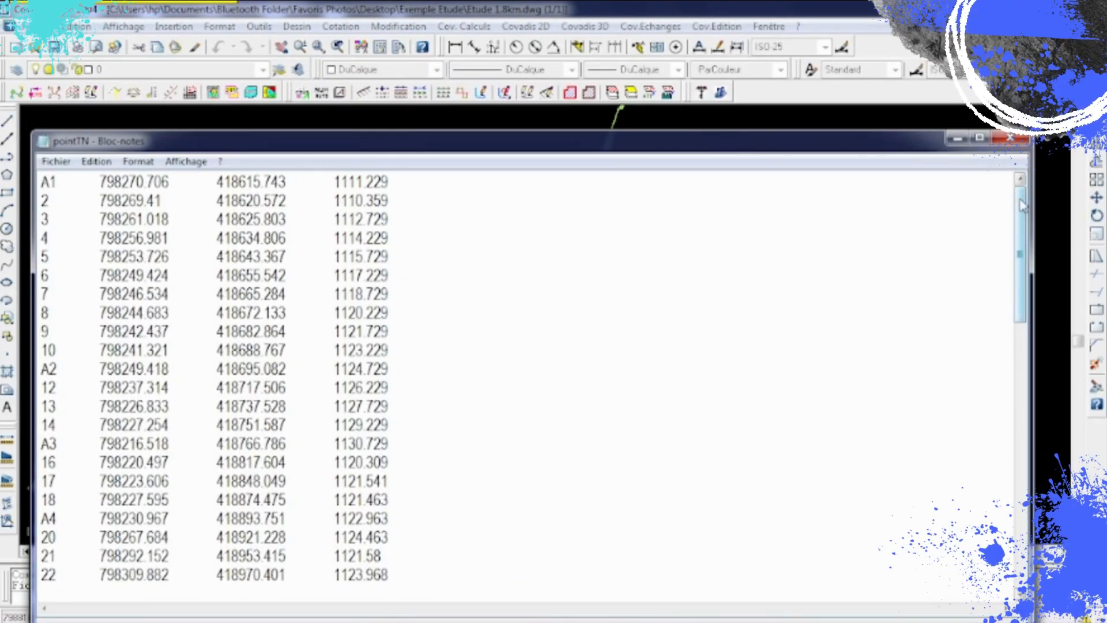
left_click_drag(1020, 205, 984, 488)
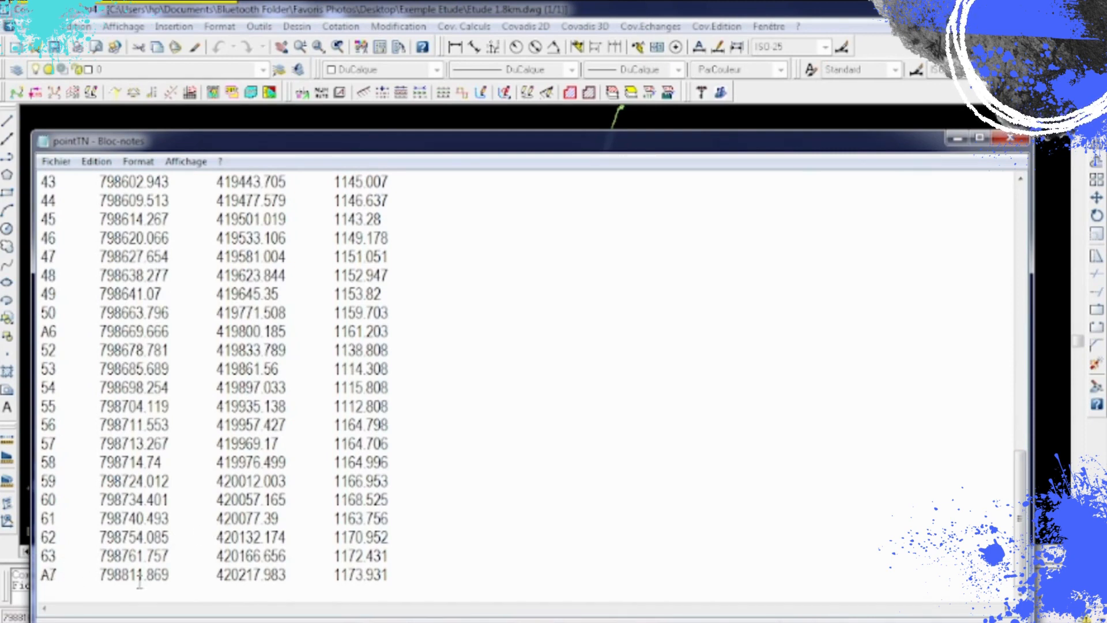
left_click(1015, 140)
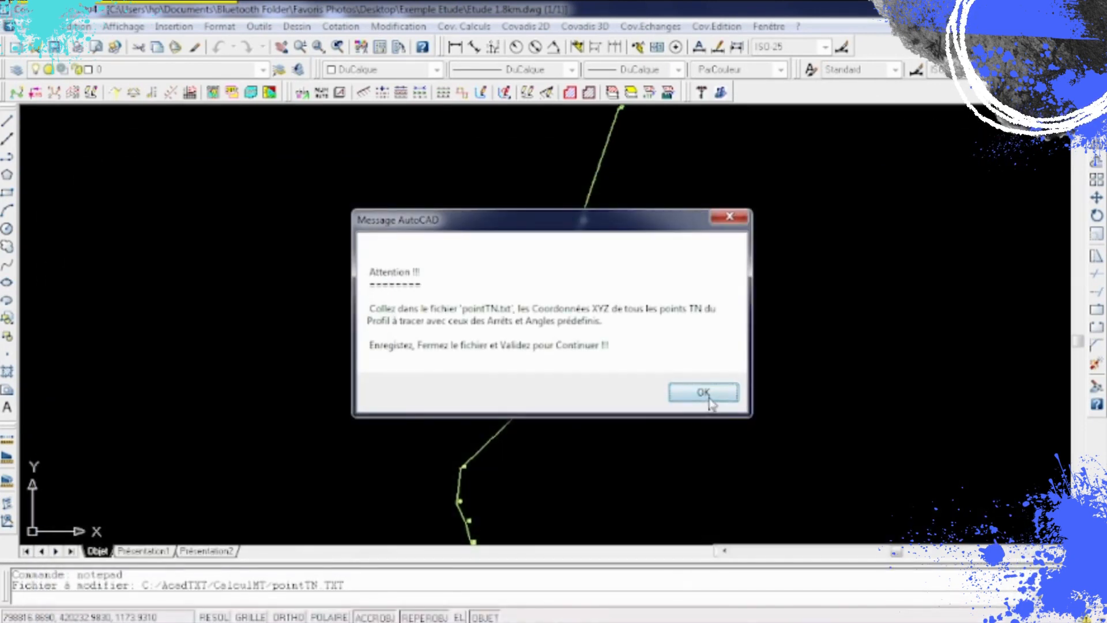
left_click(709, 396)
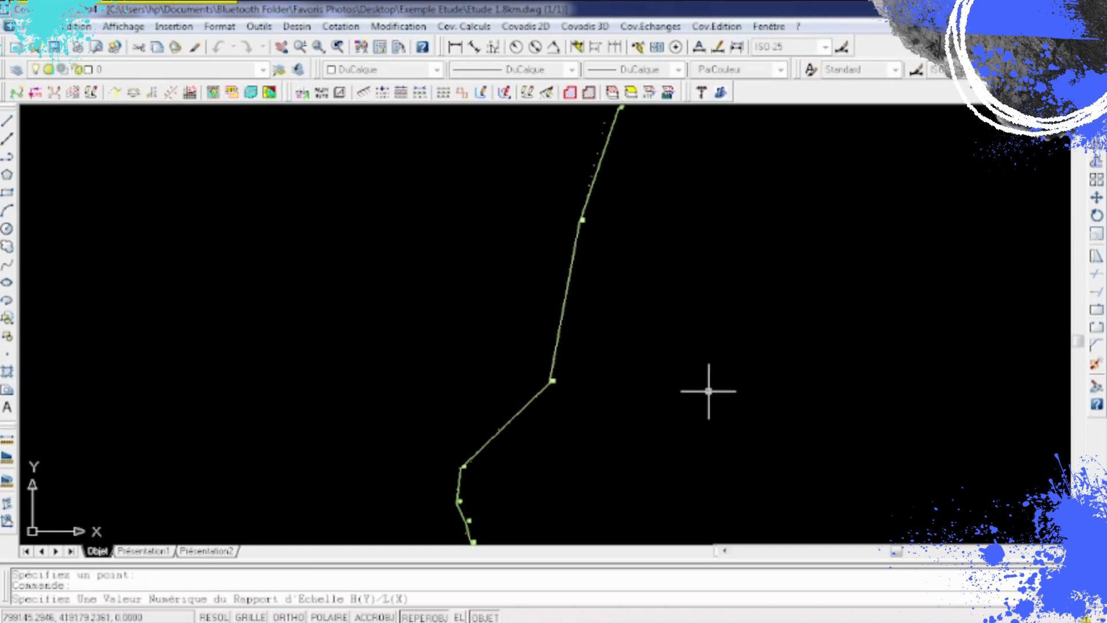
Generate the longitudinal profile with an H(Y)/L(X) scale ratio of 5, then quit the Electrical Designer dialog.
type("5")
key("Return")
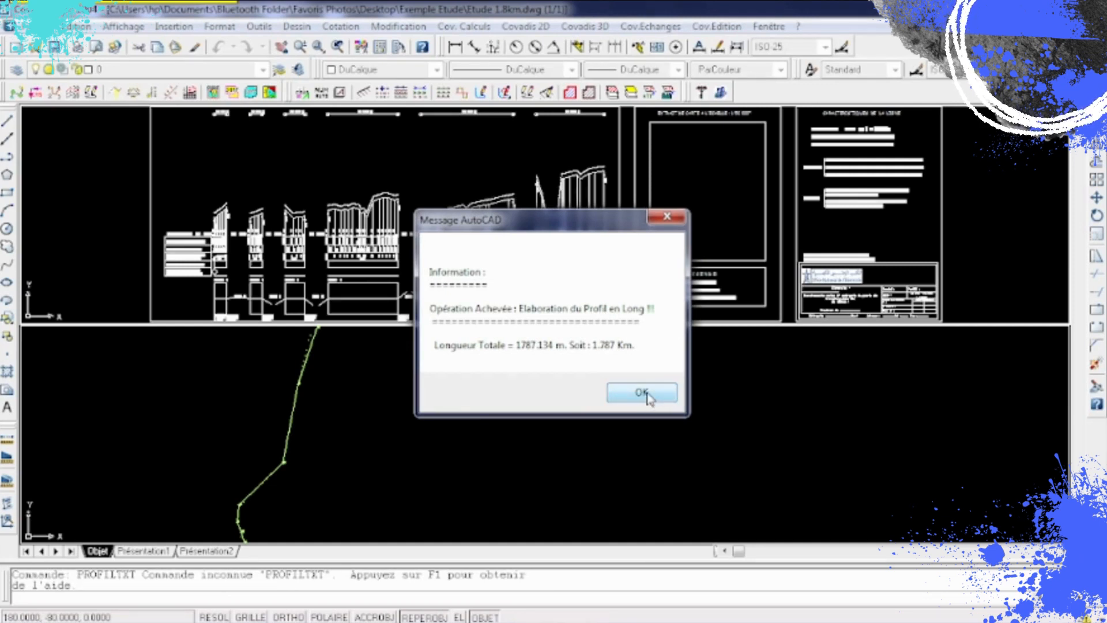
left_click(646, 394)
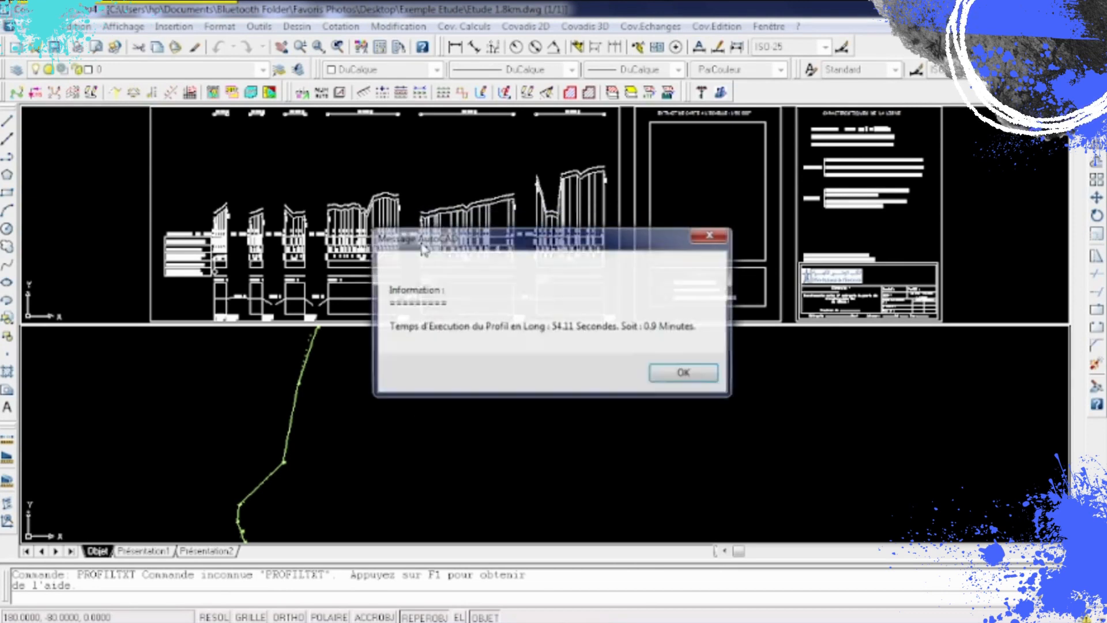
left_click(685, 374)
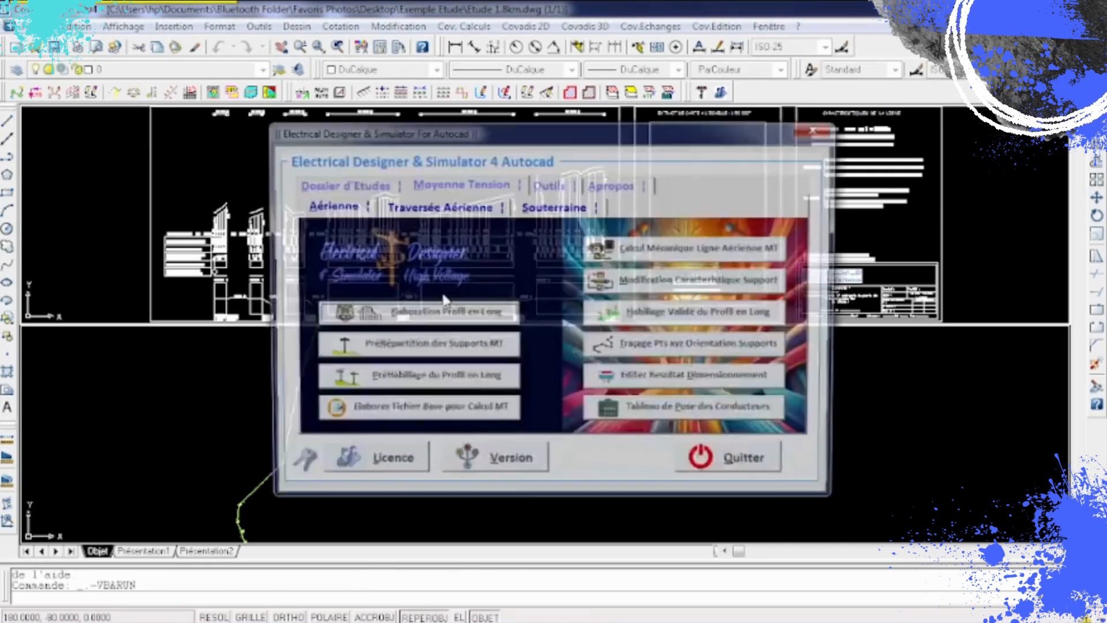
left_click(748, 465)
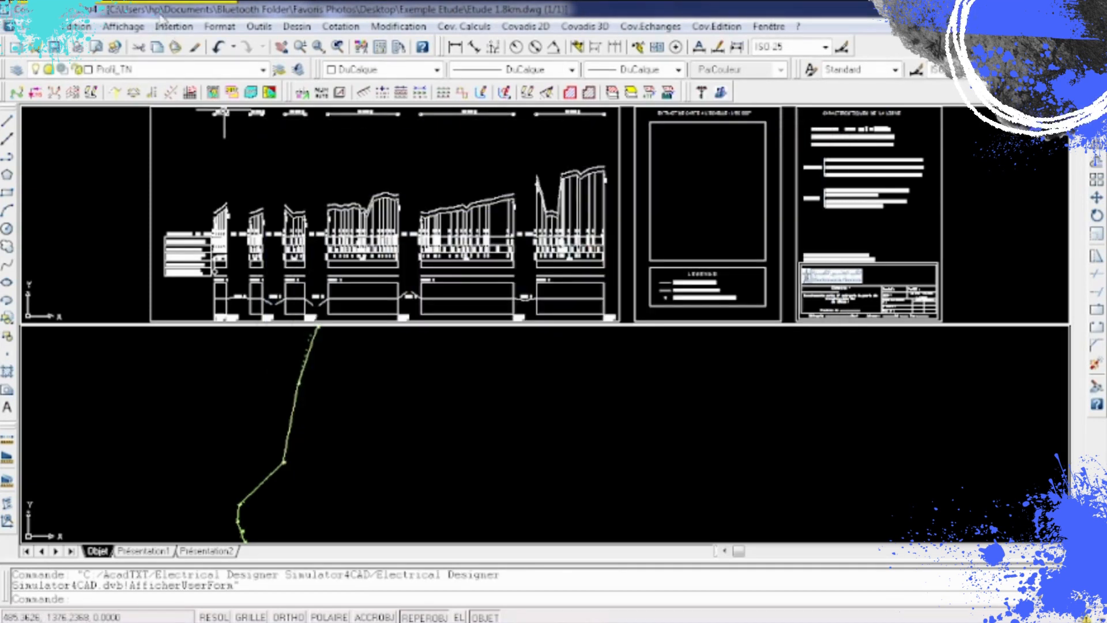
Switch the model space display to a single viewport.
left_click(123, 27)
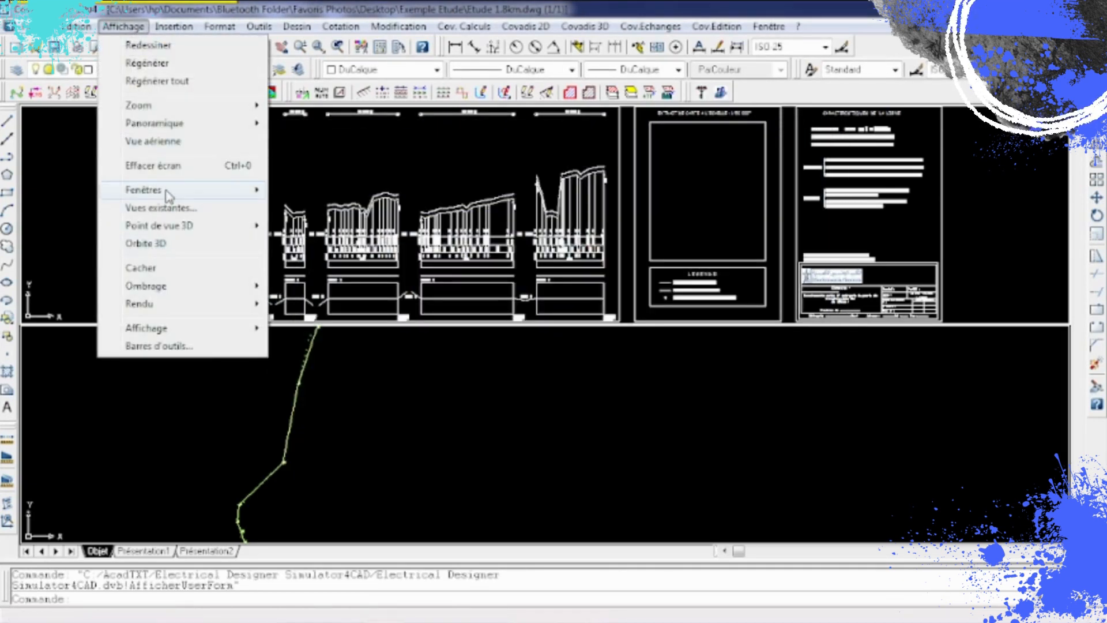
mouse_move(190, 190)
left_click(314, 233)
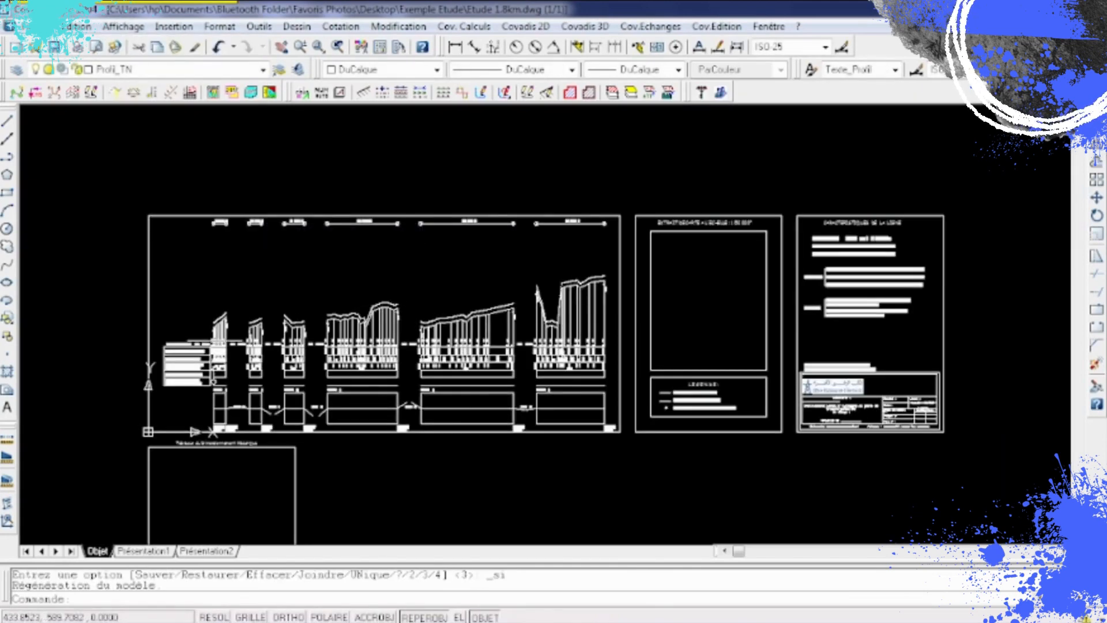
Pre-distribute the MT supports along the profile section from A4 to A5, using scale ratio 5 and a maximum span of 150 m.
scroll(256, 321, "up", 5)
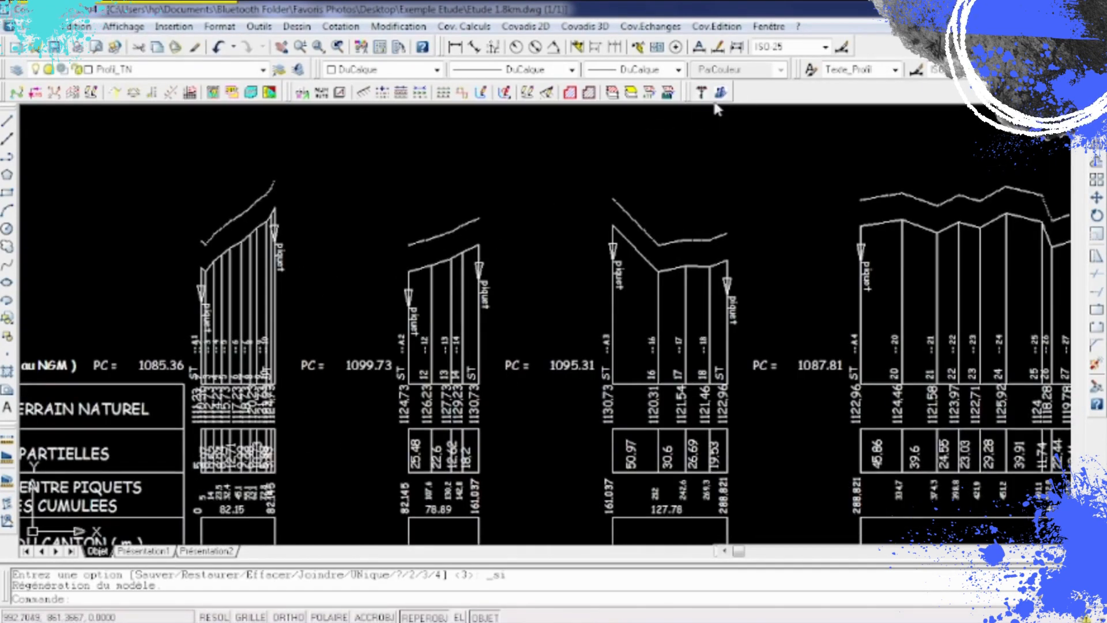
left_click(701, 93)
left_click(433, 346)
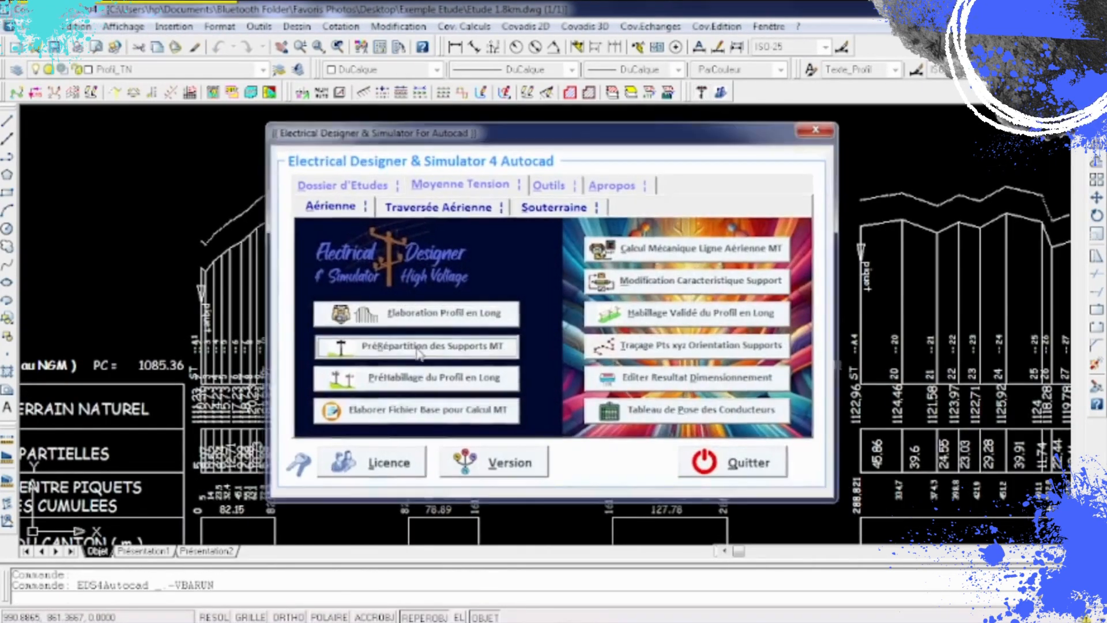
left_click(668, 372)
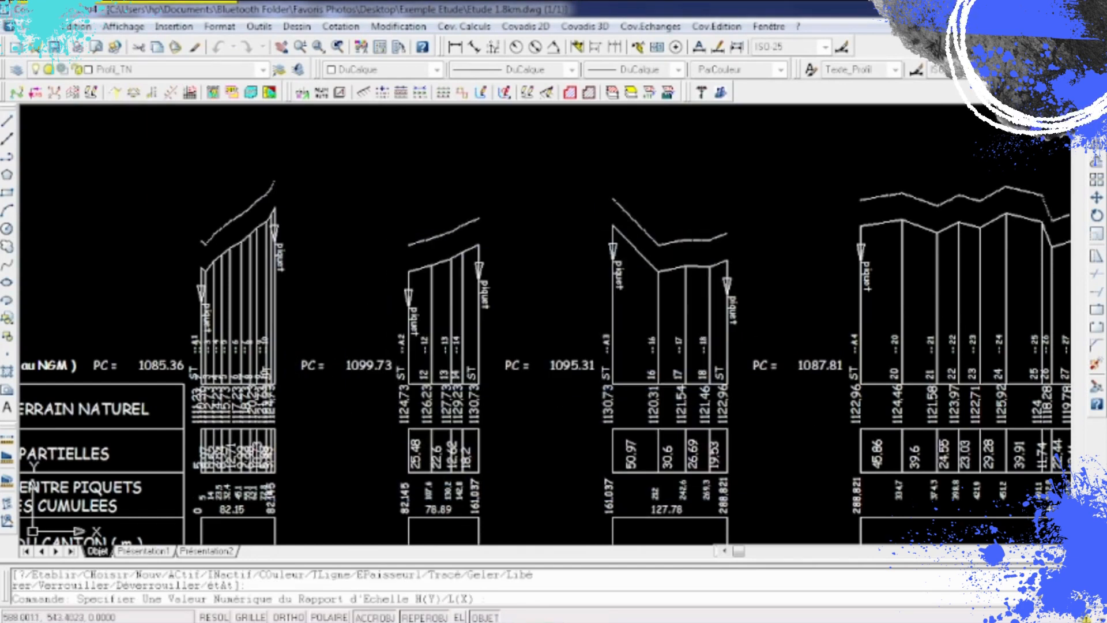
type("5")
key("Return")
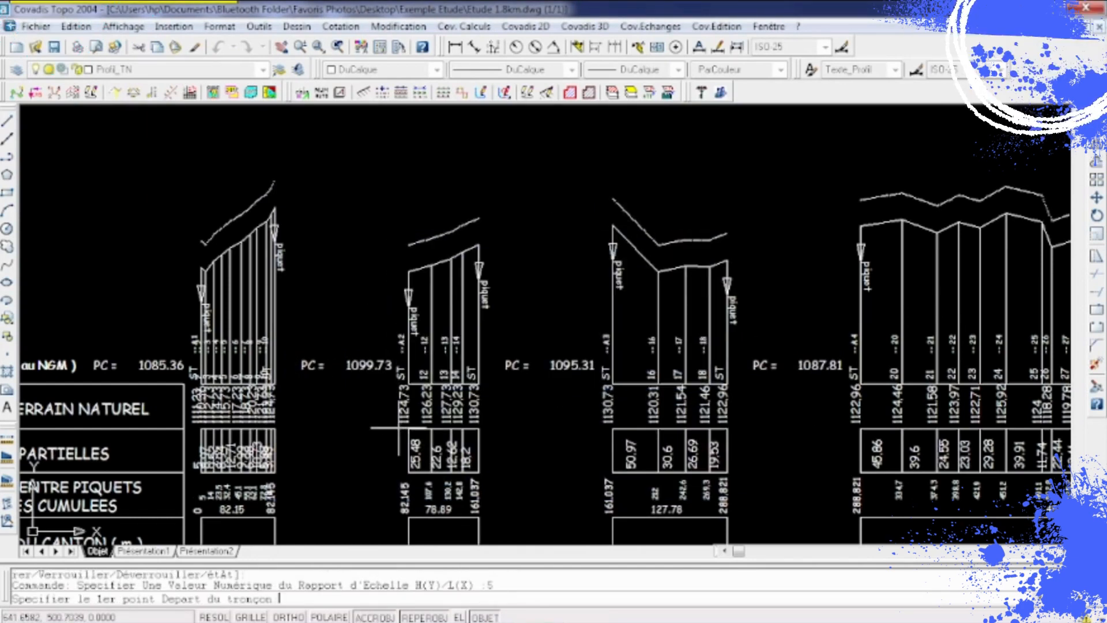
left_click(244, 285)
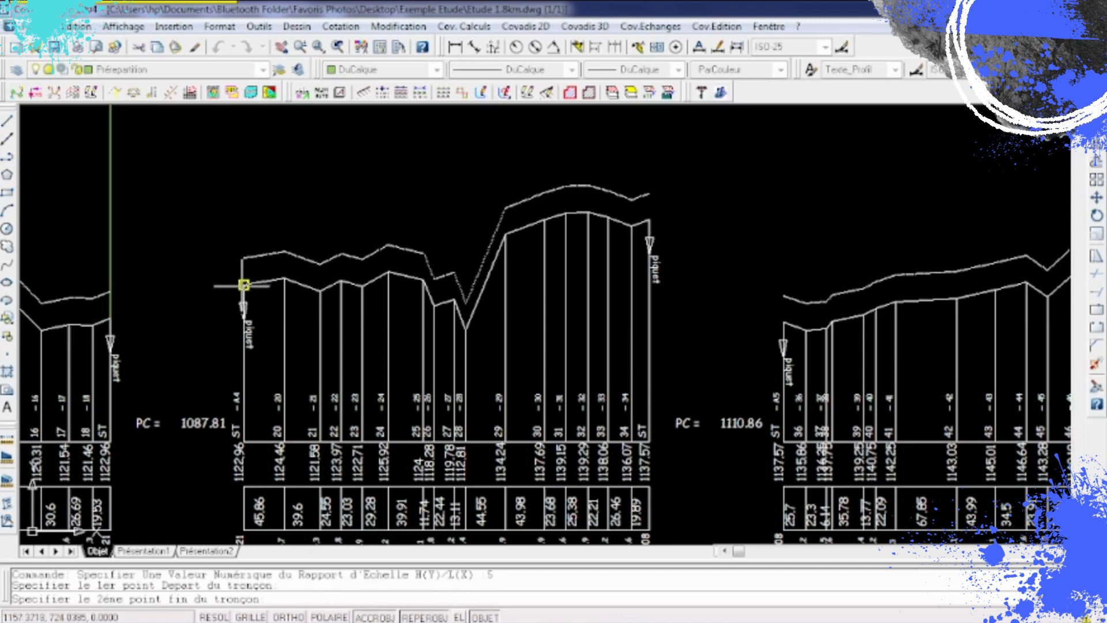
left_click(649, 219)
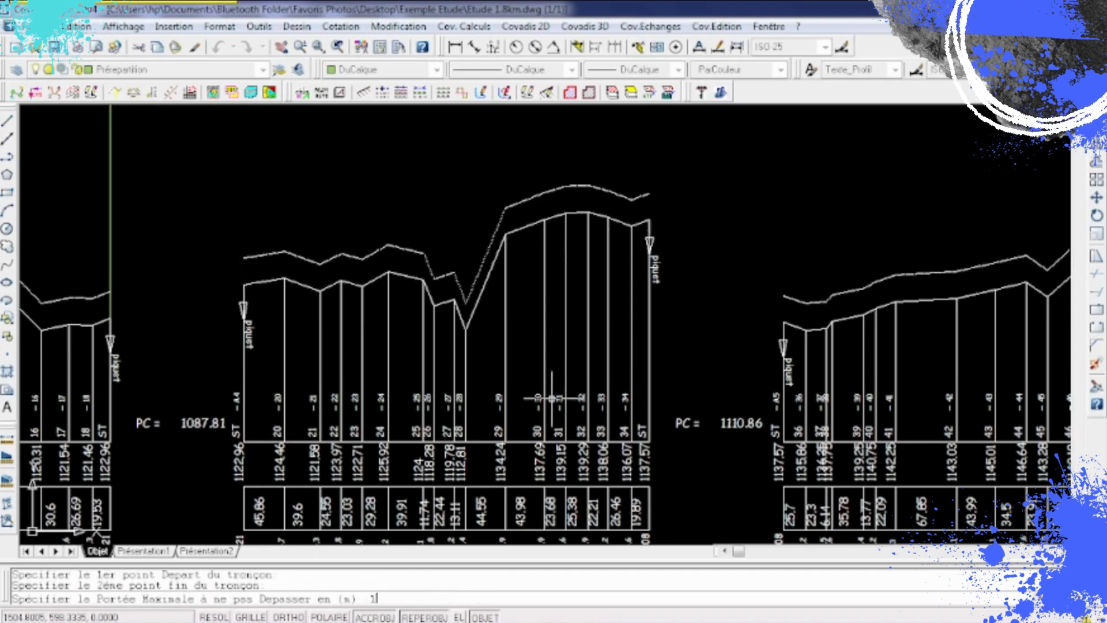
key("Return")
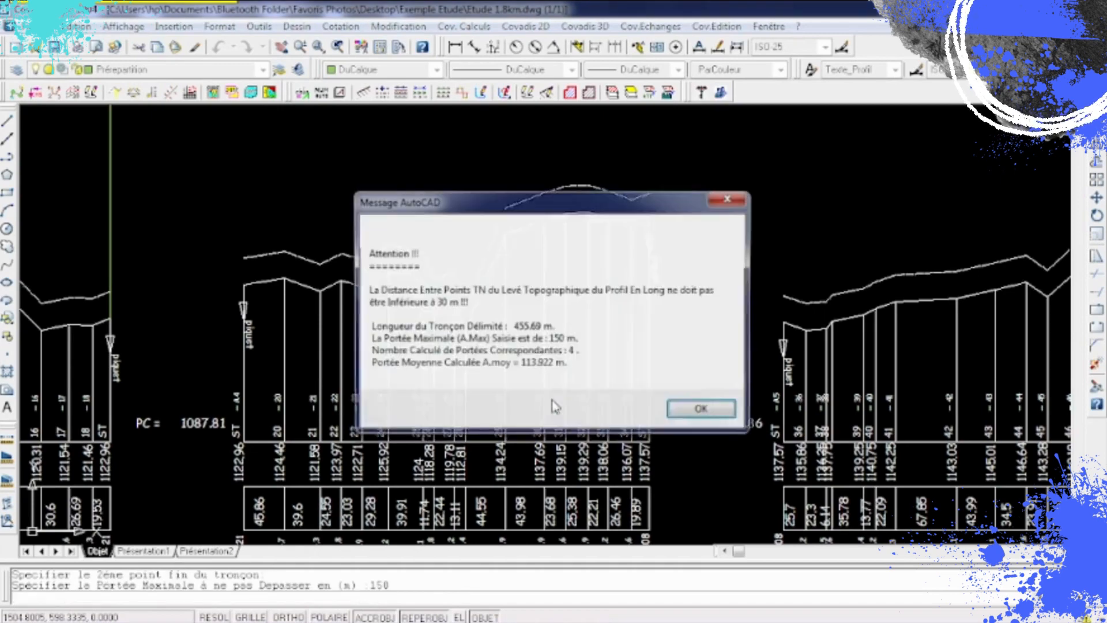
left_click(701, 411)
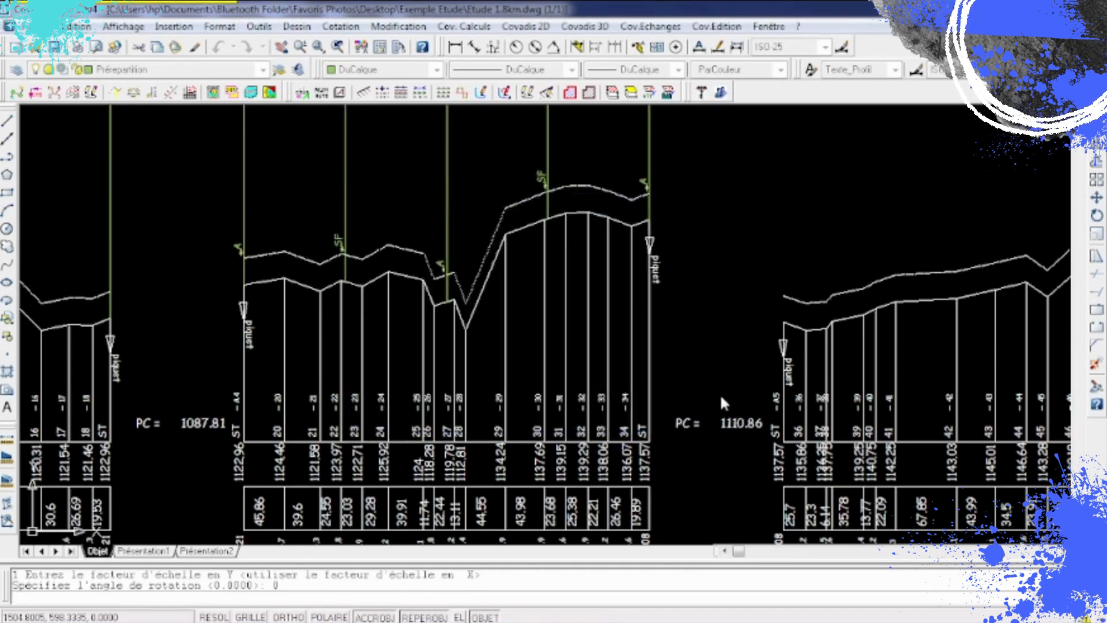
left_click(636, 394)
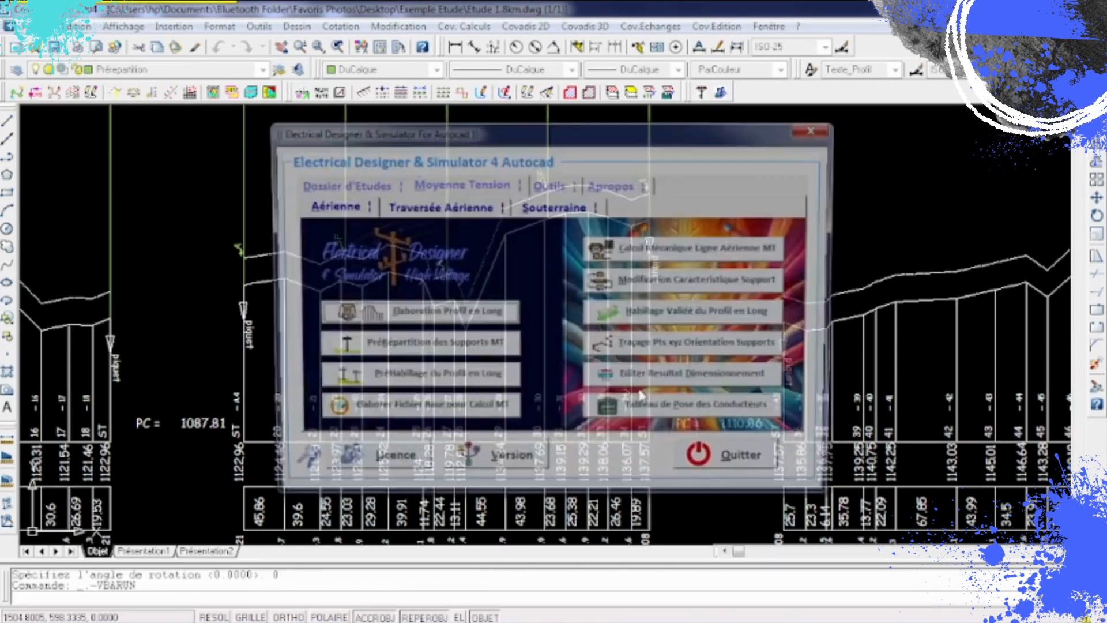
Pre-distribute the MT supports along the profile section from A5 to A6, using scale ratio 5 and a maximum span of 150 m.
left_click(427, 348)
left_click(670, 367)
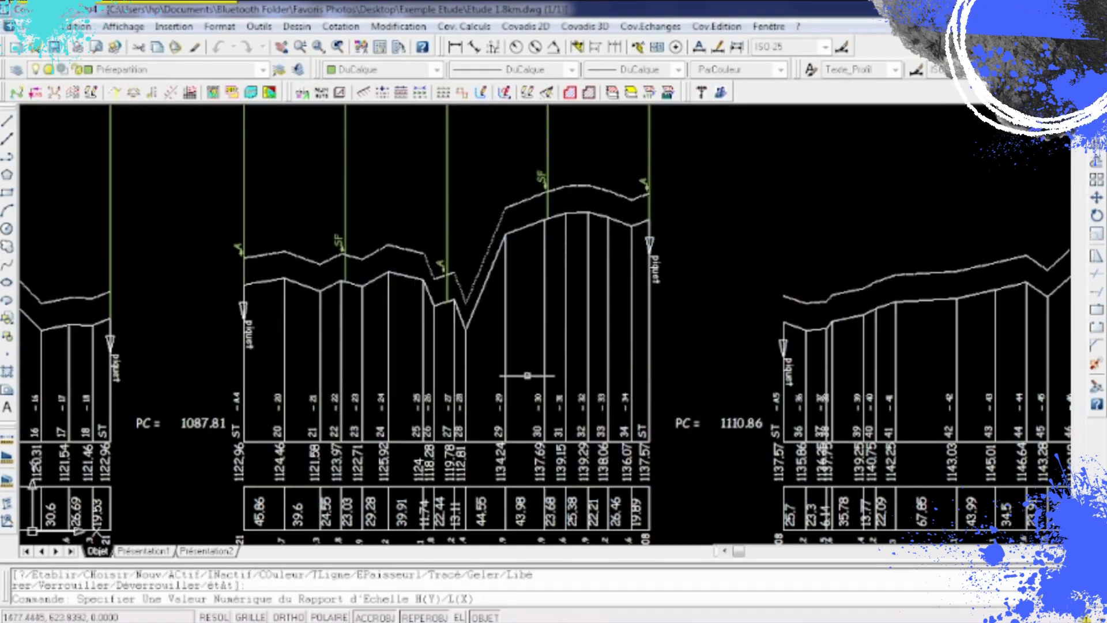
scroll(747, 346, "up", 2)
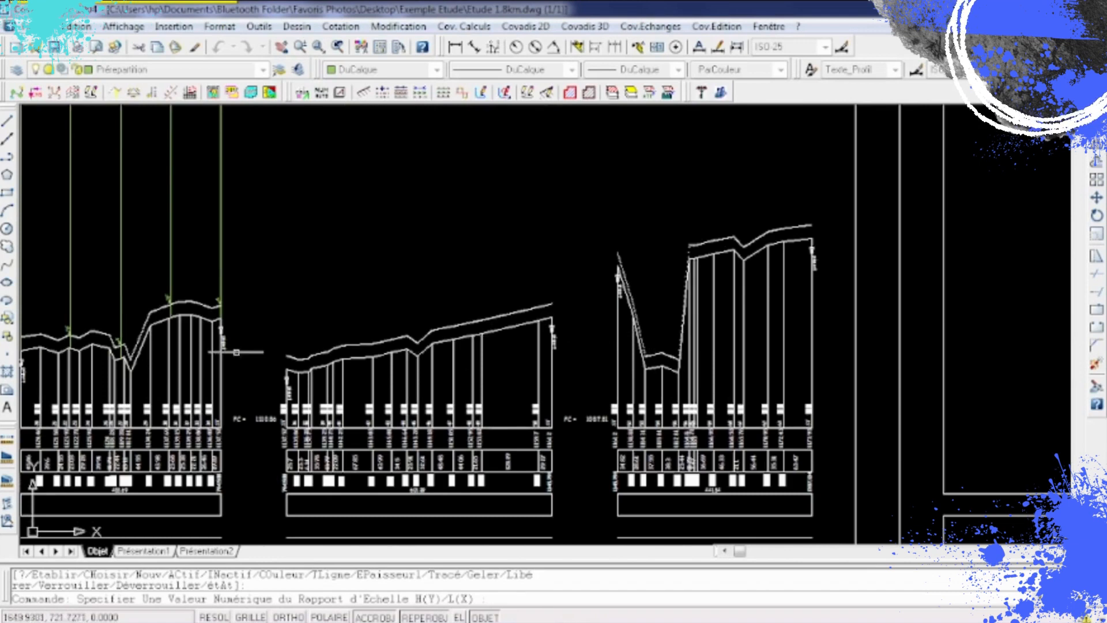
scroll(236, 349, "up", 4)
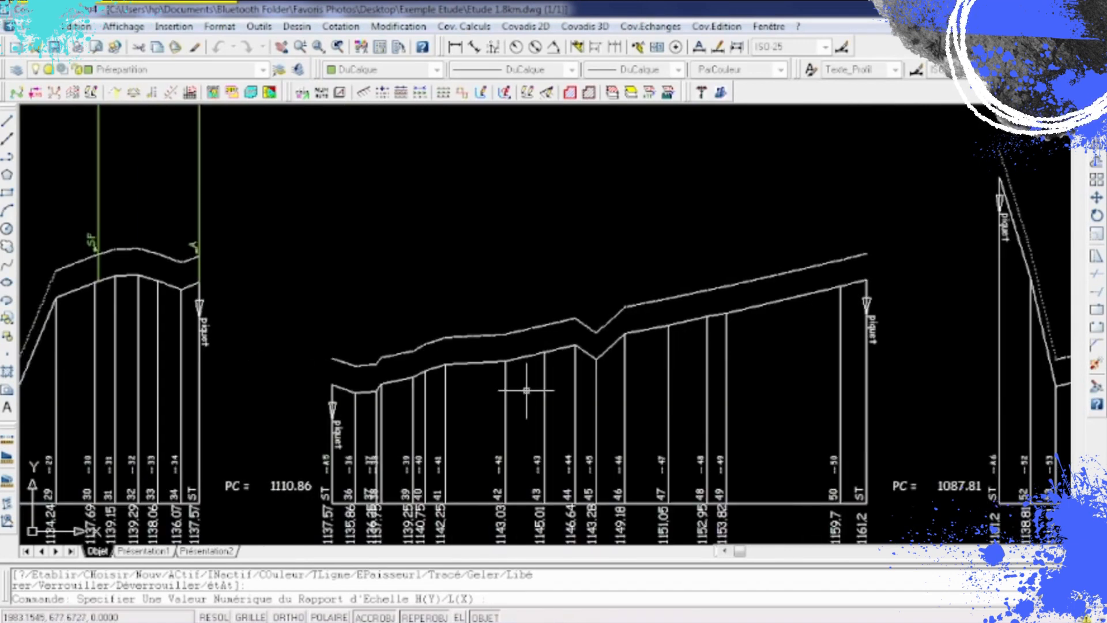
type("5")
key("Return")
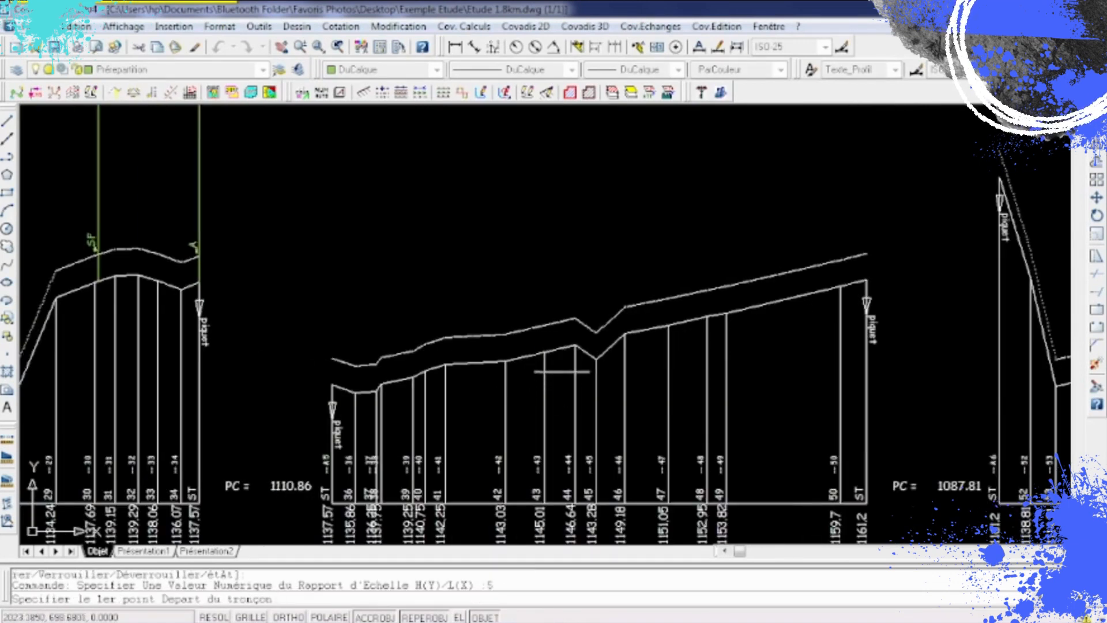
left_click(332, 385)
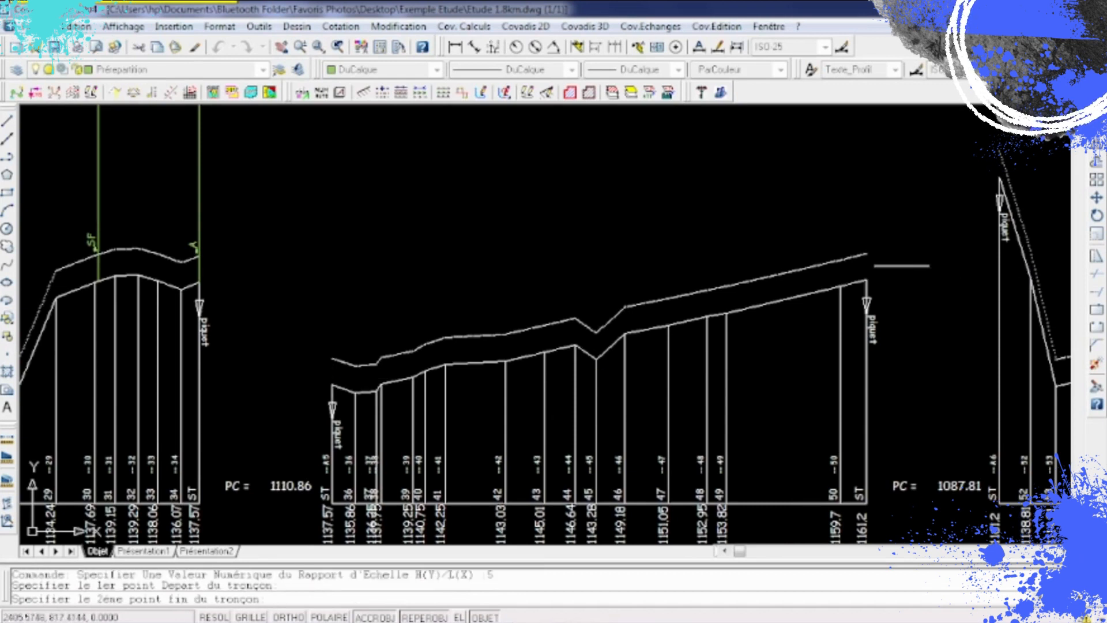
left_click(866, 280)
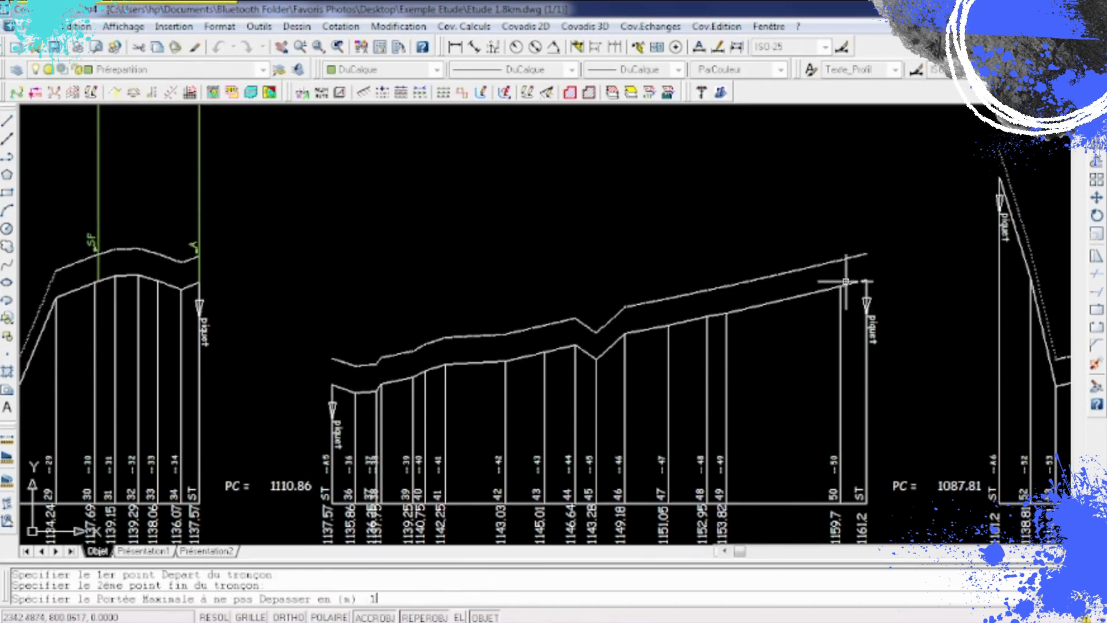
type("150")
key("Return")
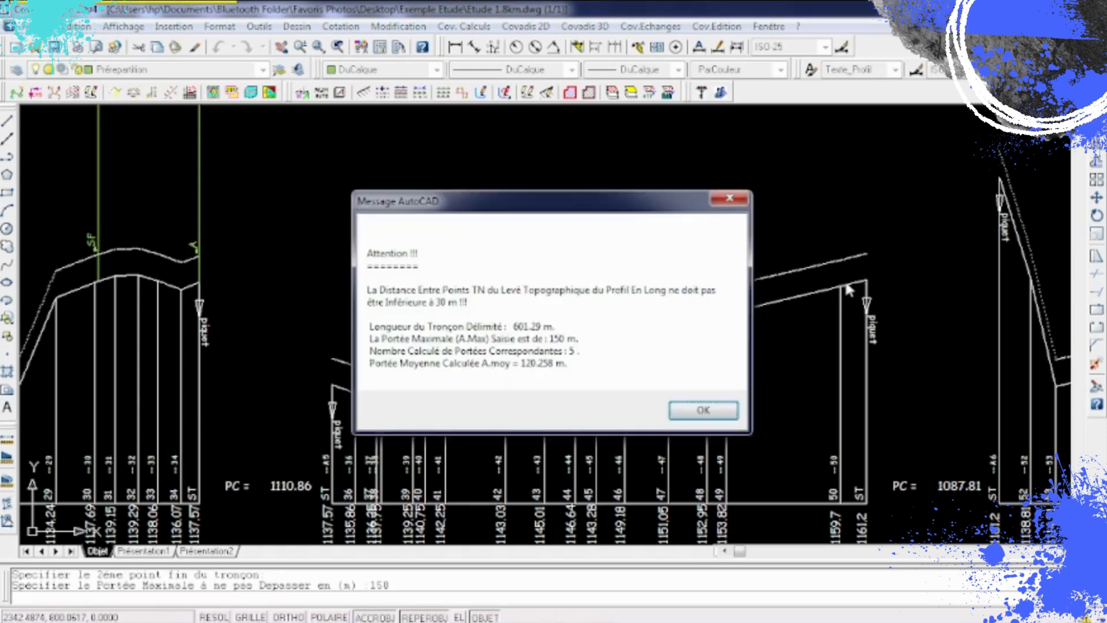
left_click(702, 410)
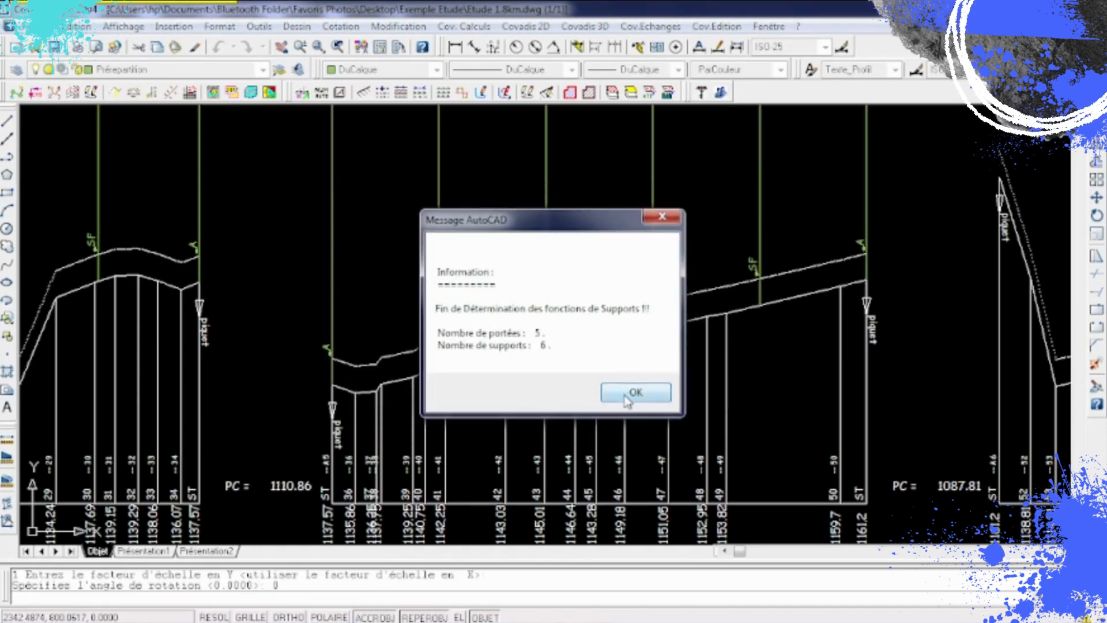
Pre-distribute the MT supports along the last profile section starting at A6, using scale ratio 5 and a maximum span of 150 m.
left_click(629, 393)
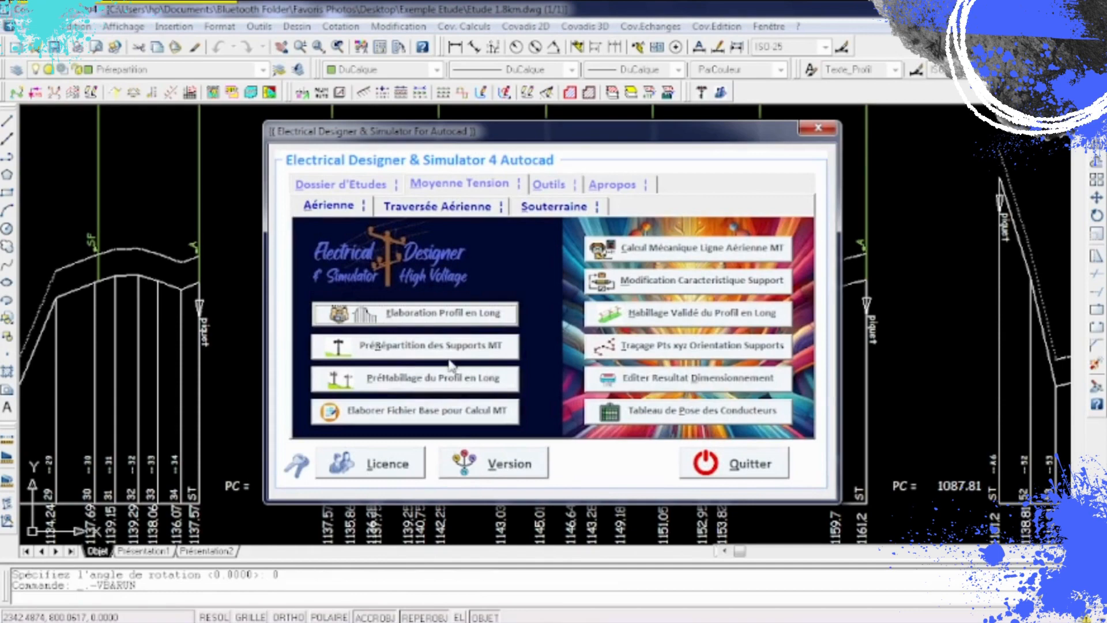
left_click(400, 353)
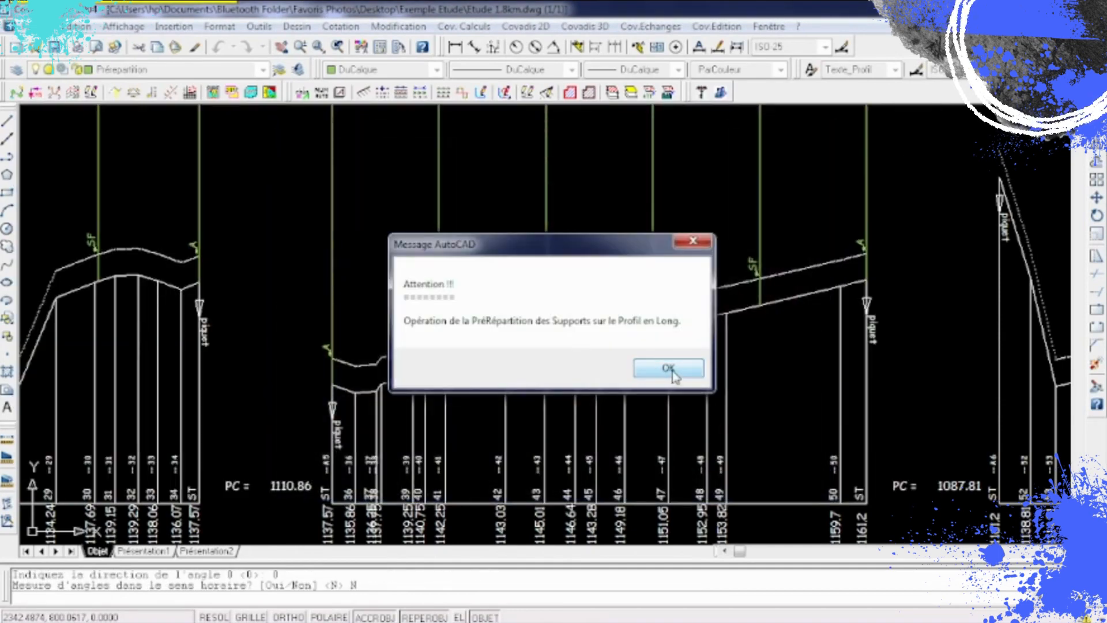
left_click(670, 370)
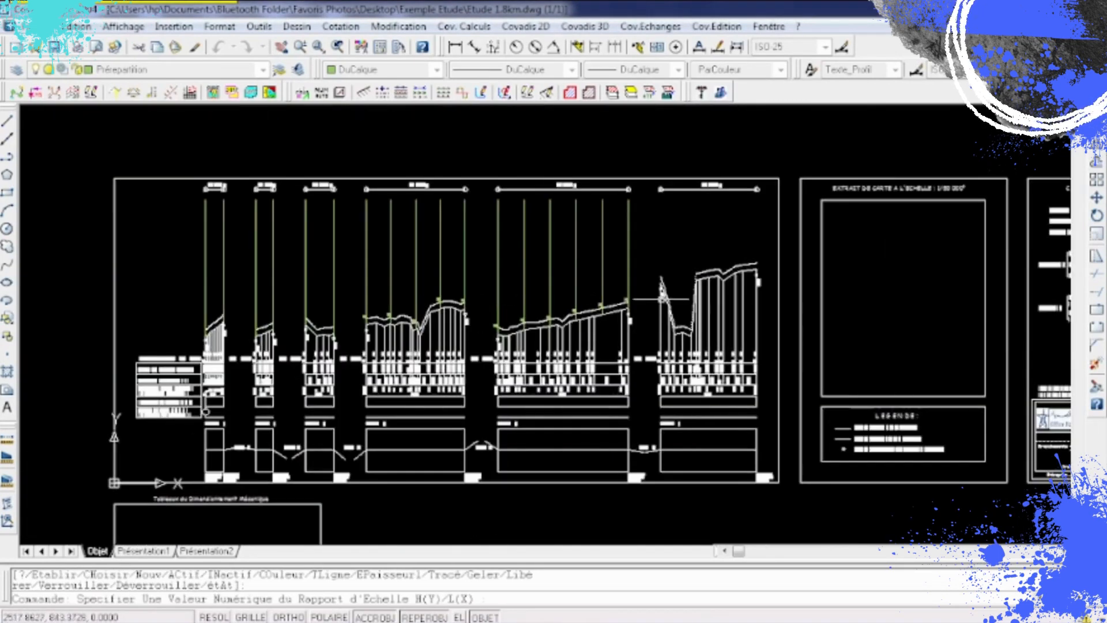
scroll(714, 277, "up", 4)
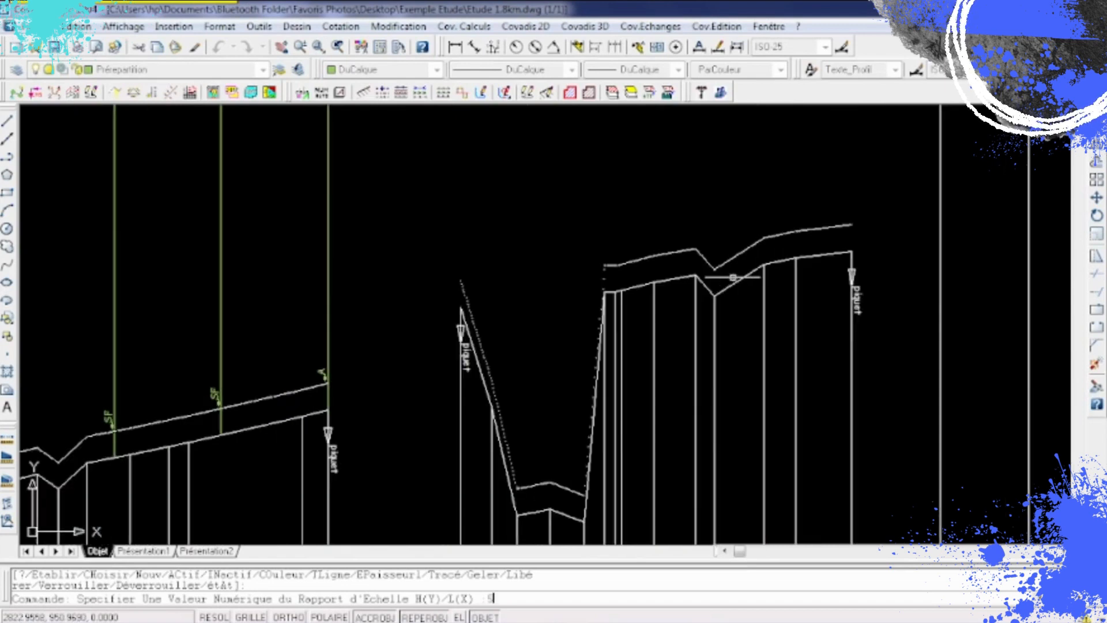
key("Return")
left_click(461, 309)
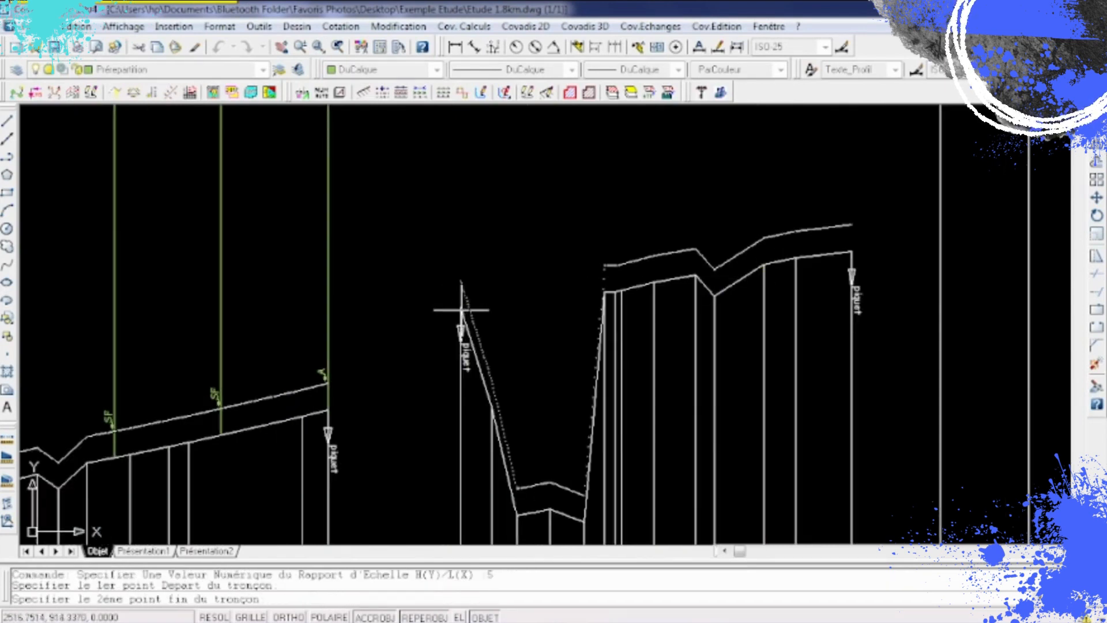
left_click(851, 252)
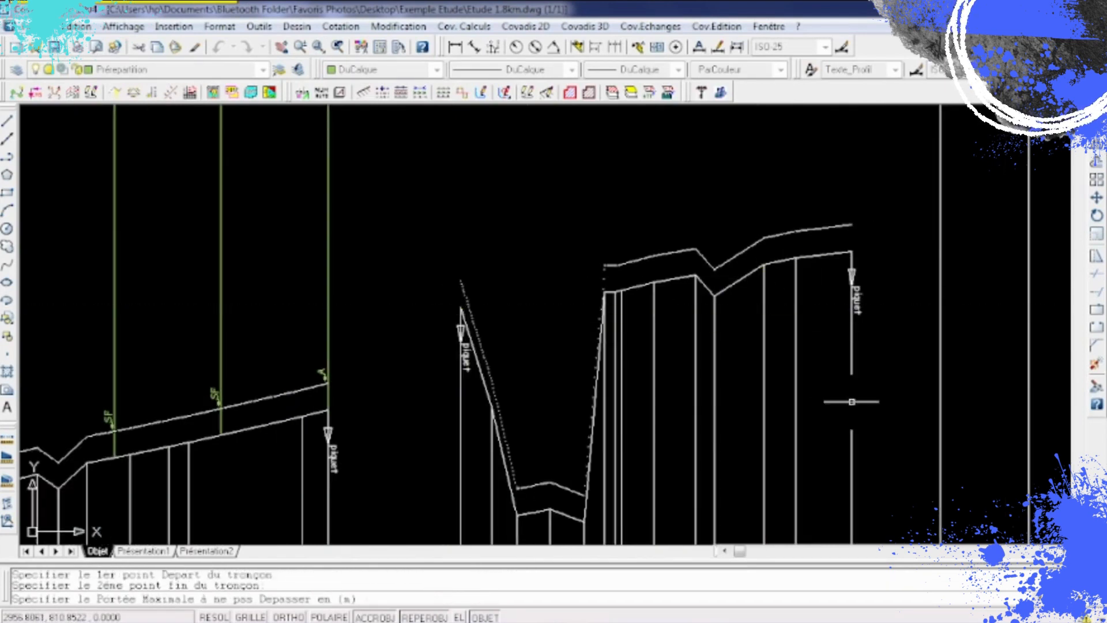
type("150")
key("Return")
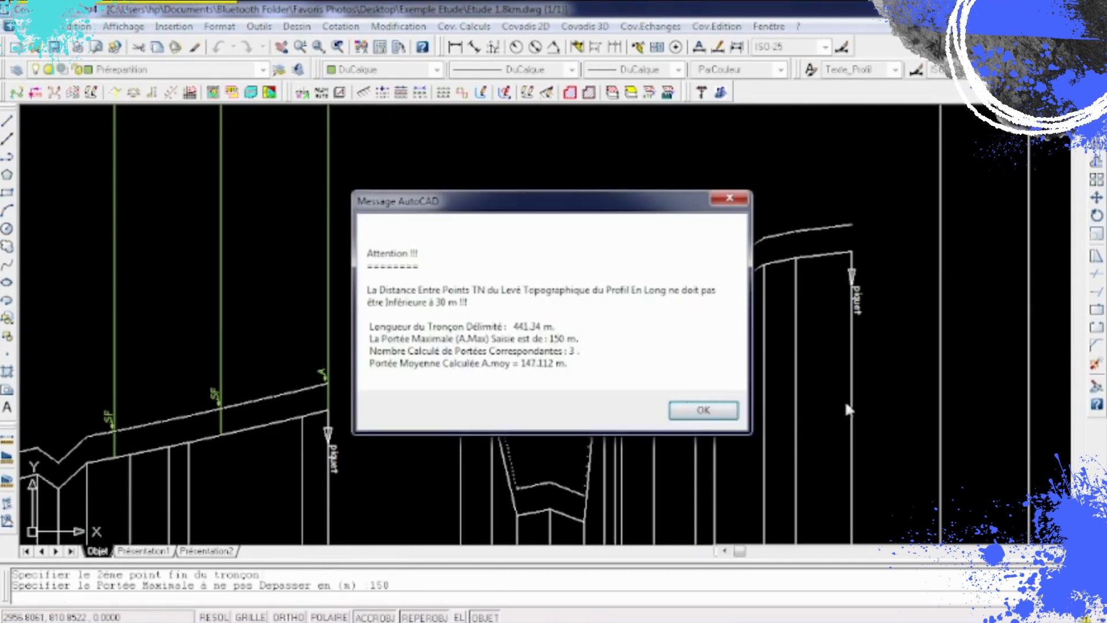
left_click(702, 410)
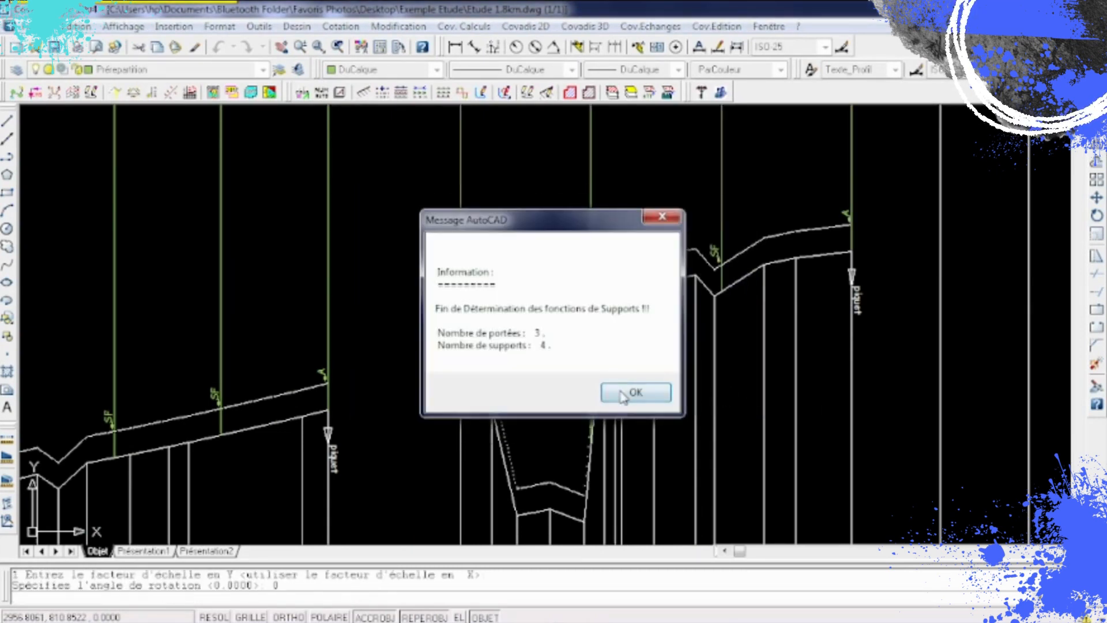
left_click(630, 396)
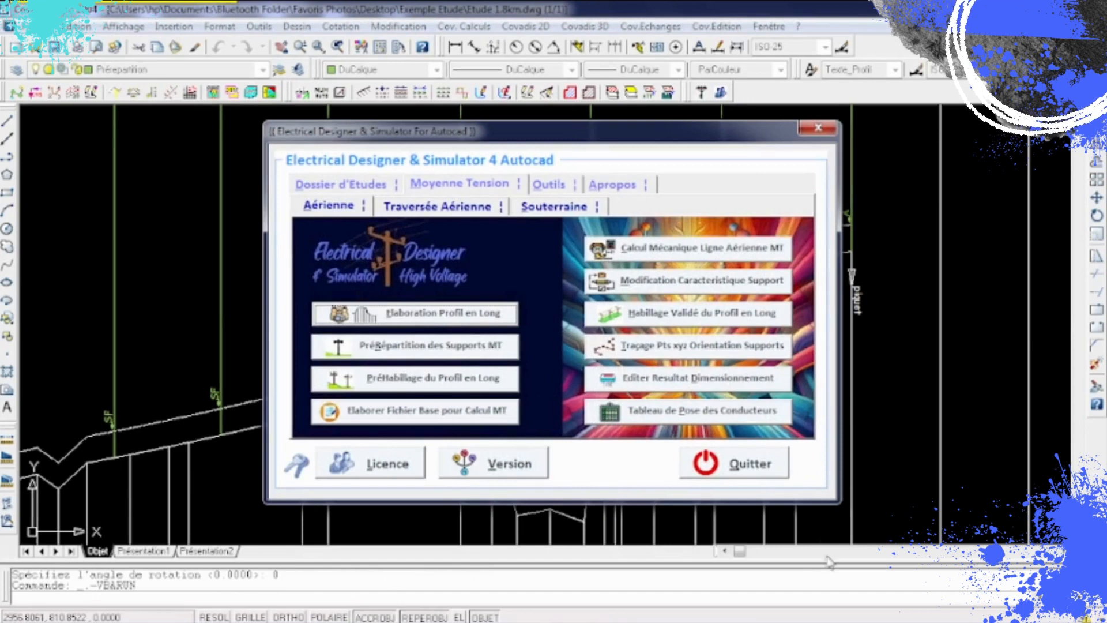
left_click(733, 463)
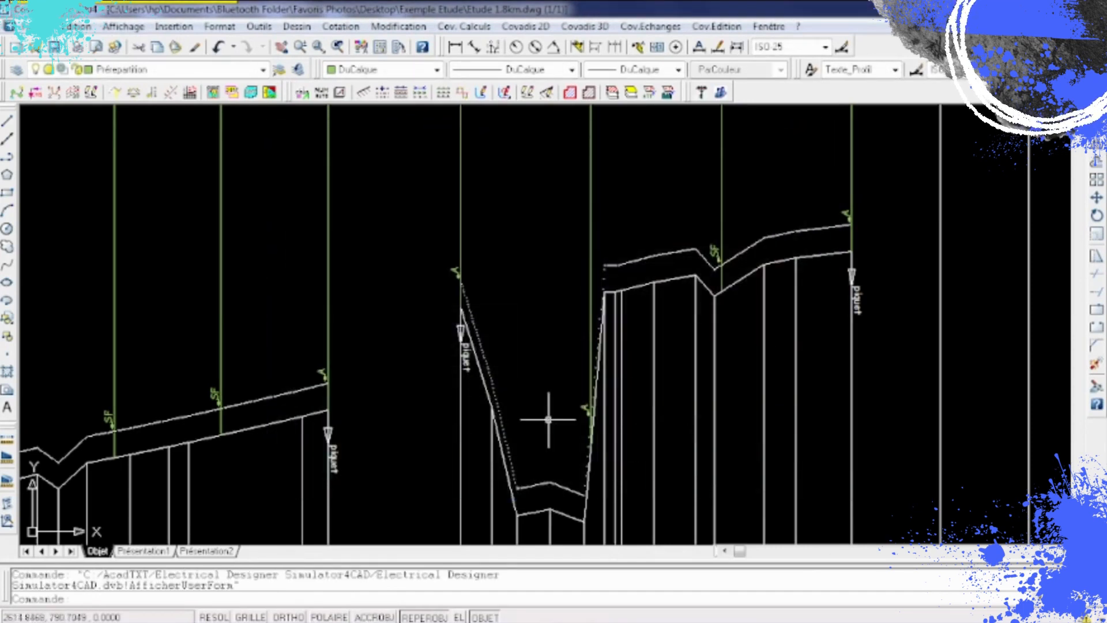
Move the second support line and its A label in the A6 section onto the crest of the steep slope.
scroll(582, 403, "up", 2)
scroll(634, 384, "up", 2)
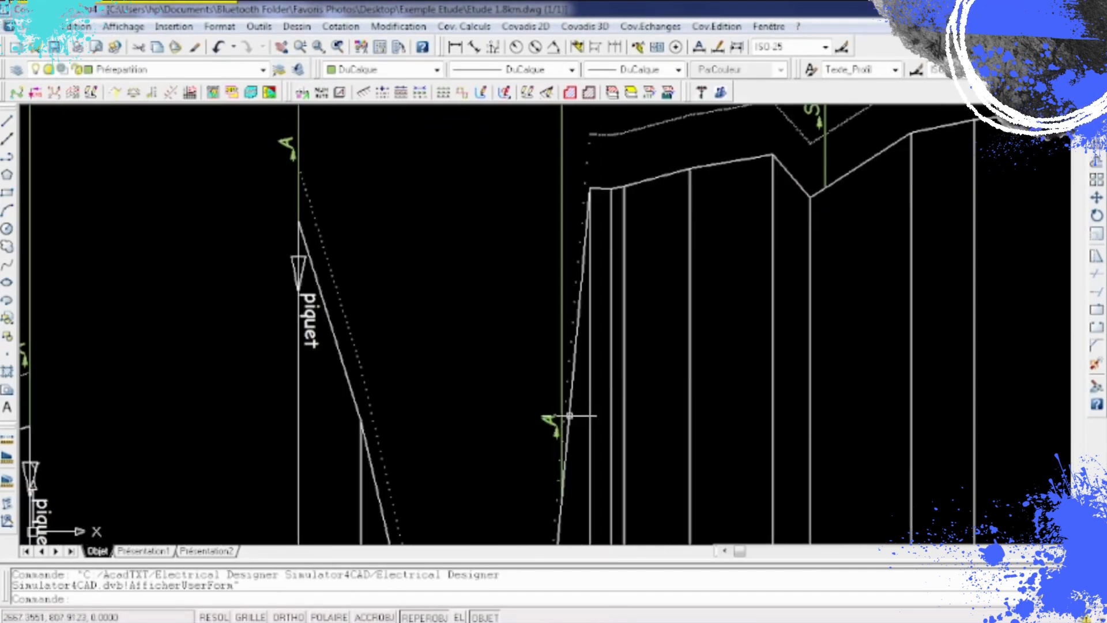
left_click(565, 318)
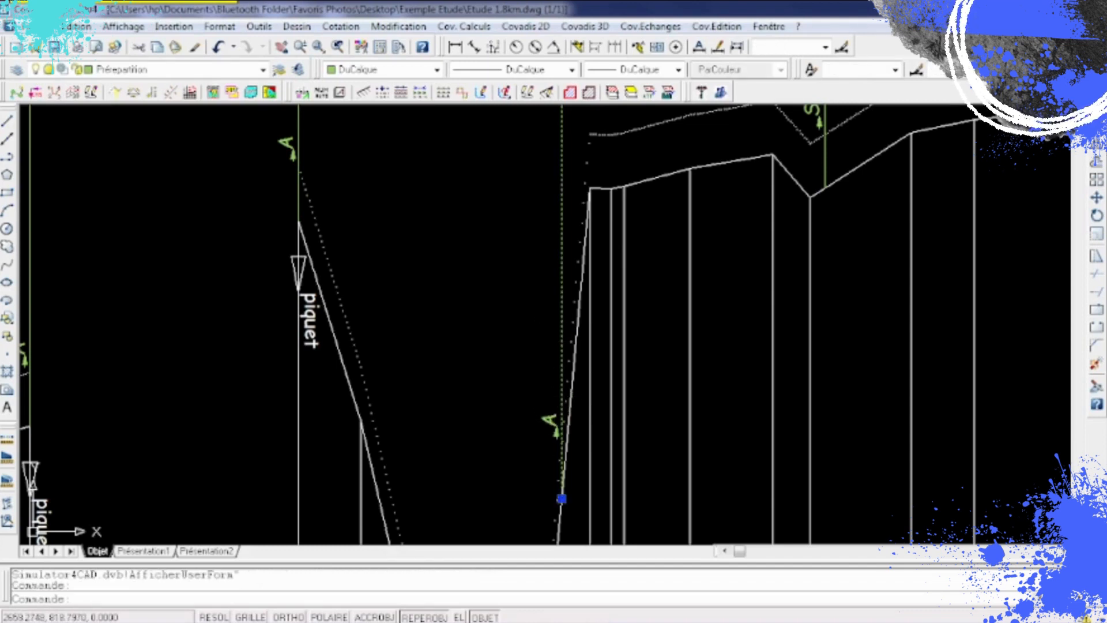
left_click(548, 319)
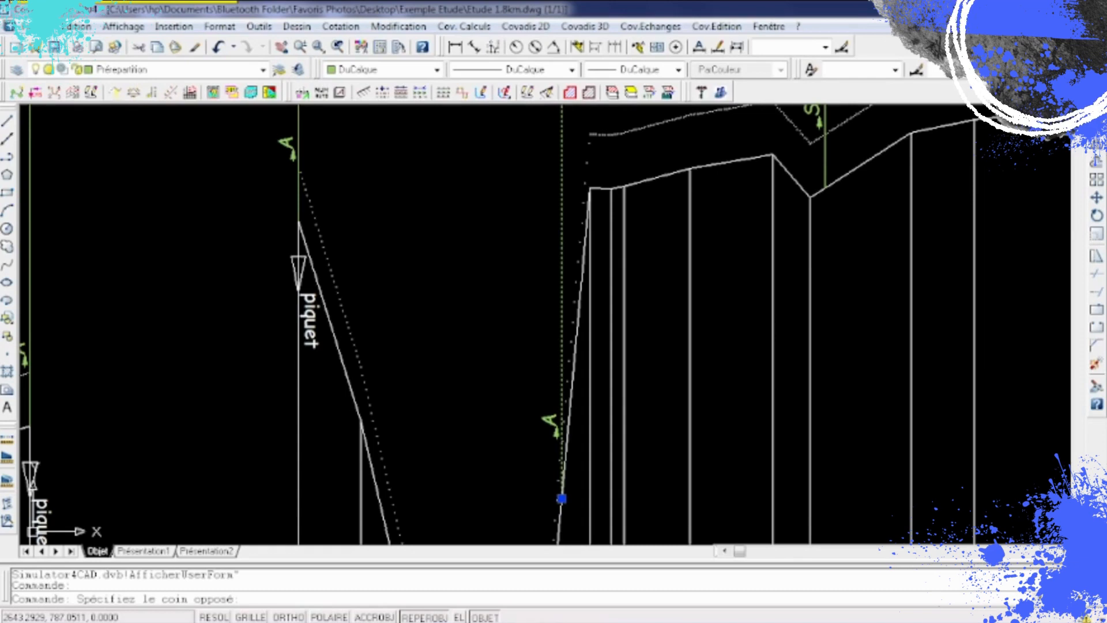
left_click(525, 451)
left_click(1096, 197)
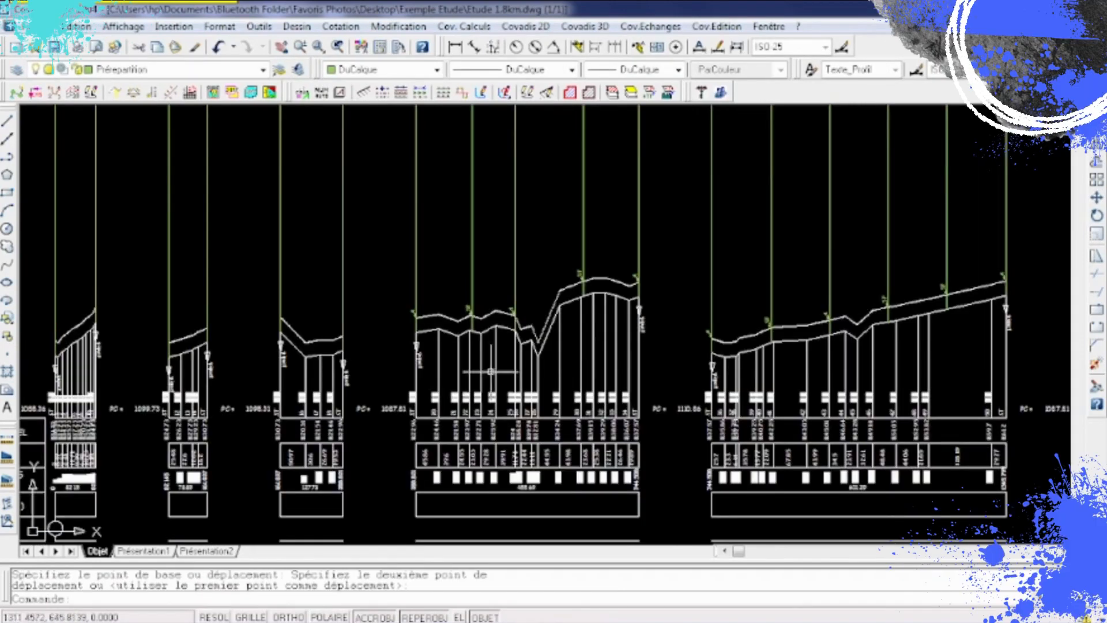
Start the PréHabillage of the longitudinal profile with scale ratio 5, answering N to inserting the supports as blocks with attributes.
middle_click_drag(491, 369, 614, 366)
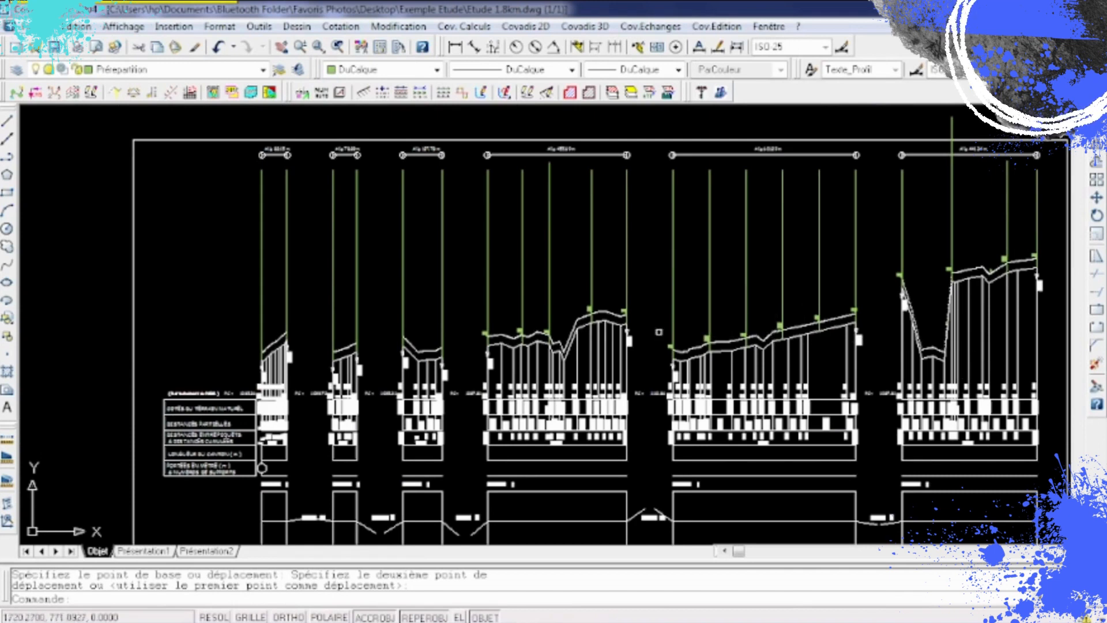
scroll(647, 331, "up", 2)
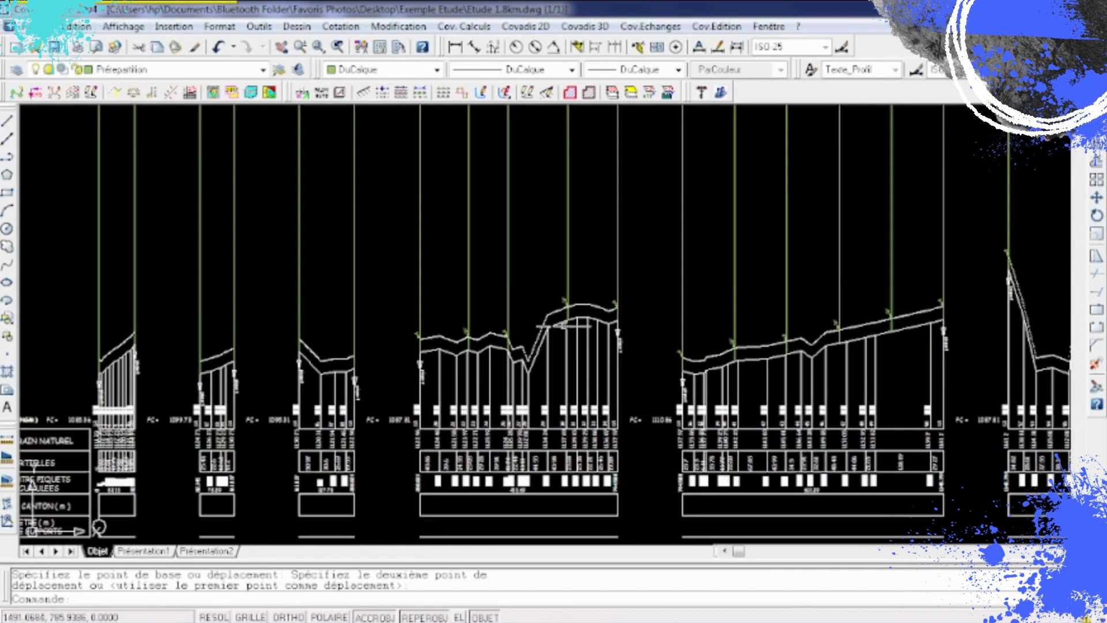
left_click(701, 93)
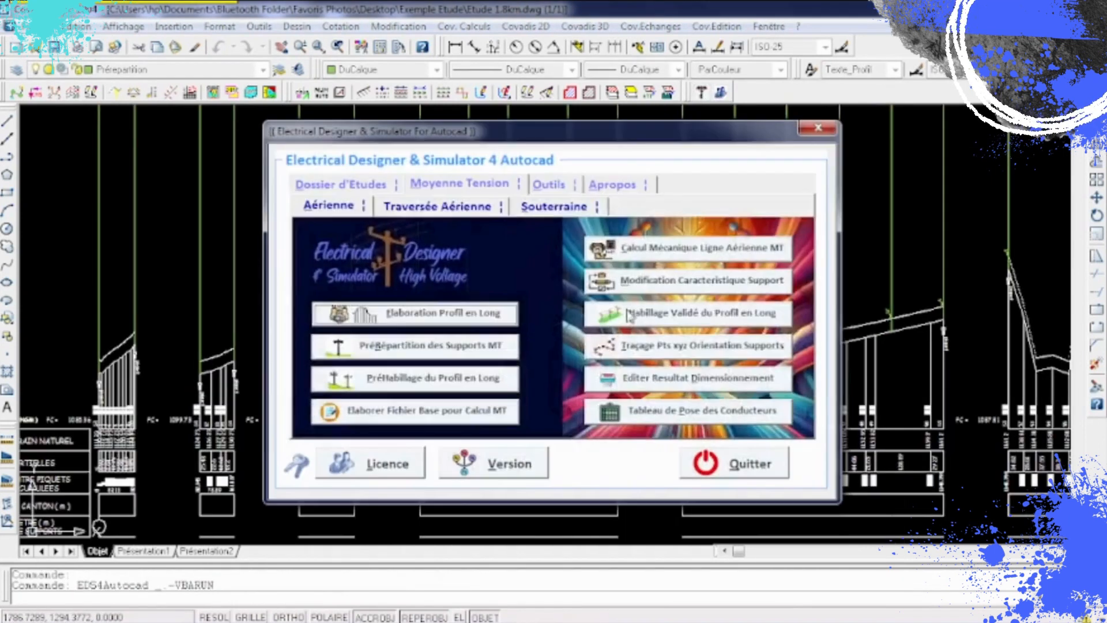
left_click(402, 376)
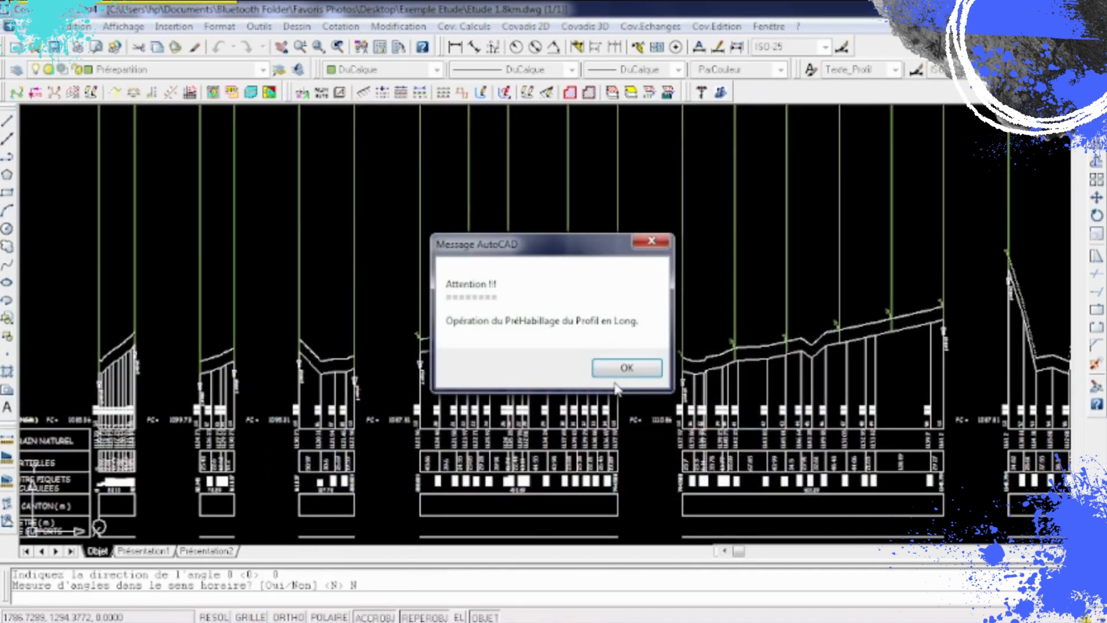
left_click(627, 368)
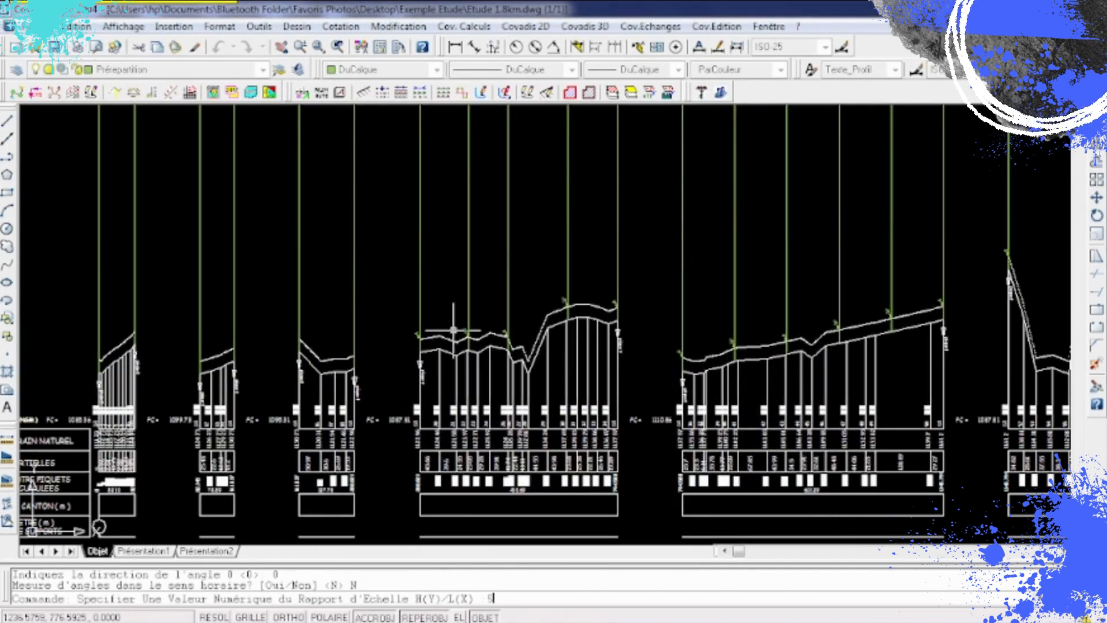
type("5")
key("Return")
scroll(67, 387, "up", 5)
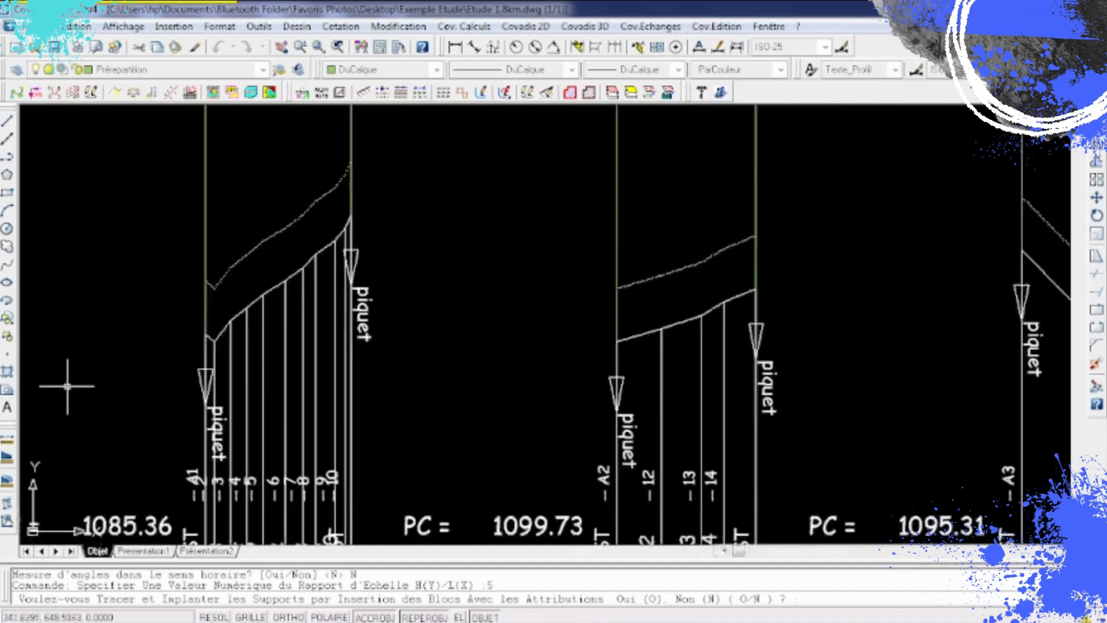
scroll(68, 387, "up", 2)
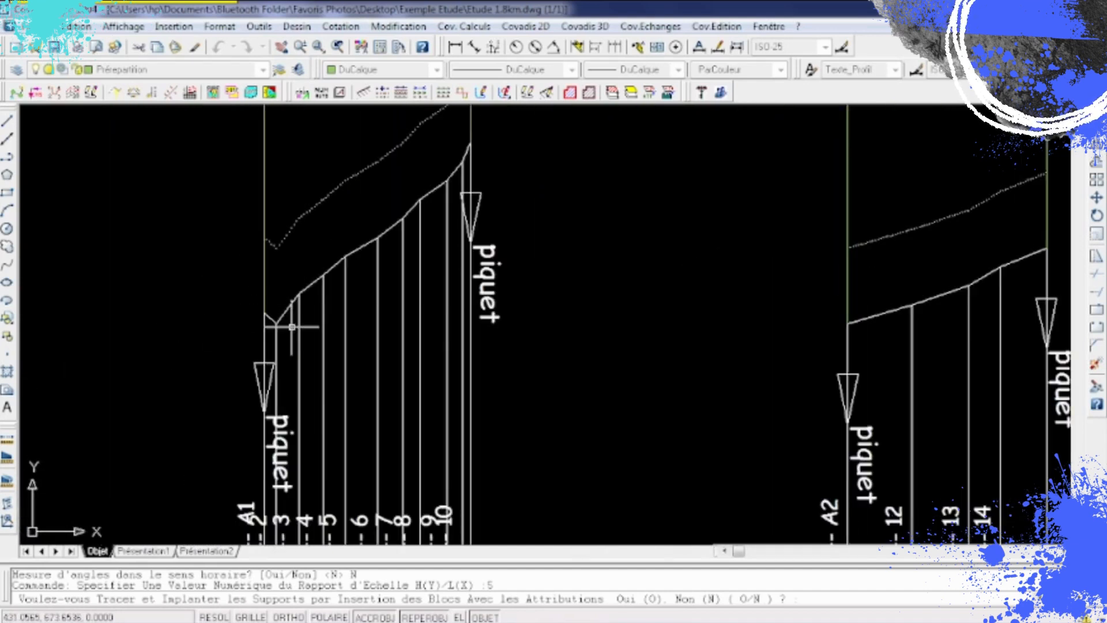
type("n")
key("Return")
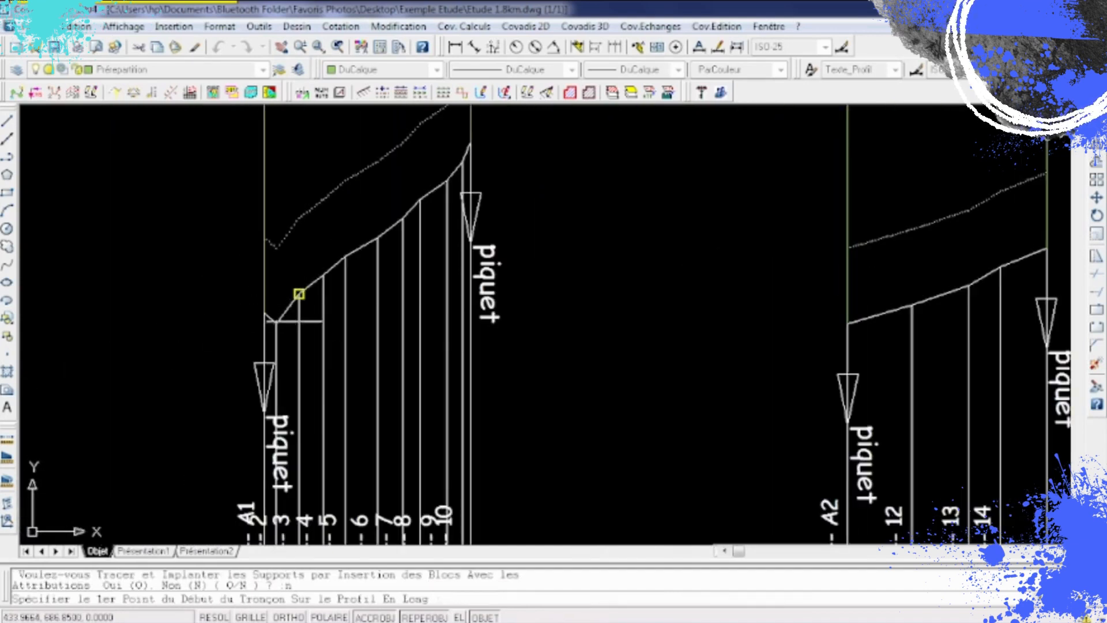
Delimit the profile section from A1 to A2 on the ground line and place its two supports at the section's ends.
left_click(264, 312)
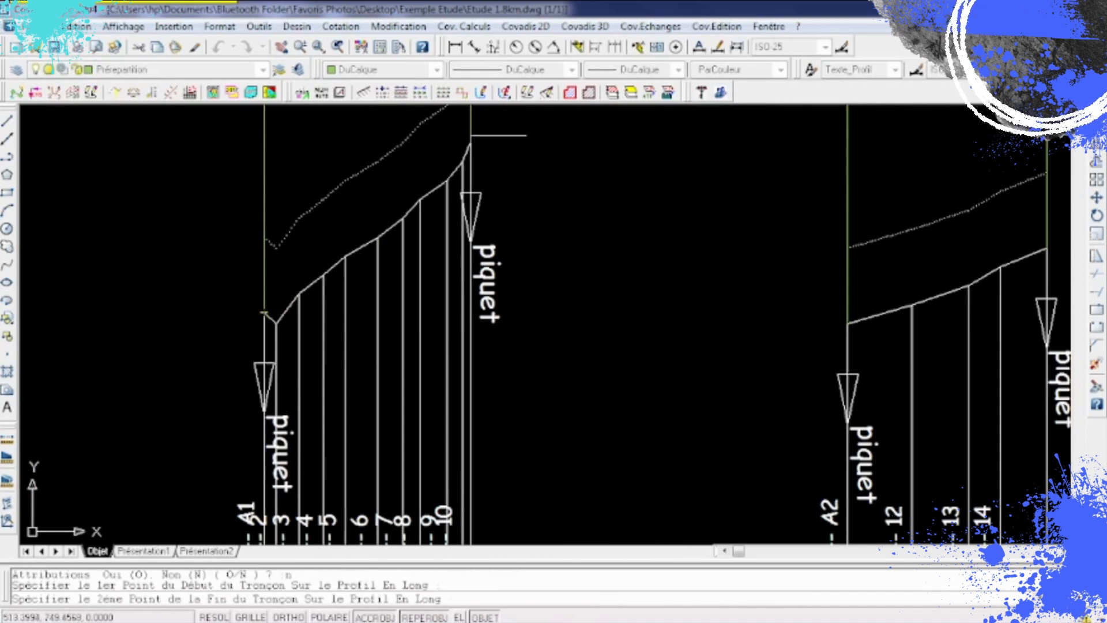
left_click(469, 143)
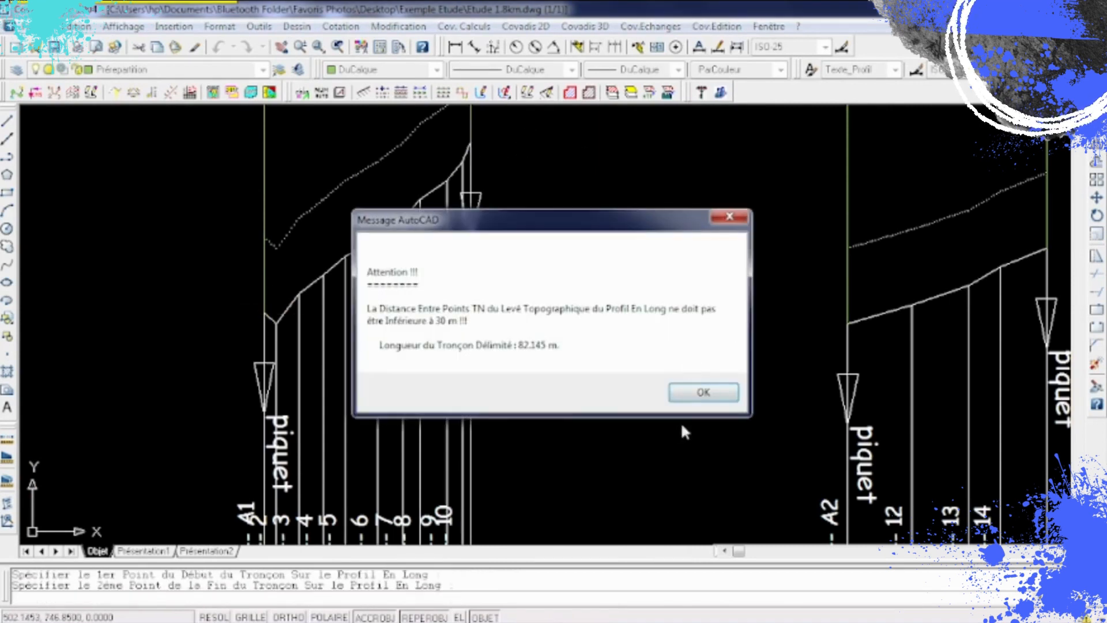
left_click(704, 394)
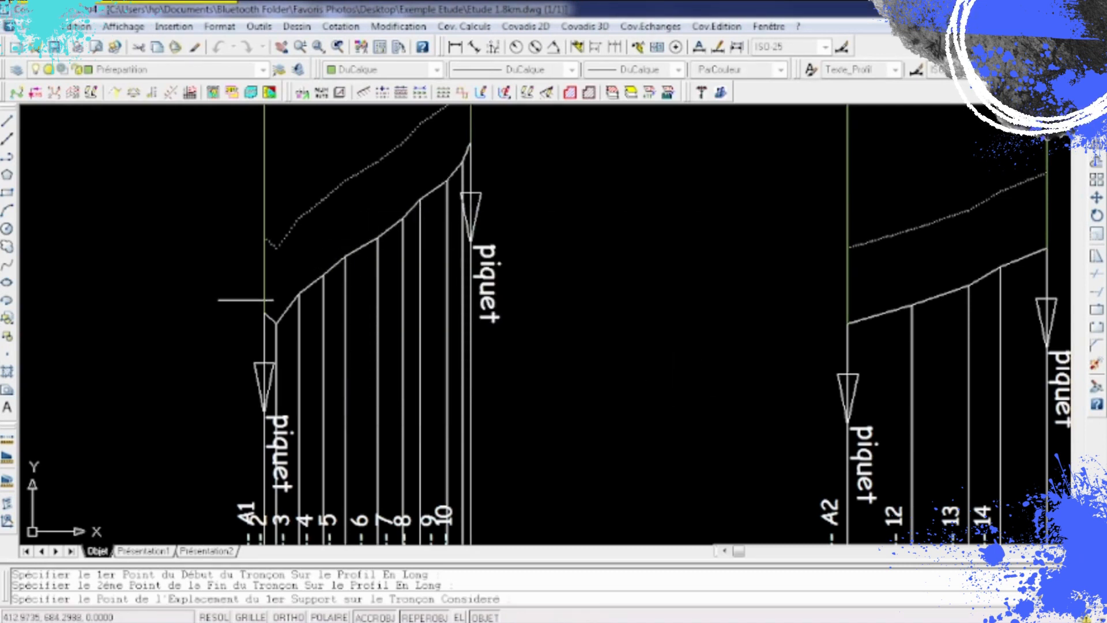
left_click(264, 312)
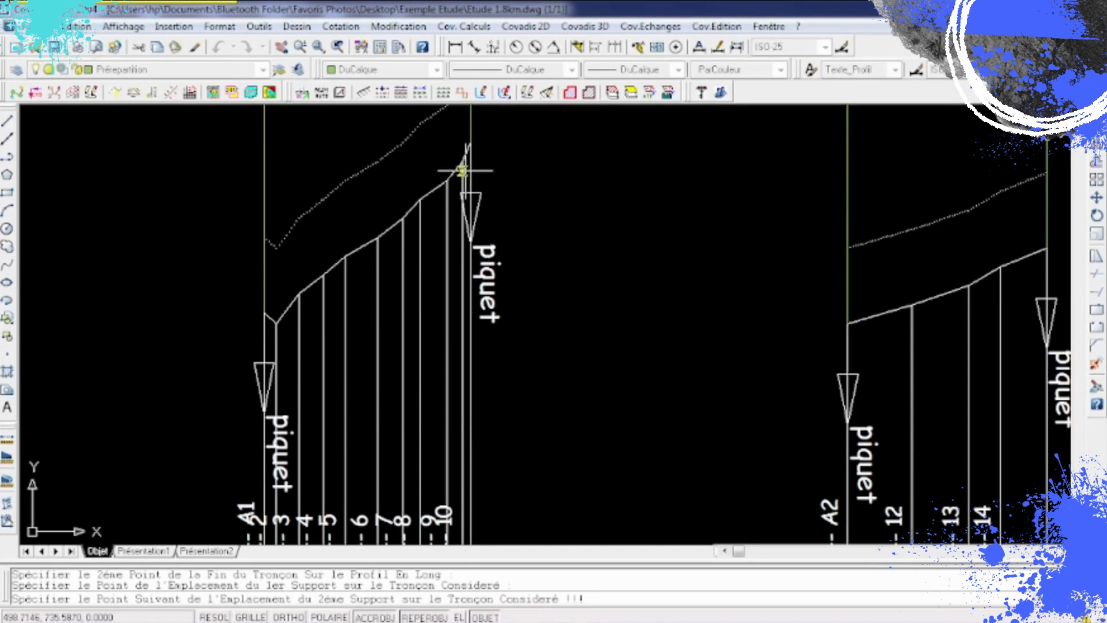
left_click(470, 141)
left_click(650, 381)
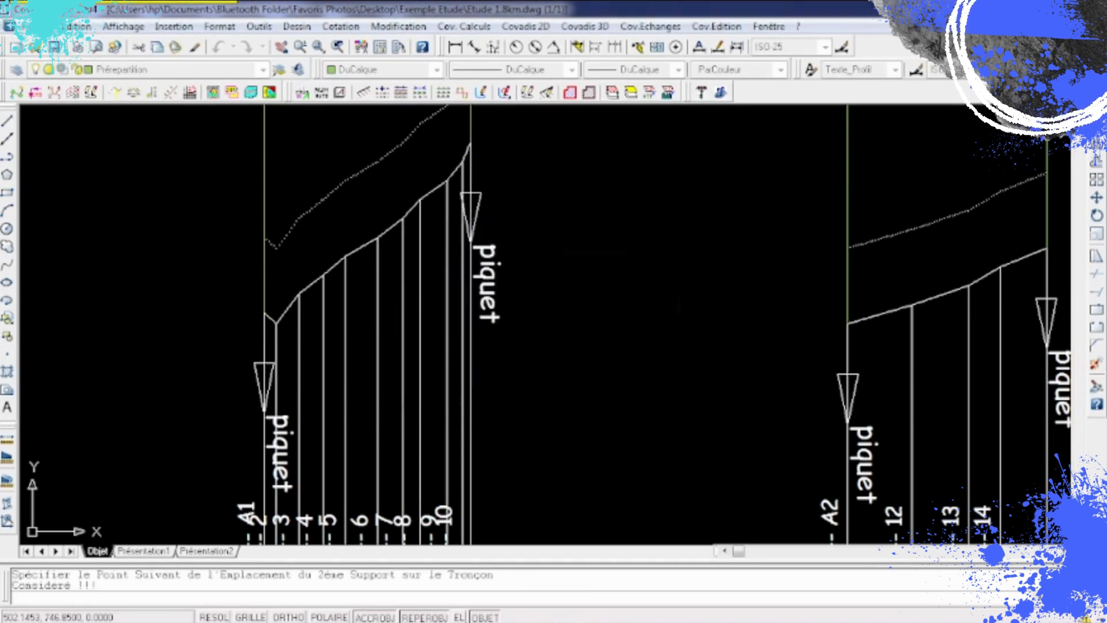
left_click(649, 398)
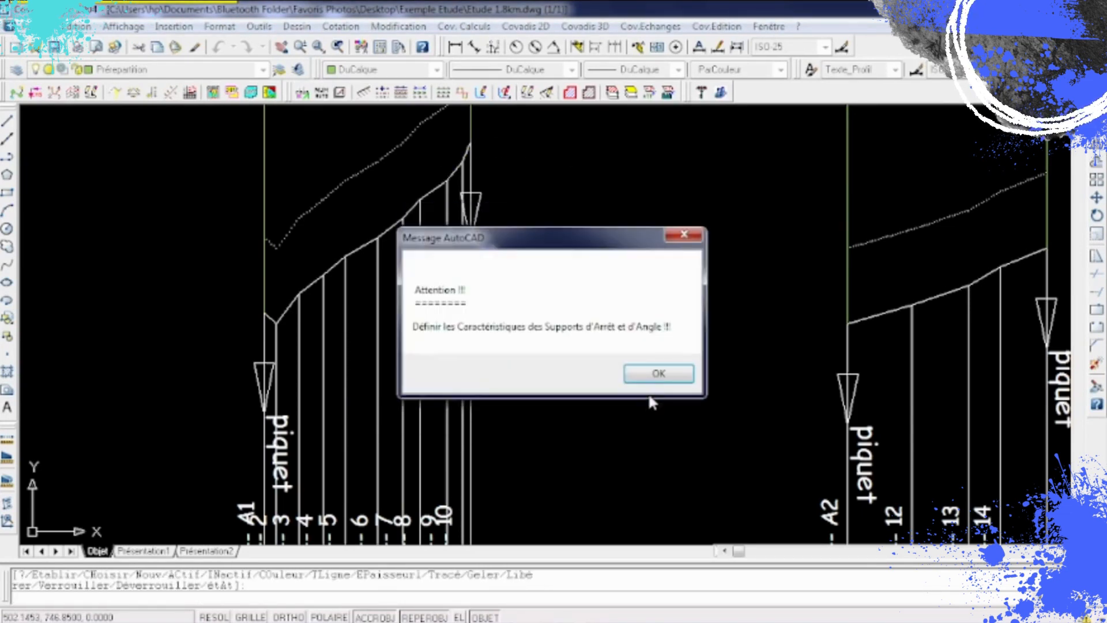
left_click(659, 375)
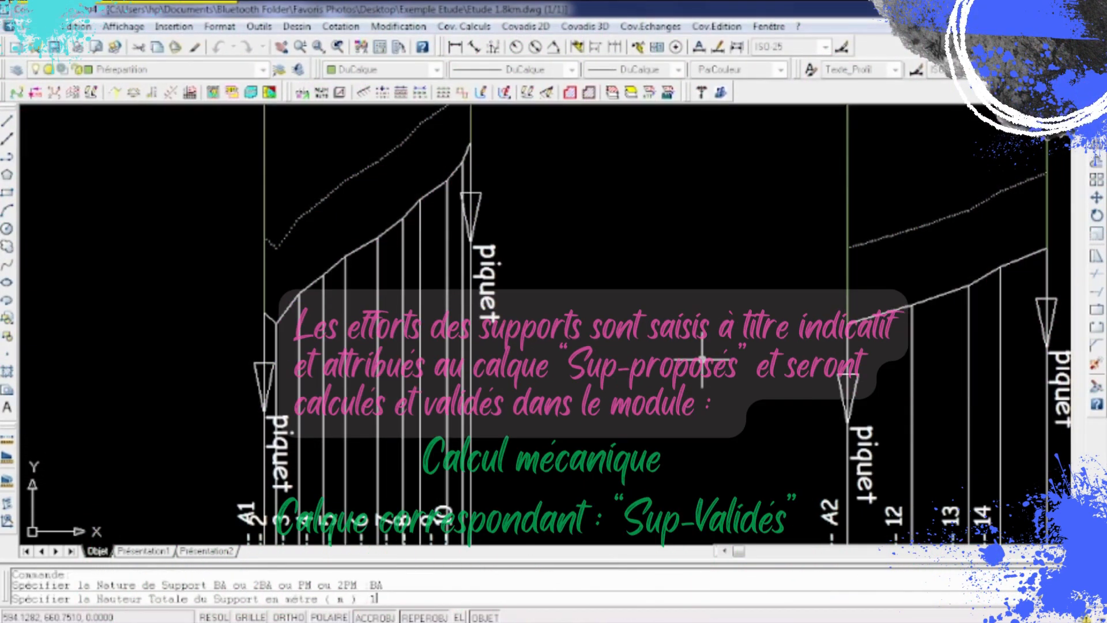
Define the section's BA supports with 14 m height, effort 300, Poutre crossarm, anchoring function DA and 1.7 m phase spacing.
type("4")
key("Return")
type("300")
key("Return")
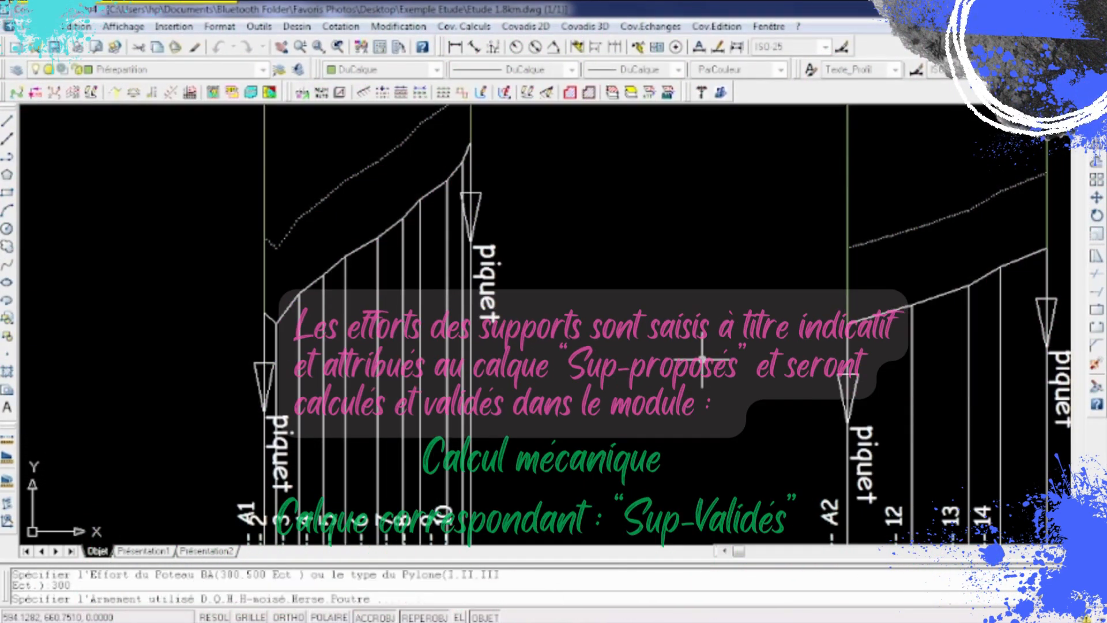
type("Poutre")
key("Return")
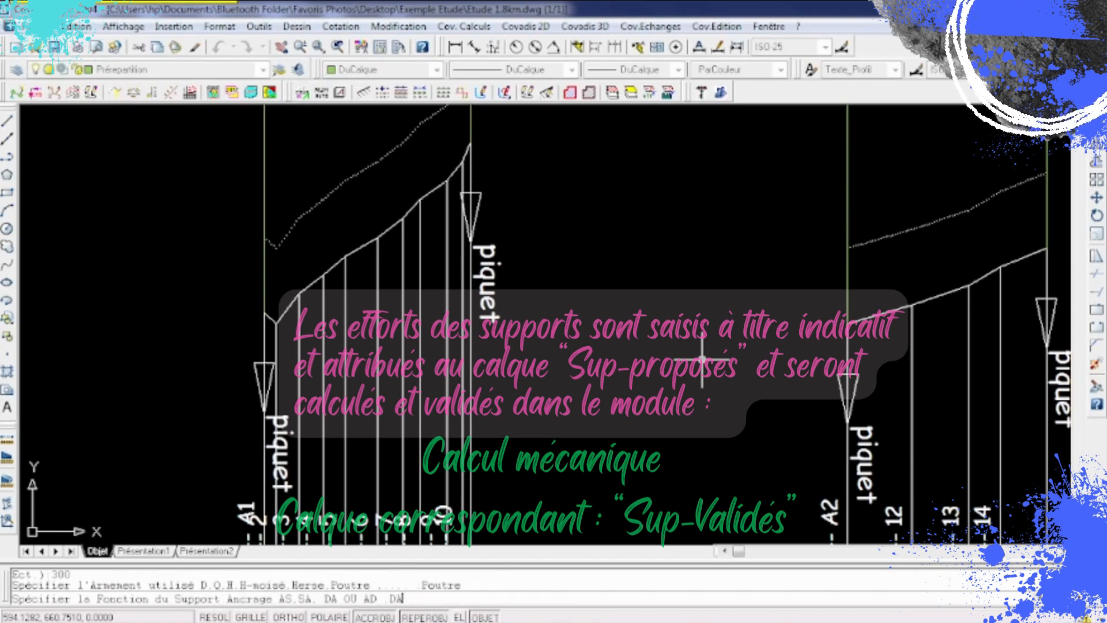
type("DA")
key("Return")
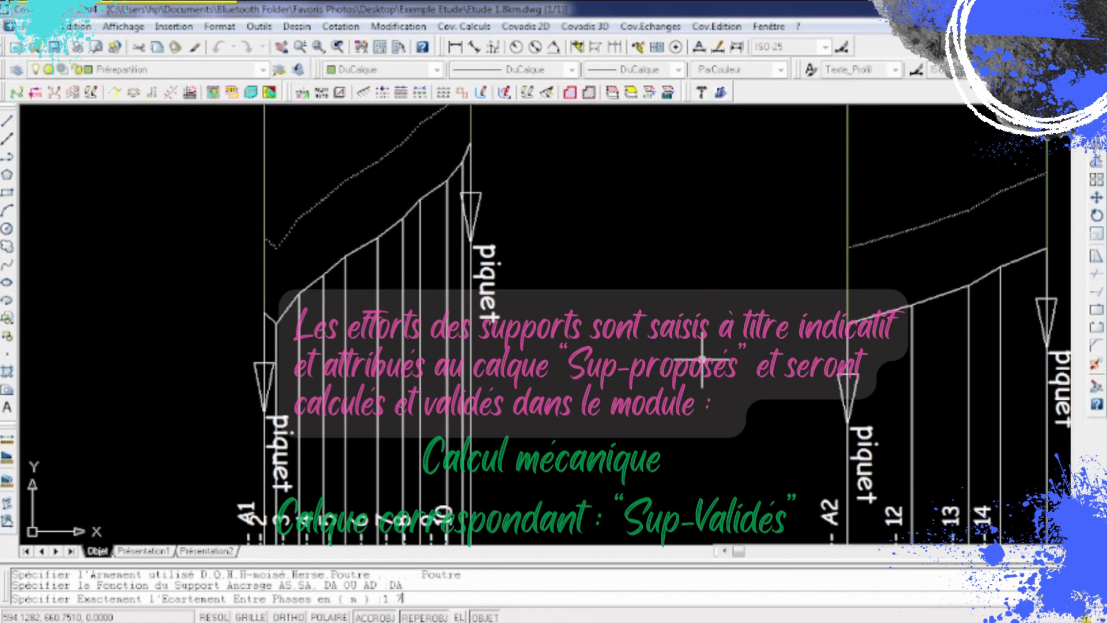
type("1.7")
key("Return")
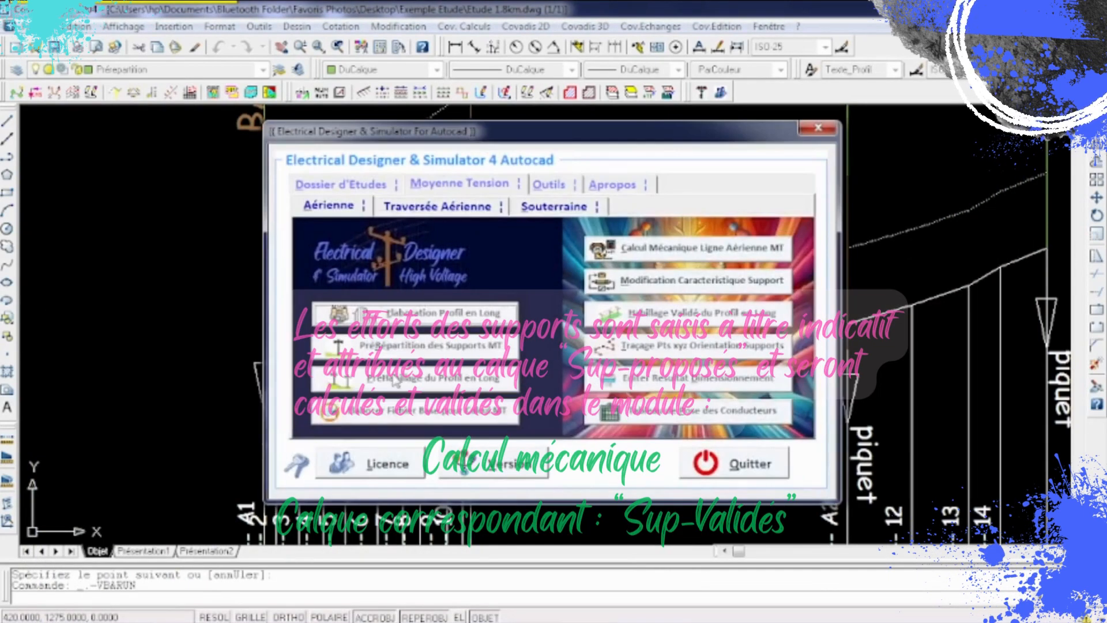
Start the PréHabillage without blocks with attributes and delimit the profile section from A4 to A5 on the ground line.
left_click(394, 379)
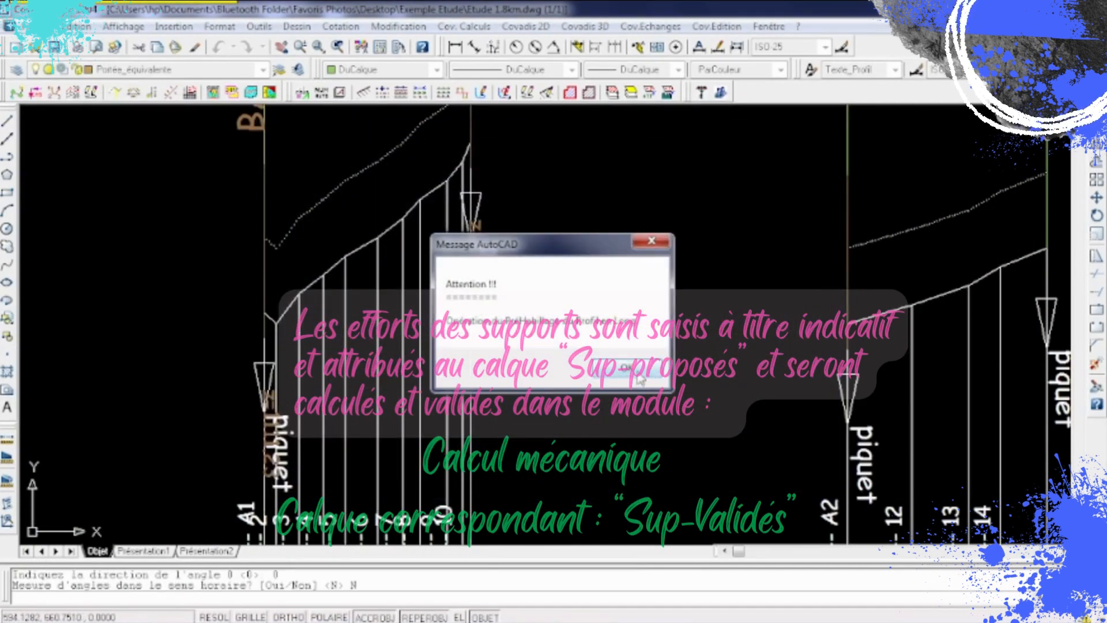
left_click(640, 379)
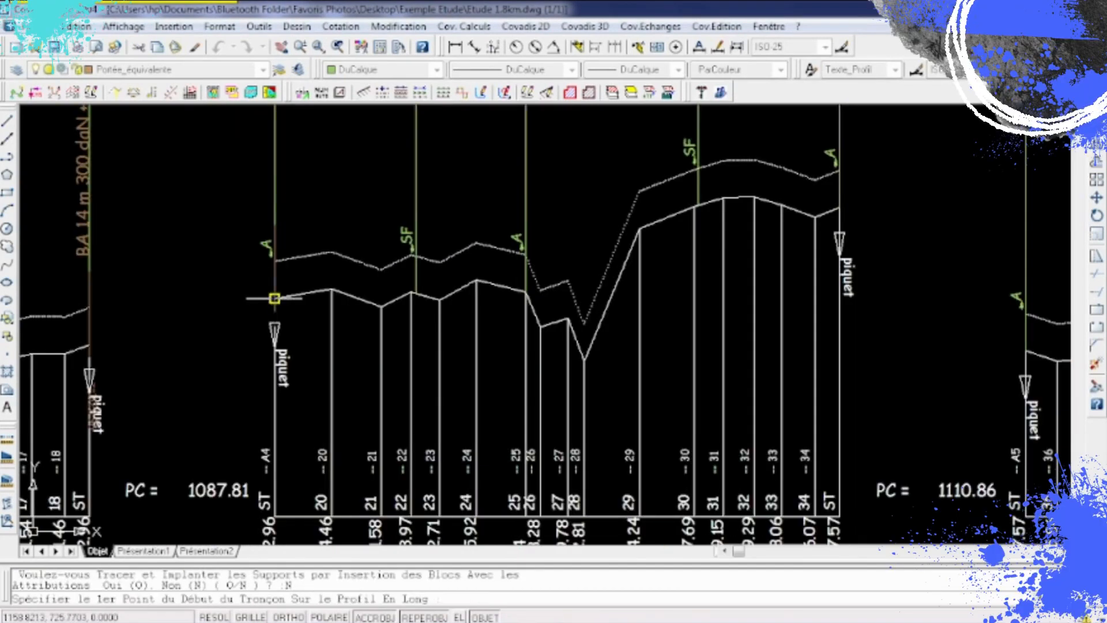
left_click(274, 298)
left_click(839, 209)
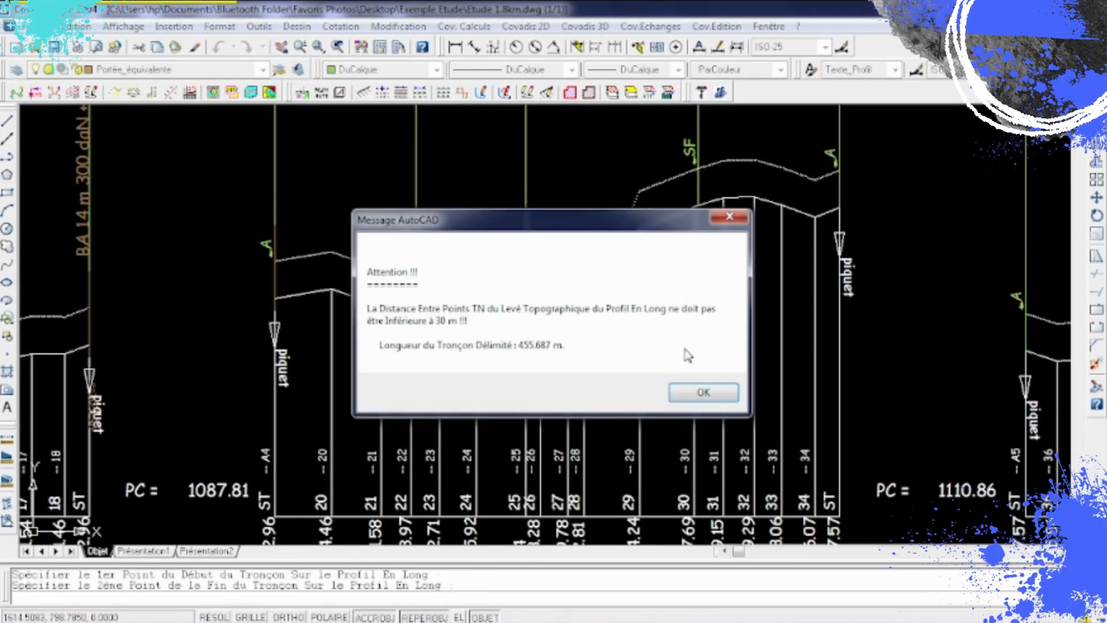
left_click(694, 398)
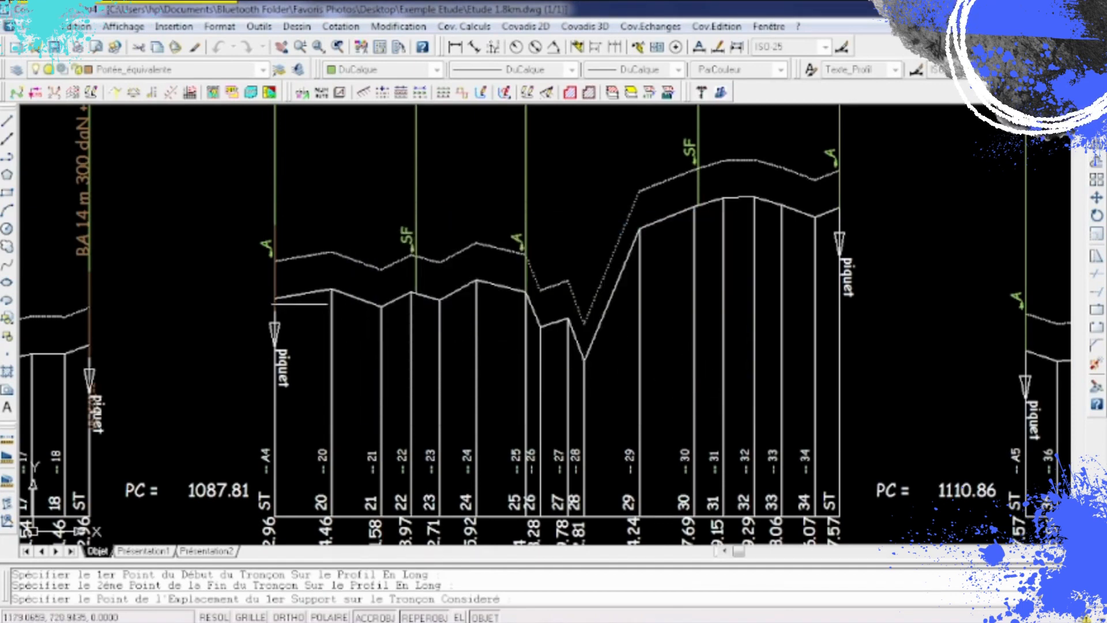
Place five supports on the A4–A5 ground line at the pre-distributed A, SF, A, SF and A support lines.
left_click(275, 298)
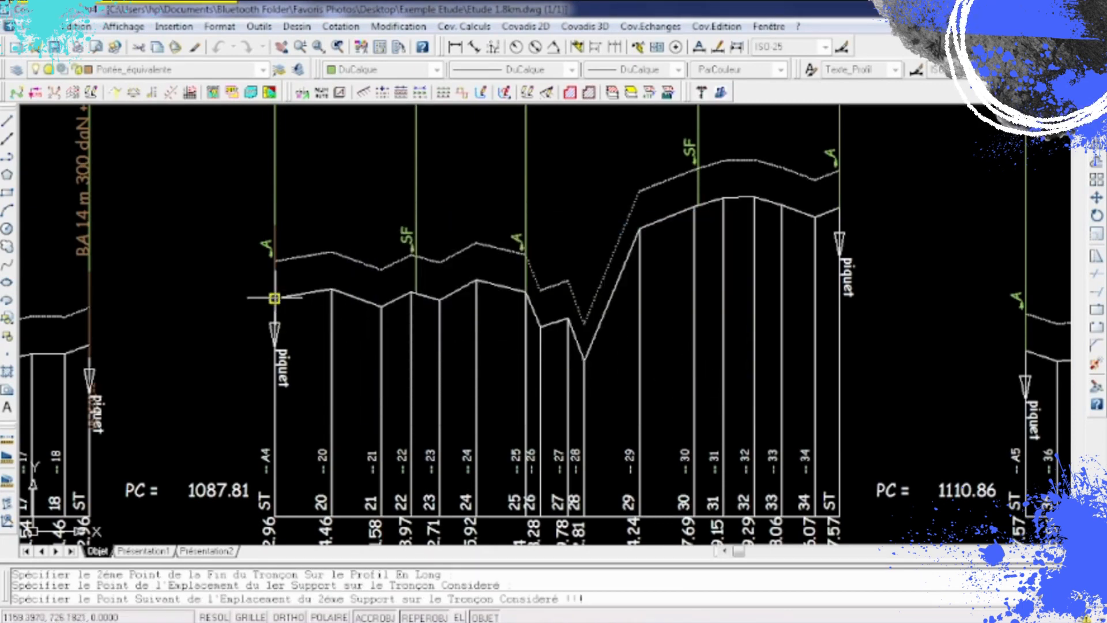
left_click(427, 295)
left_click(663, 381)
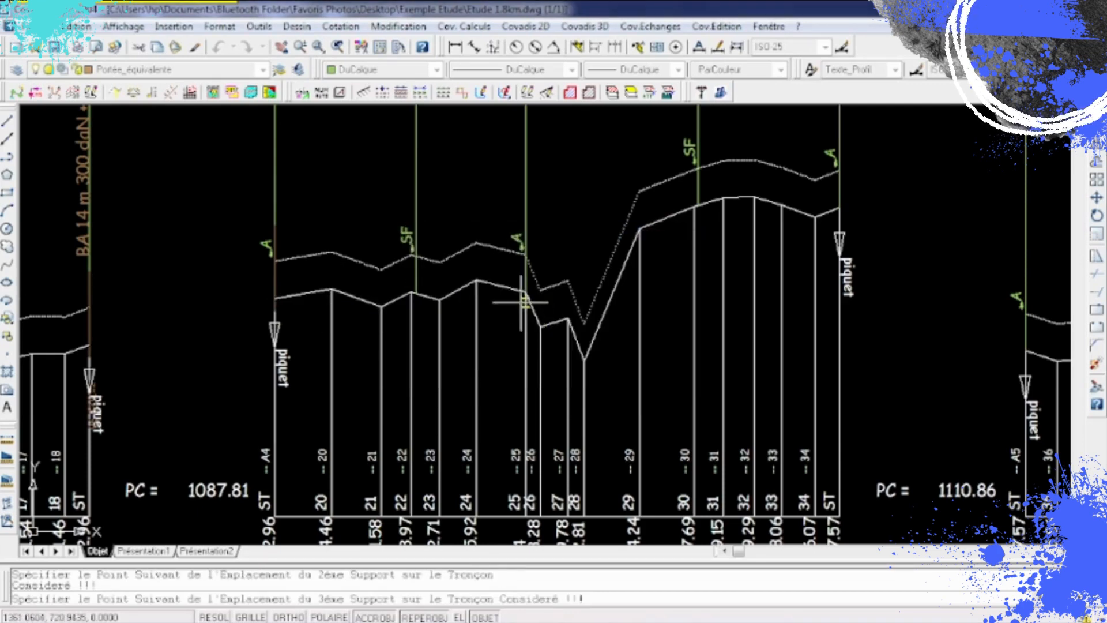
left_click(526, 289)
left_click(629, 383)
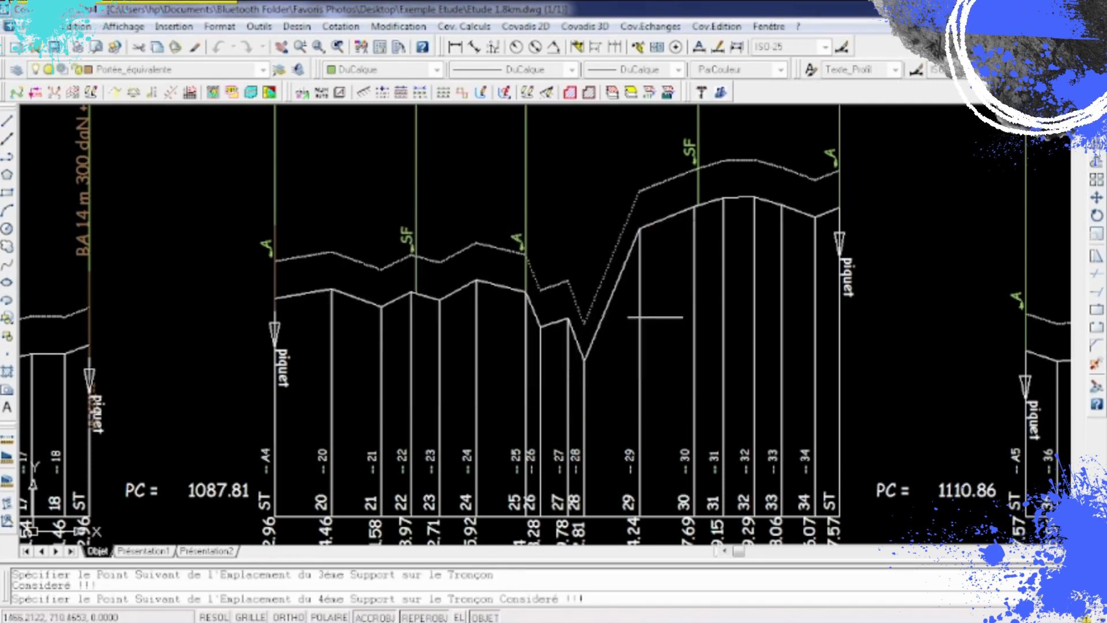
left_click(699, 207)
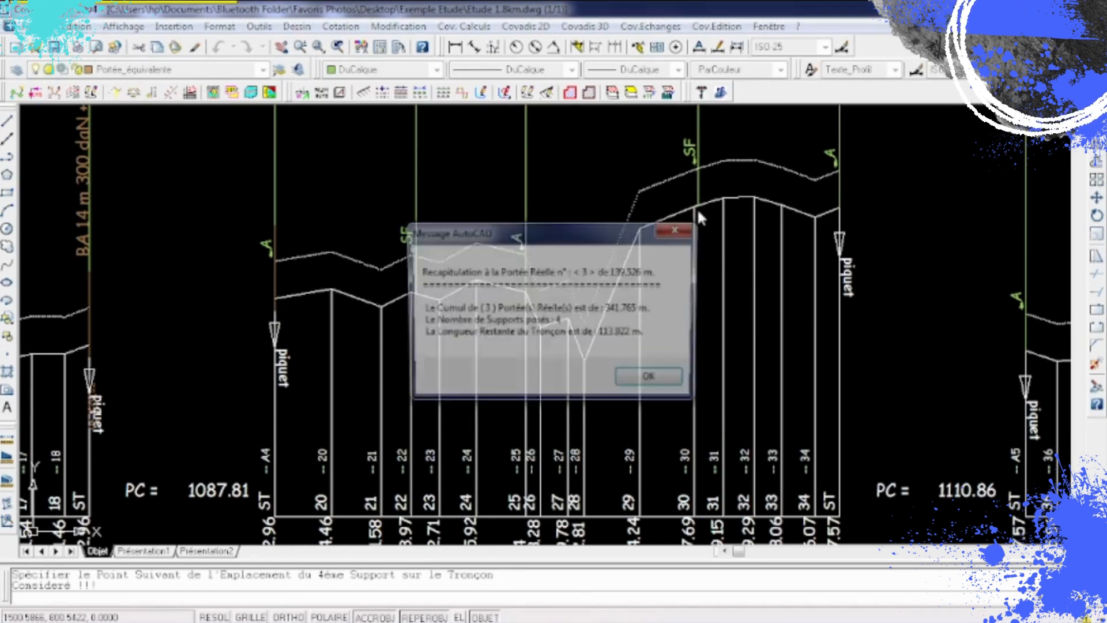
left_click(648, 376)
left_click(839, 207)
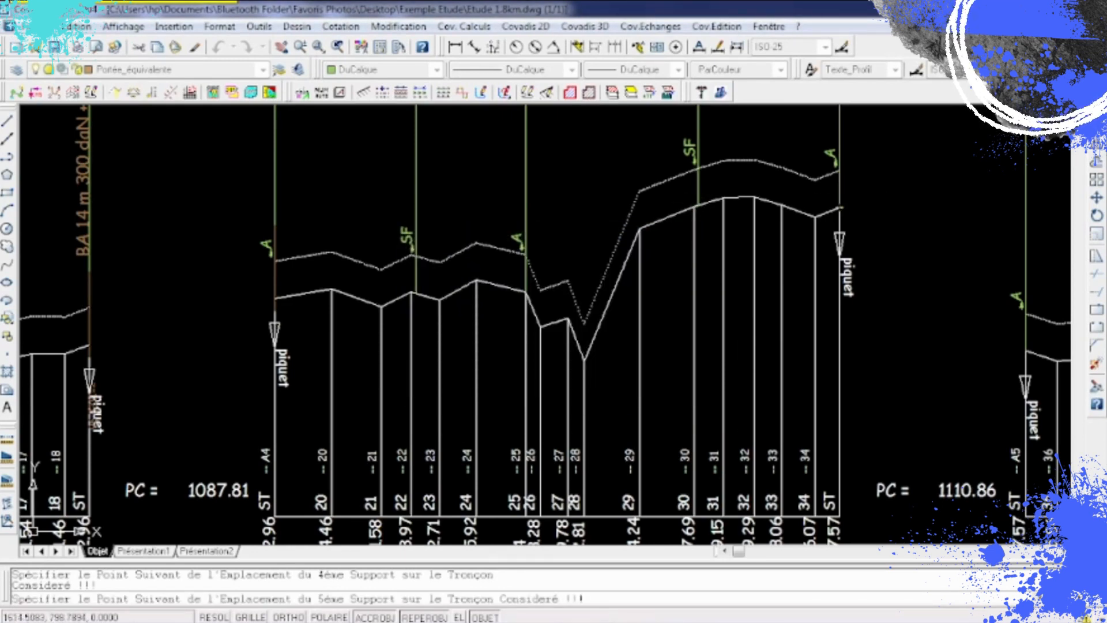
left_click(638, 385)
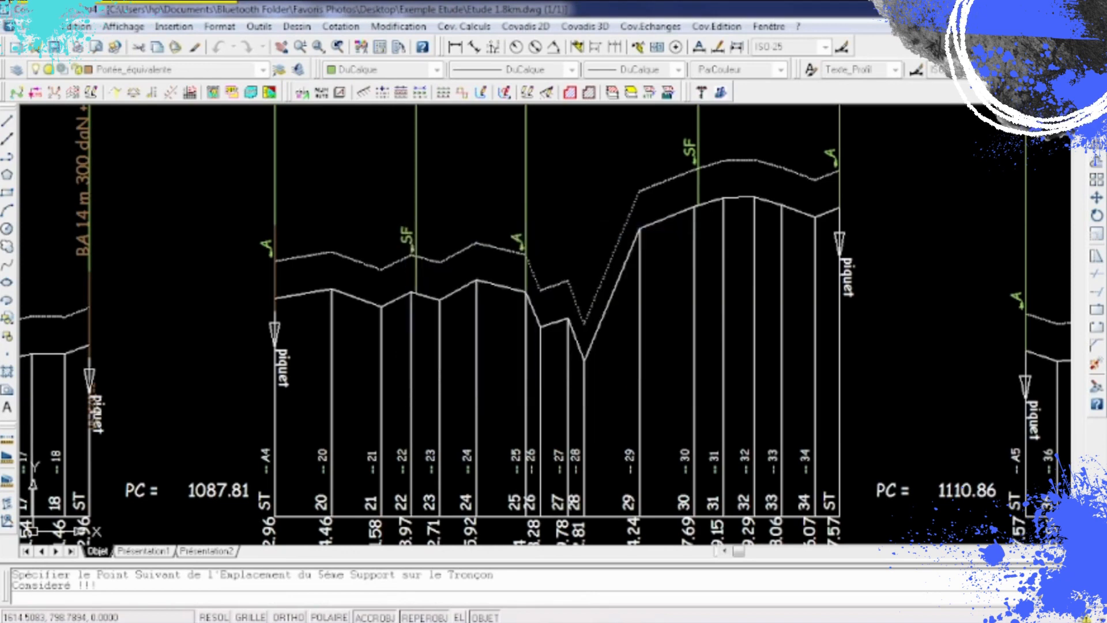
left_click(649, 394)
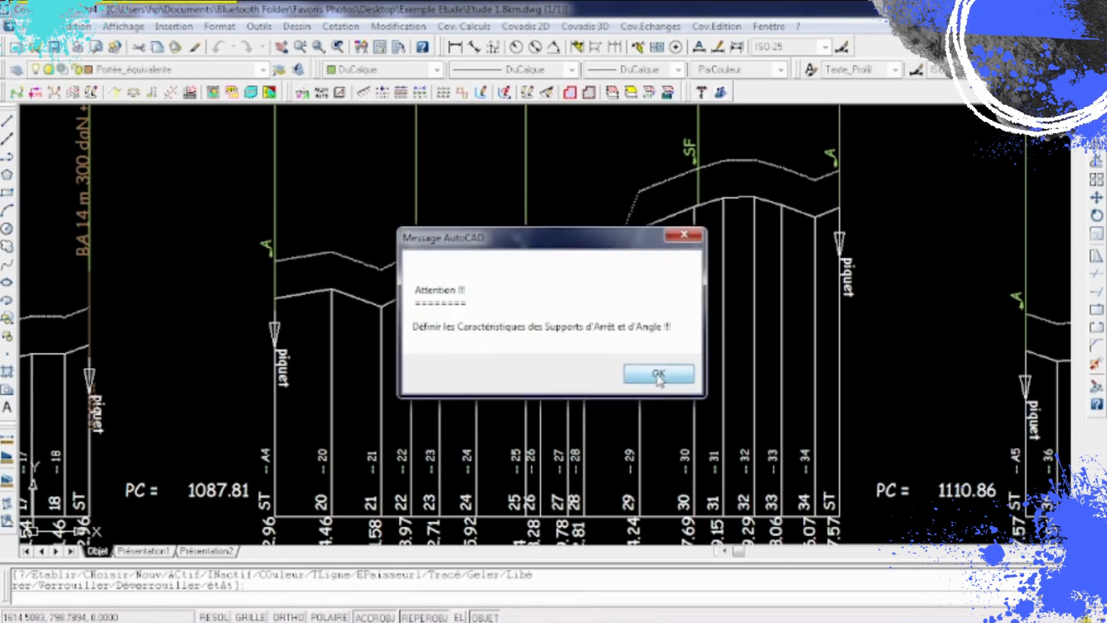
Define the A4–A5 section's stop and angle supports as nature BA, total height 14 m and effort 300.
left_click(656, 375)
type("BA ou 2BA ou PM ou 2PM  BA")
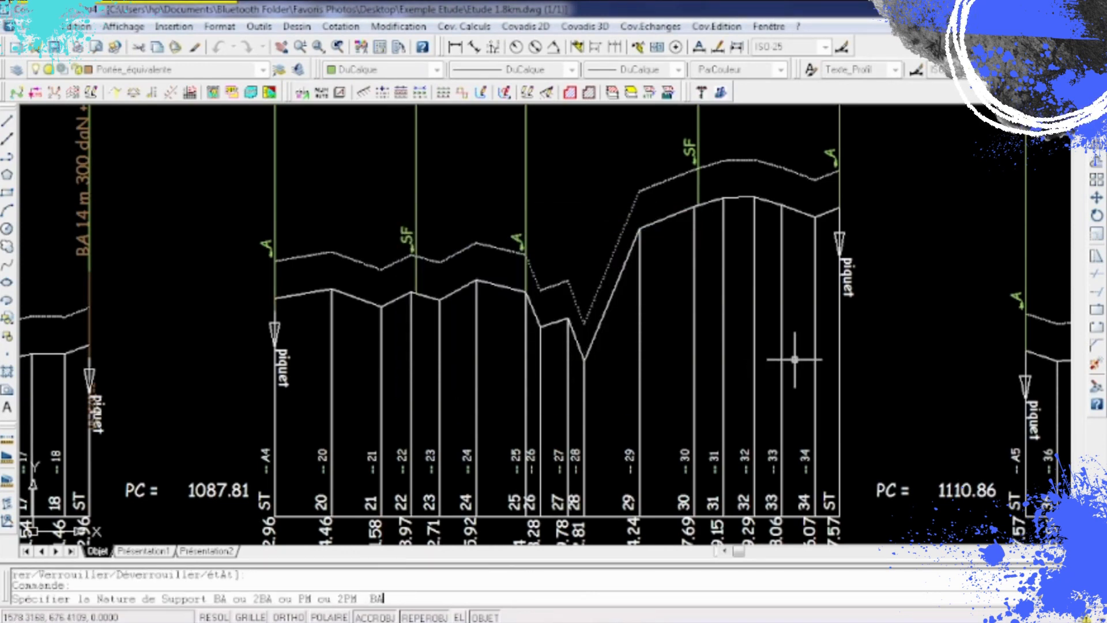
key("Return")
type("14")
key("Return")
type("300")
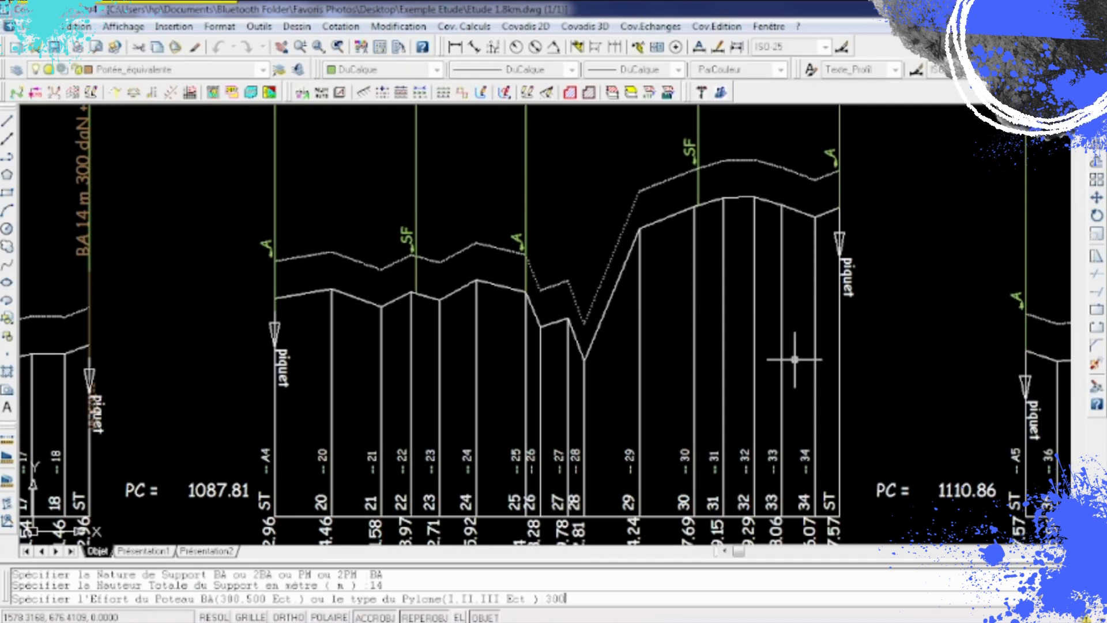
key("Return")
Give the stop and angle supports a Poutre crossarm, anchoring function DA and 1.7 m phase spacing, without complementary equipment.
type("Herse.Pout")
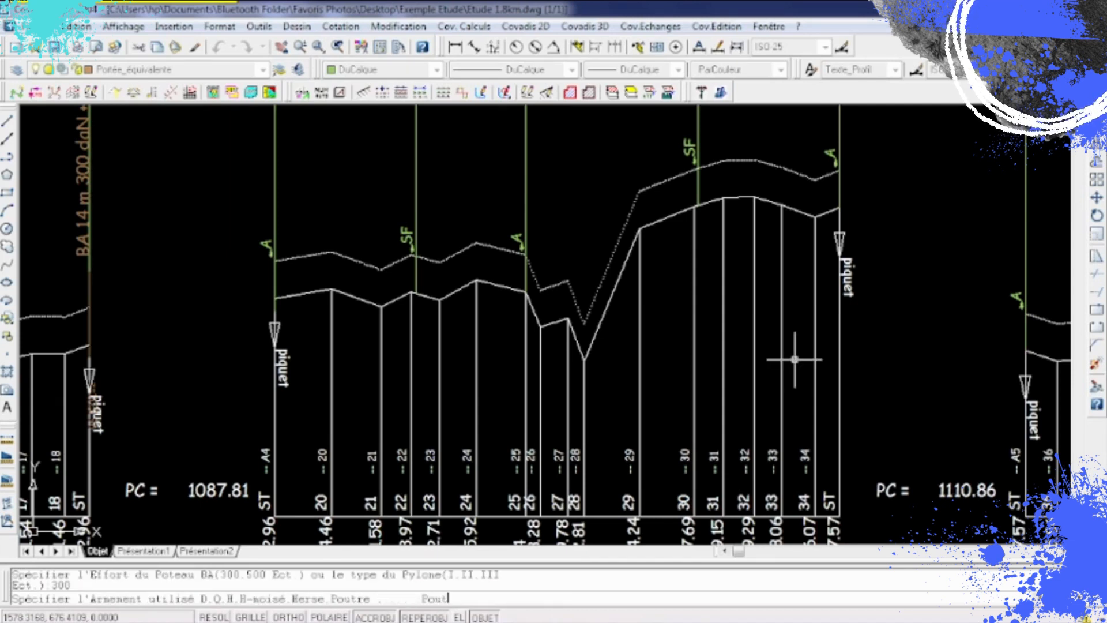
type("re")
key("Return")
type("DA OU AD  D")
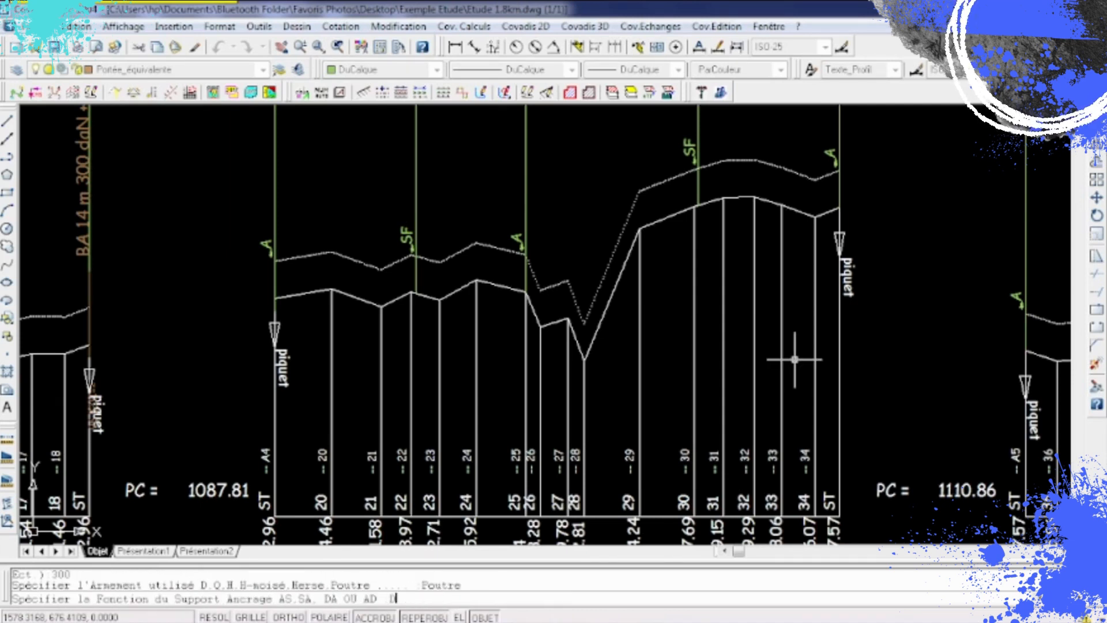
type("A")
key("Return")
key("Return")
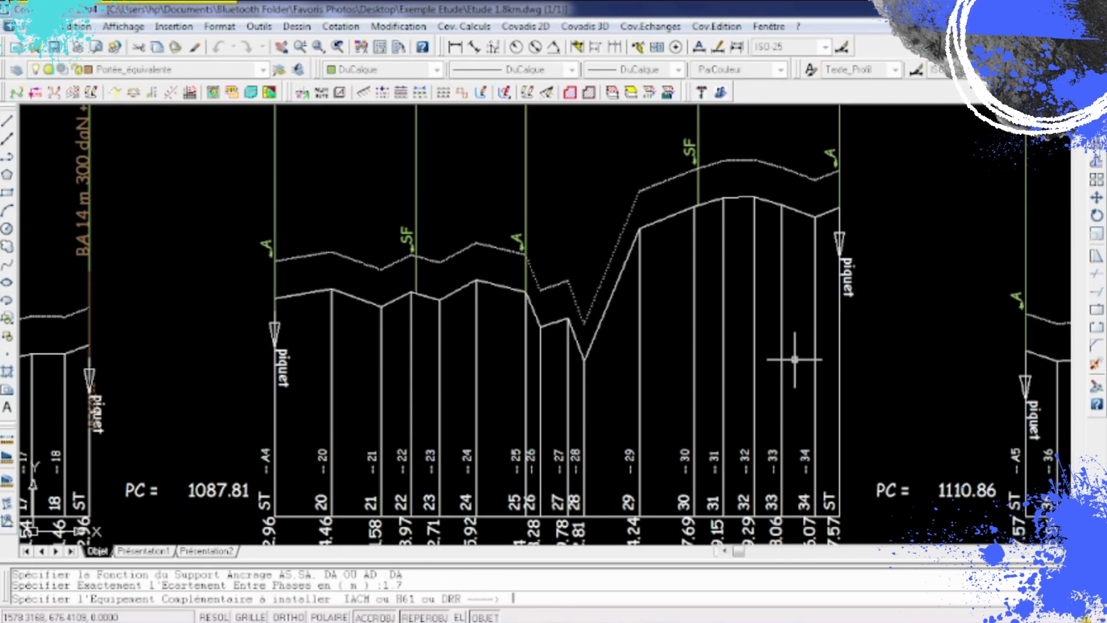
key("Return")
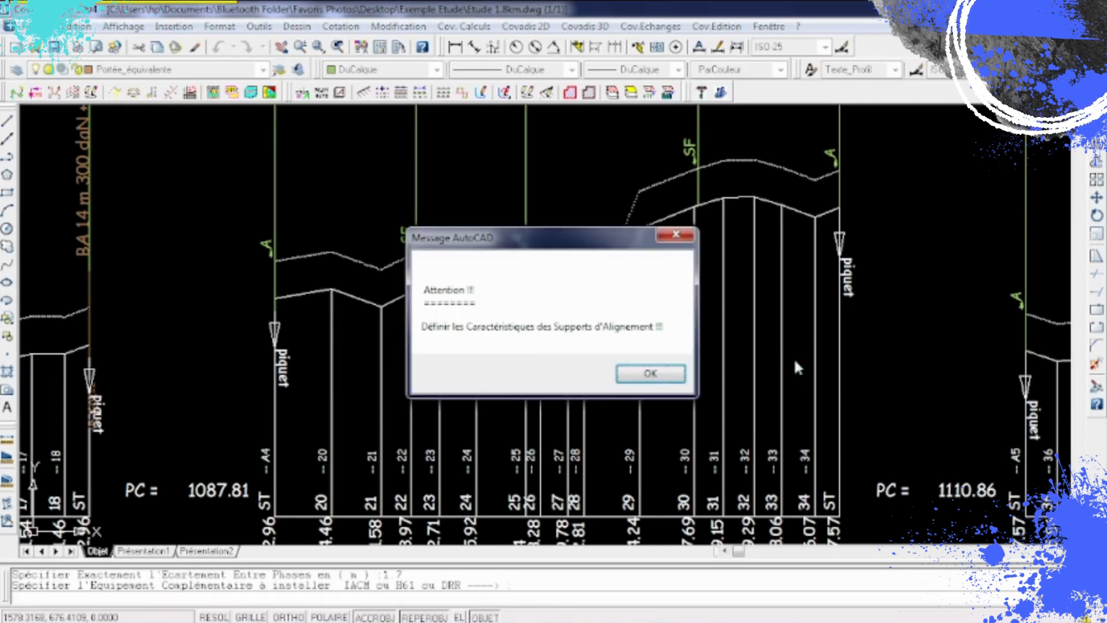
Define the section's alignment supports as BA, 14 m high, effort 300, with NV4 crossarm and no complementary equipment, and finish the dressing.
key("Return")
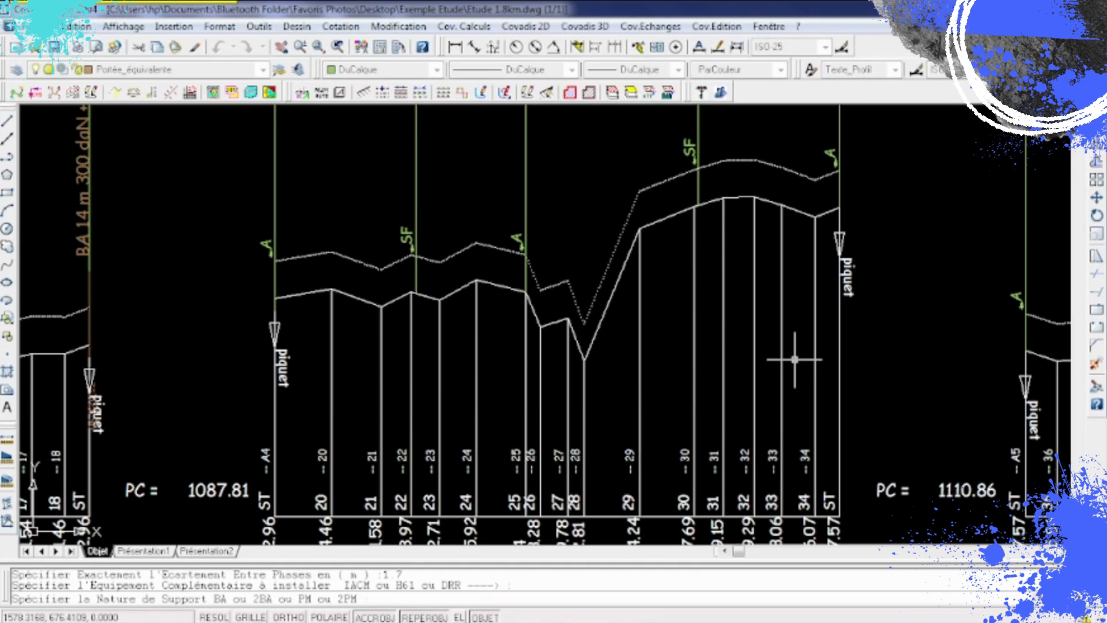
type("BA")
key("Return")
type("14")
key("Return")
type("300.500 Ect.)")
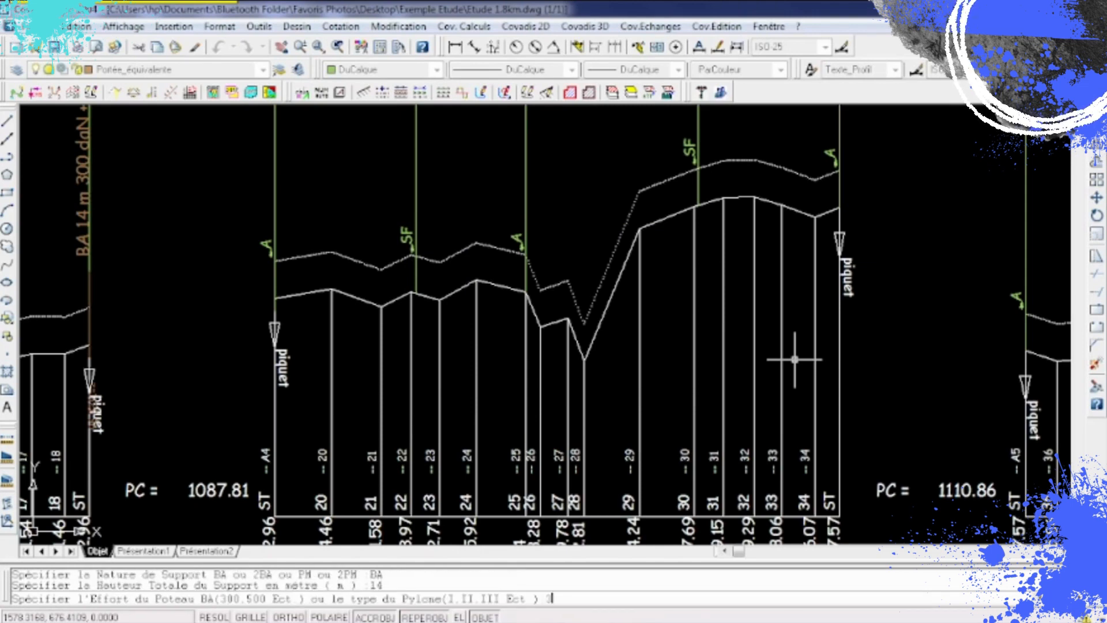
key("Return")
type("NV4.Poutre .... :NV4")
key("Return")
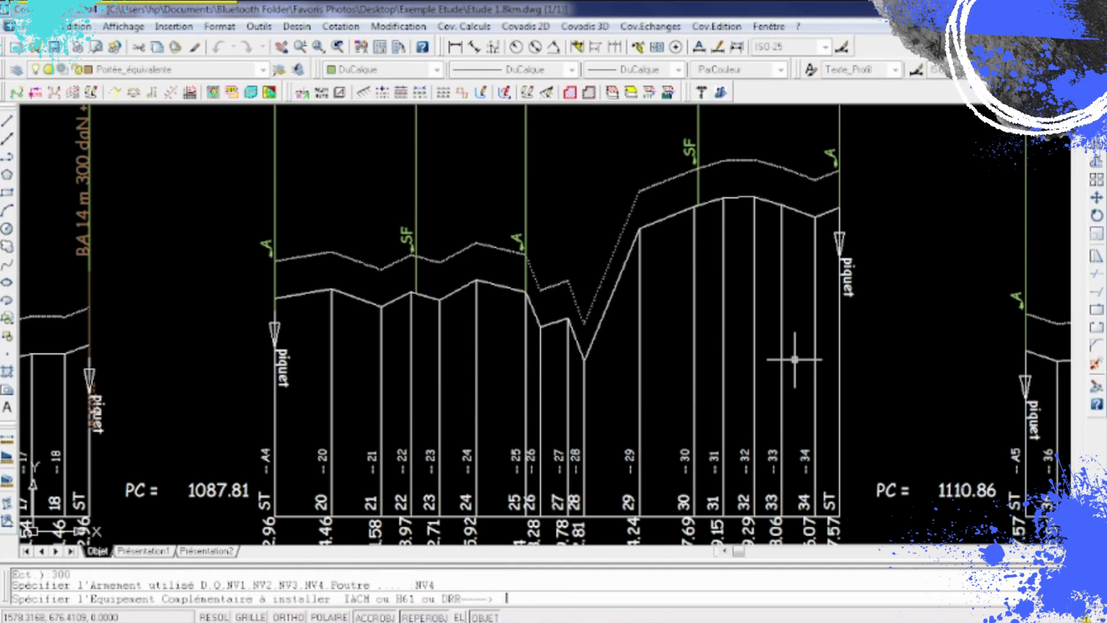
key("Return")
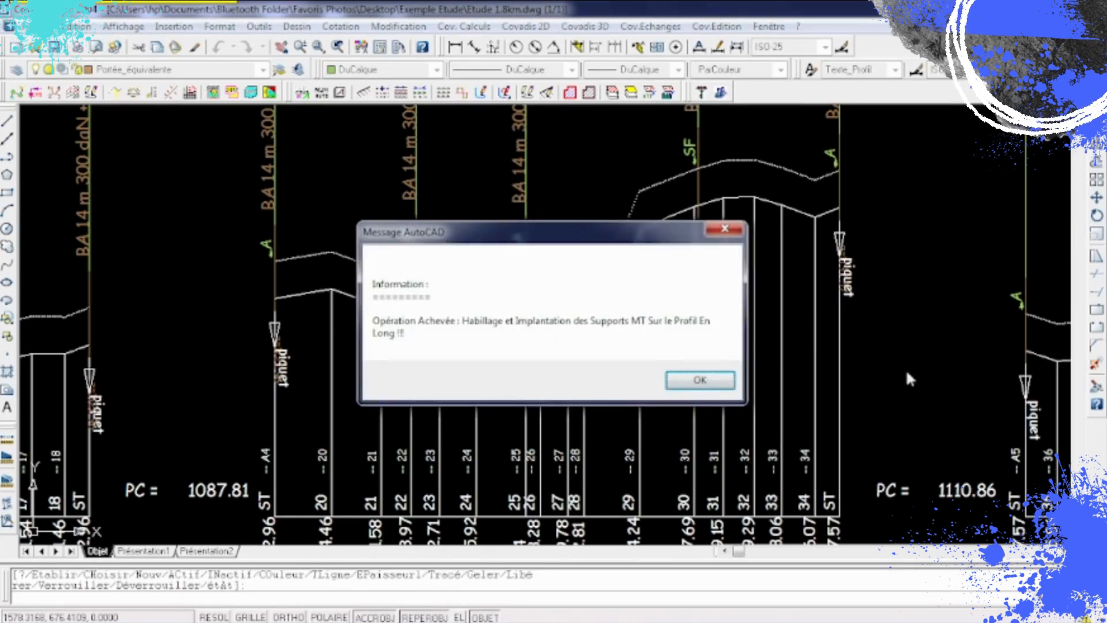
left_click(700, 379)
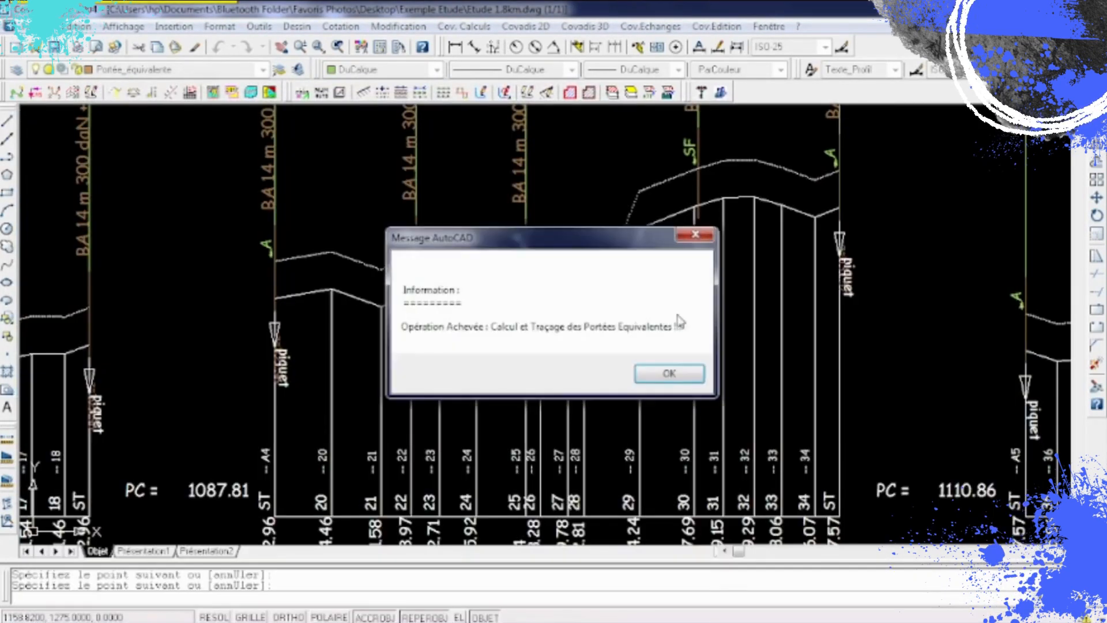
left_click(664, 375)
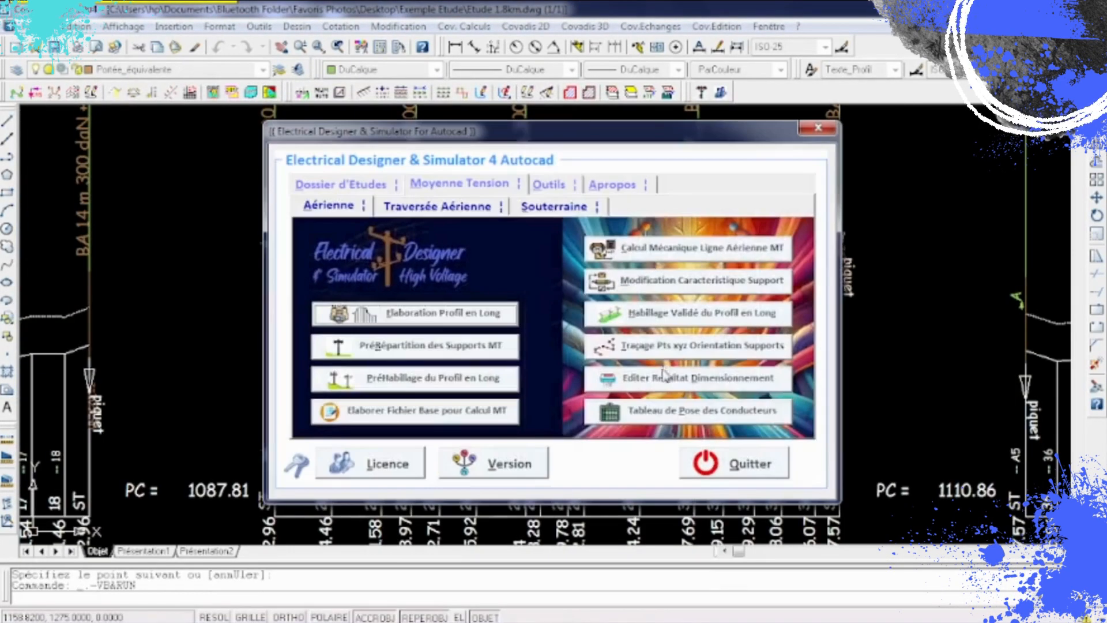
Start the PréHabillage for the A5 section, entering the scale ratio and answering N to inserting supports as blocks with attributes.
left_click(396, 390)
left_click(637, 375)
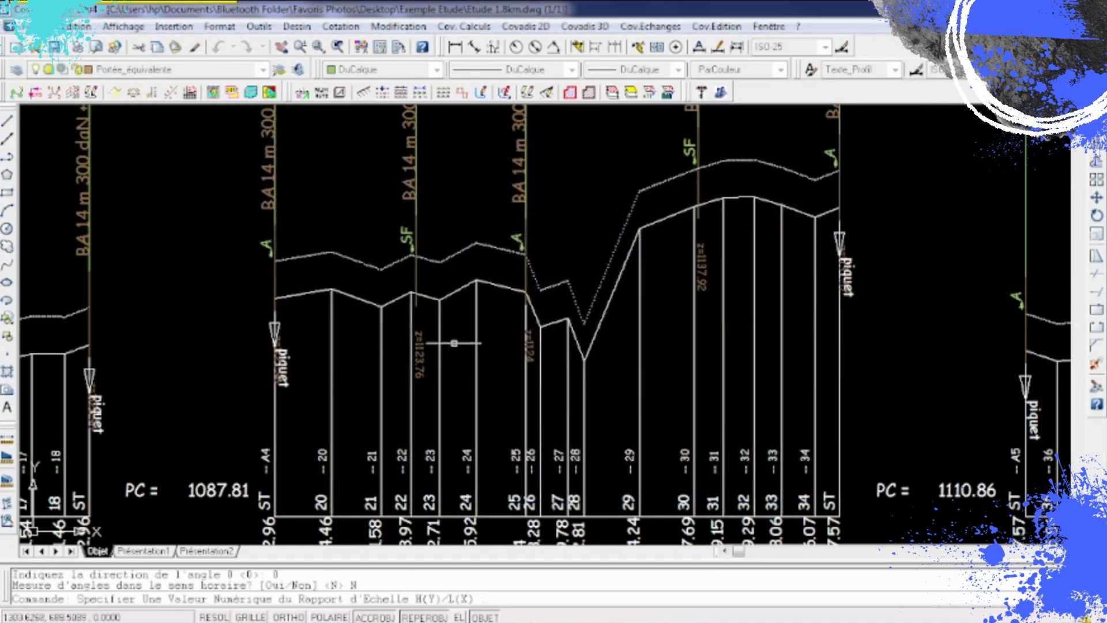
scroll(454, 343, "down", 8)
scroll(519, 313, "up", 8)
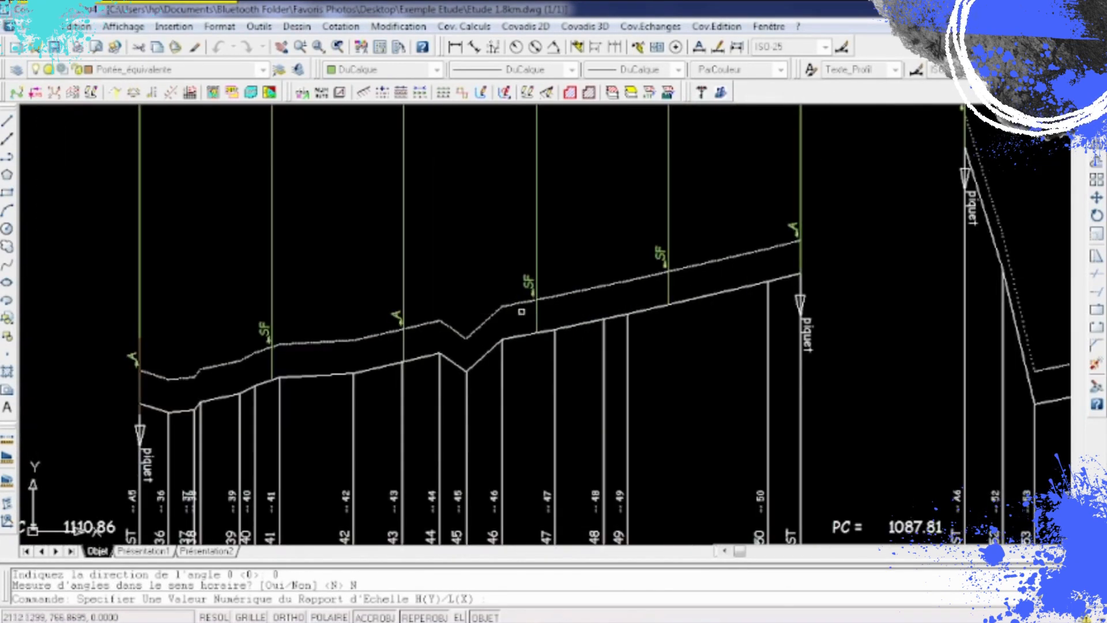
type("1")
key("Return")
type("N")
key("Return")
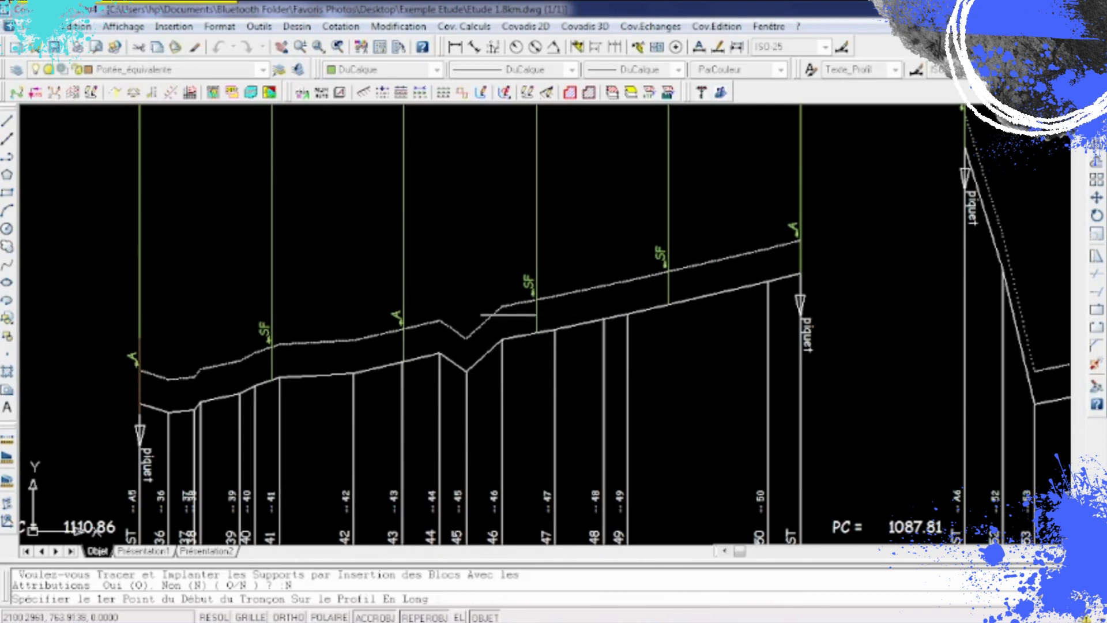
Delimit the profile section from A5 to A6 by its start and end points on the ground line.
left_click(141, 404)
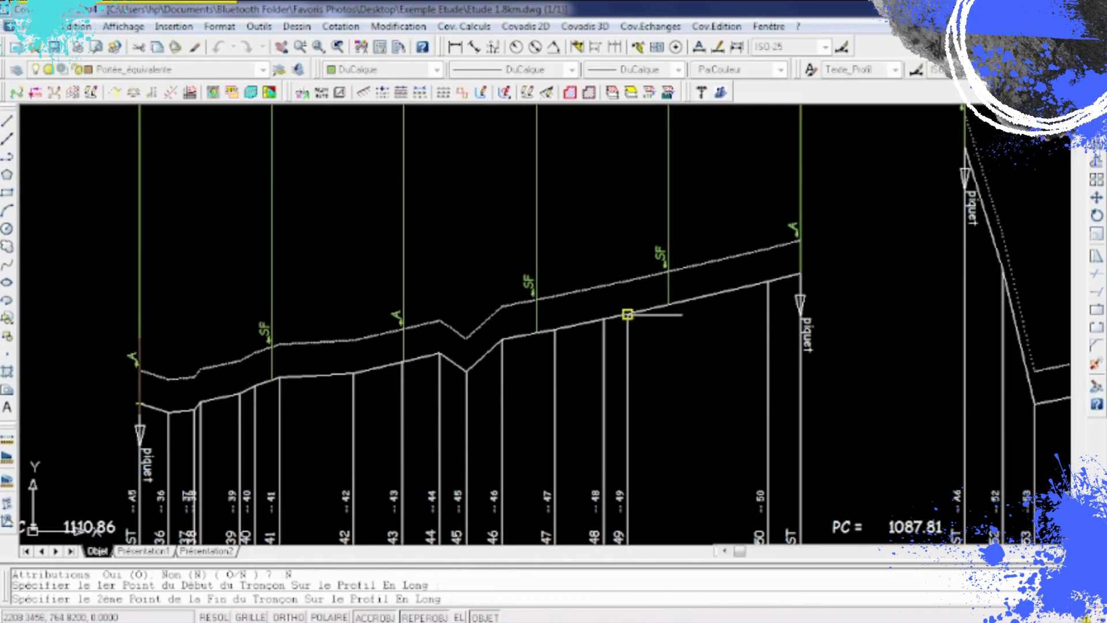
left_click(800, 274)
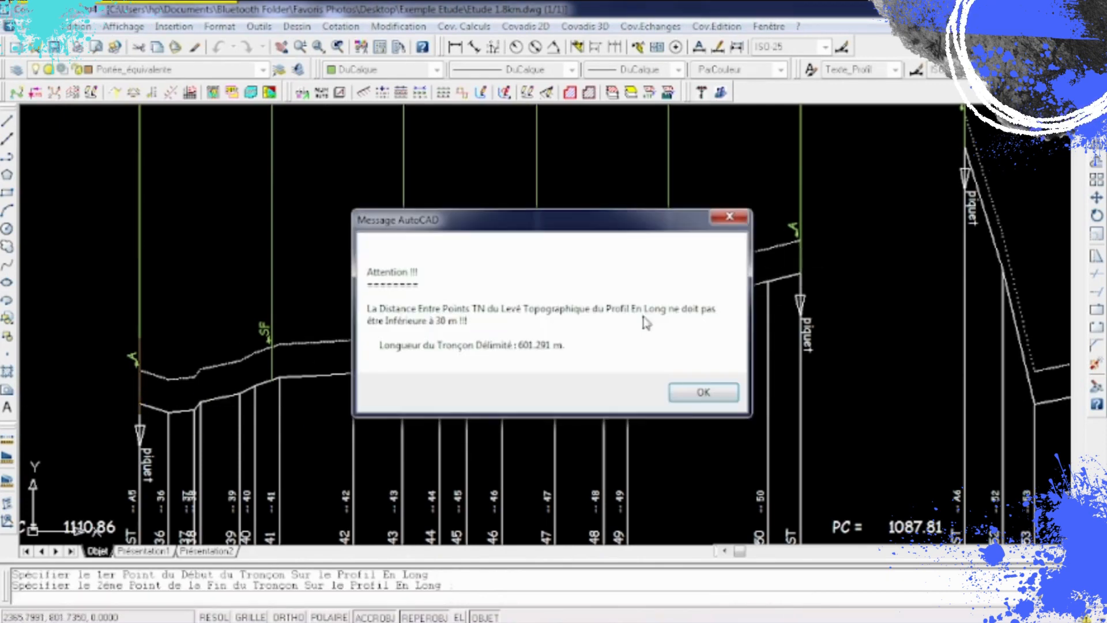
left_click(678, 402)
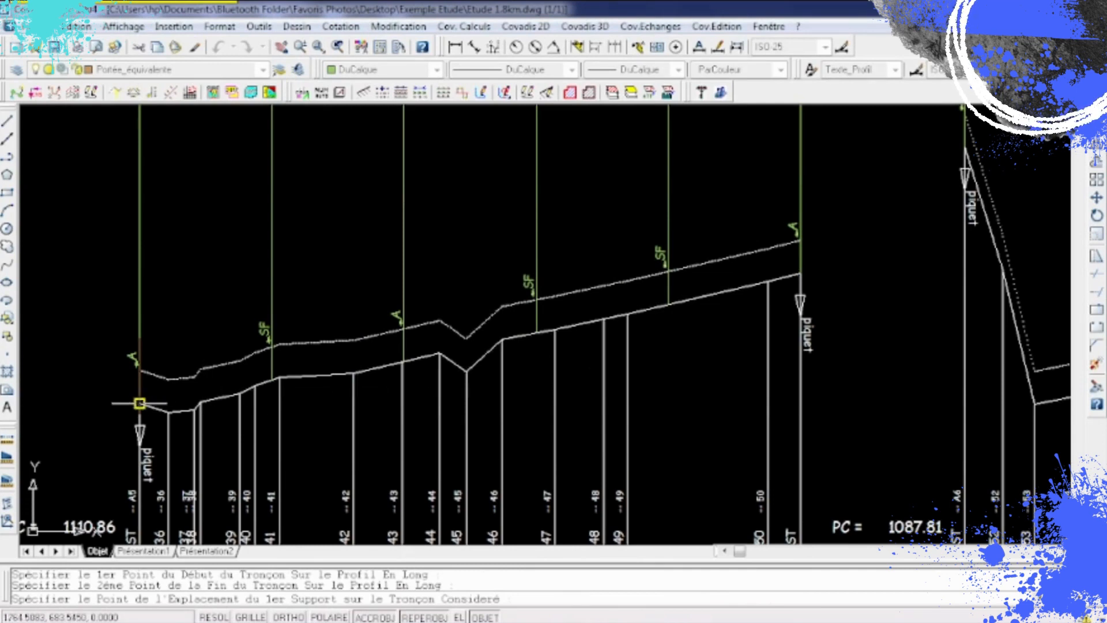
Place six supports on the A5–A6 ground line at the pre-distributed A, SF, A, SF, SF and A support lines.
left_click(271, 379)
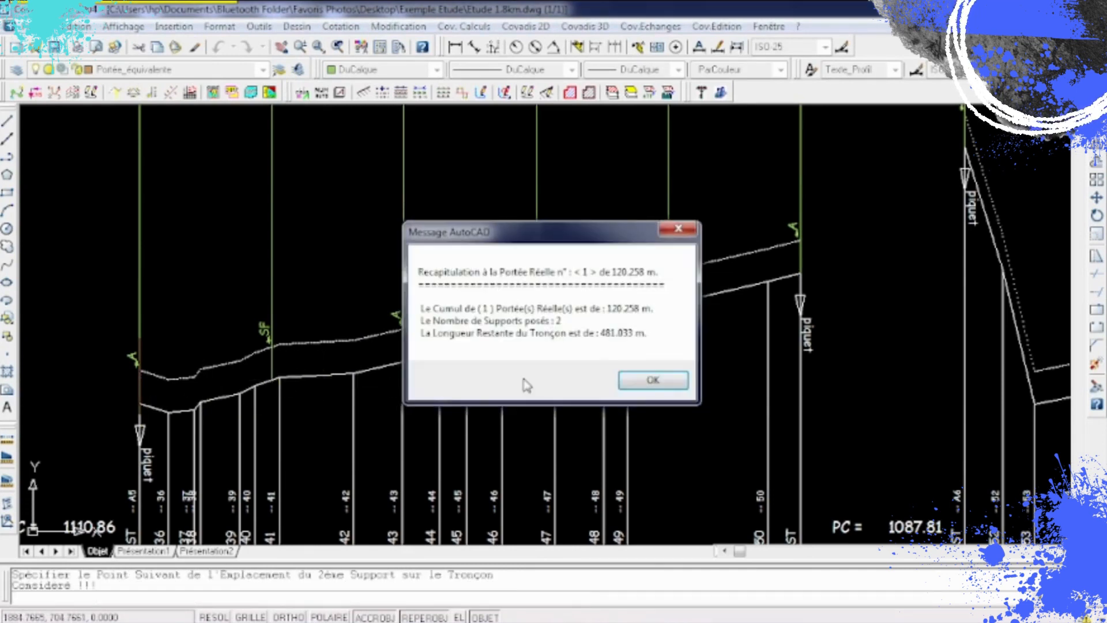
left_click(651, 379)
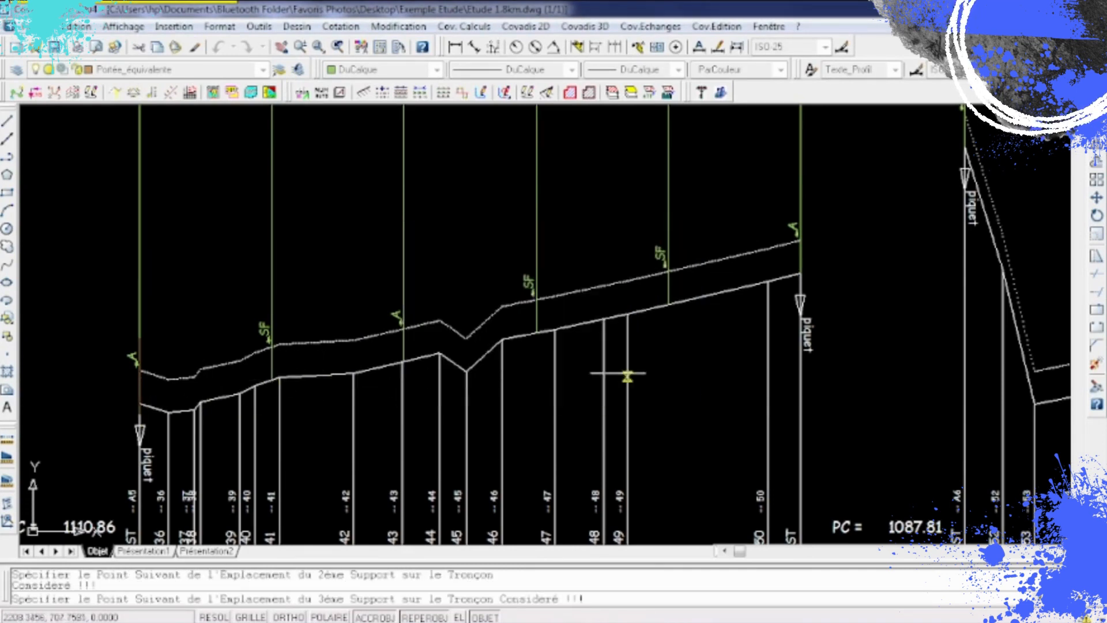
left_click(403, 362)
left_click(650, 379)
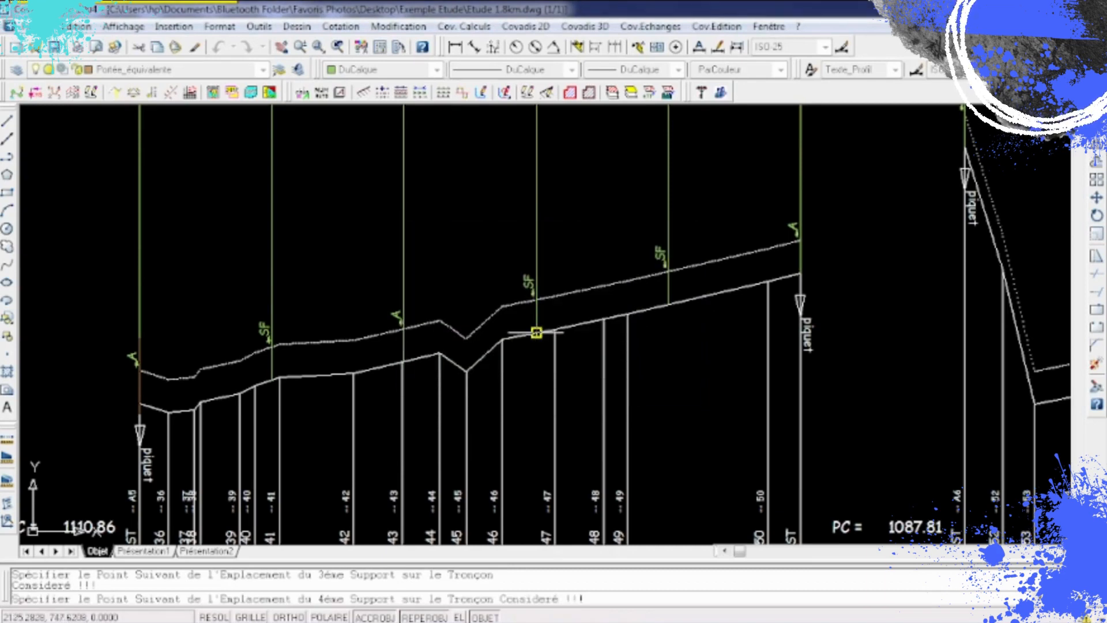
left_click(537, 333)
left_click(651, 379)
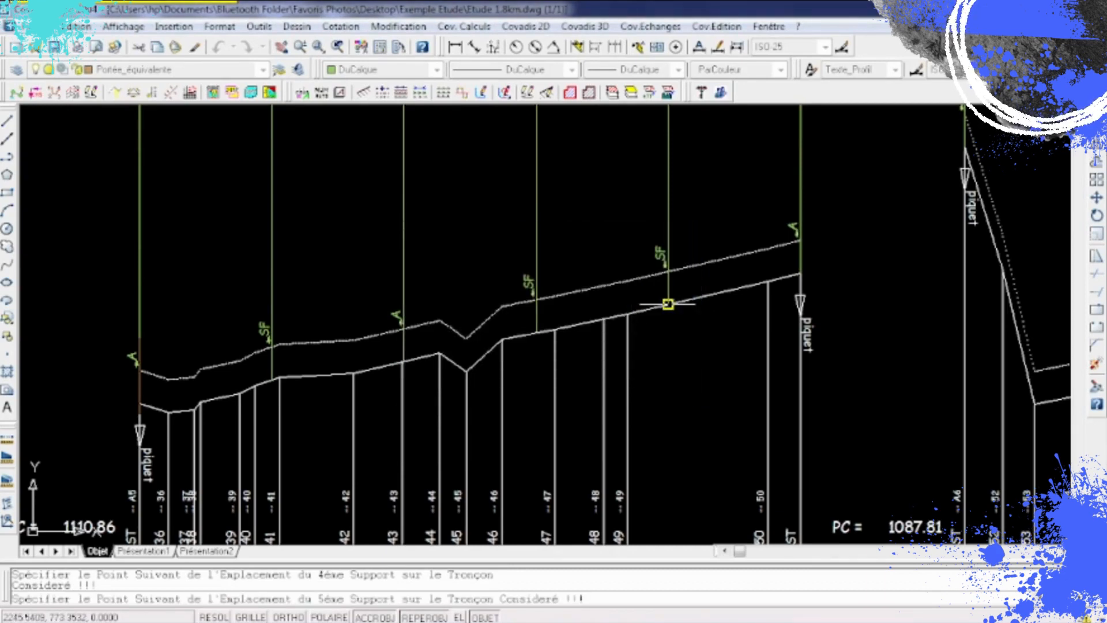
left_click(669, 304)
left_click(651, 378)
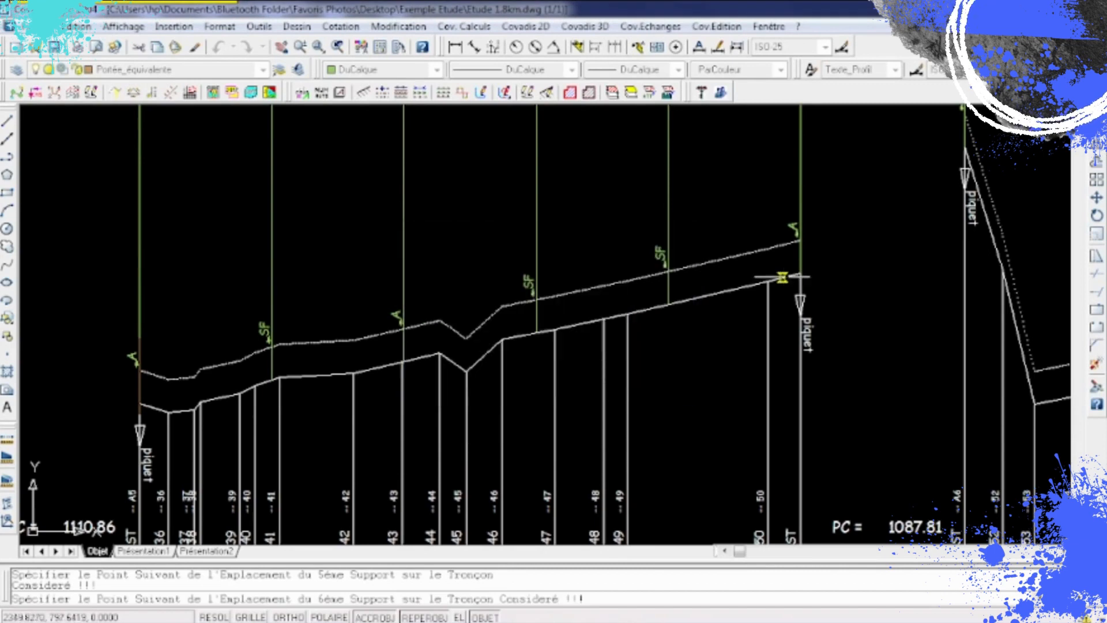
left_click(801, 274)
left_click(648, 378)
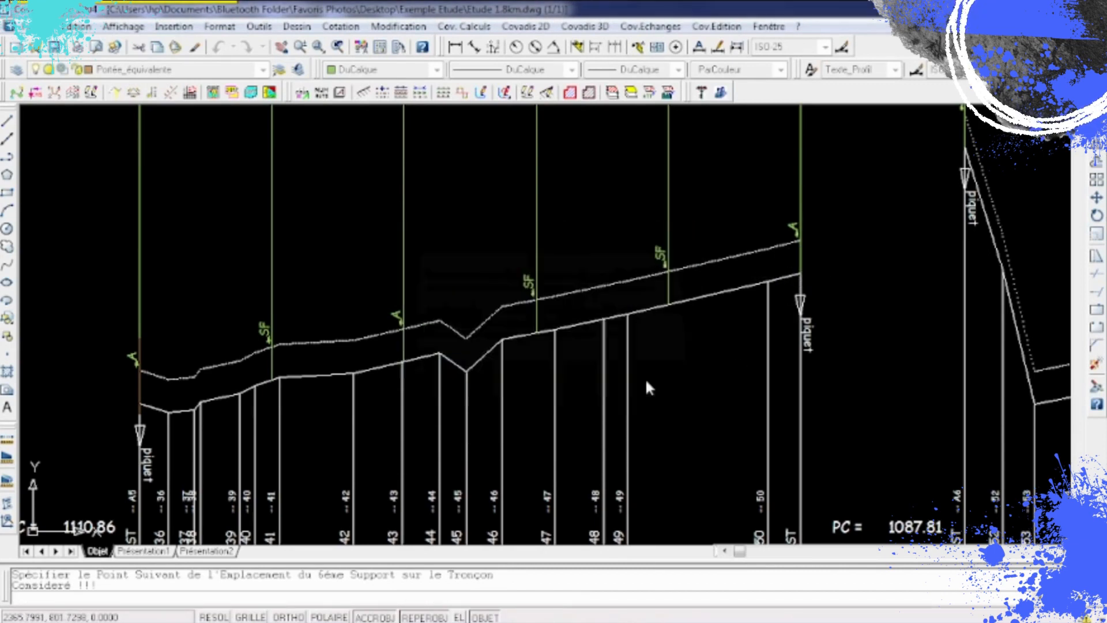
Define the A5–A6 section's stop and angle supports as BA, 14 m high, with effort 300.
left_click(657, 389)
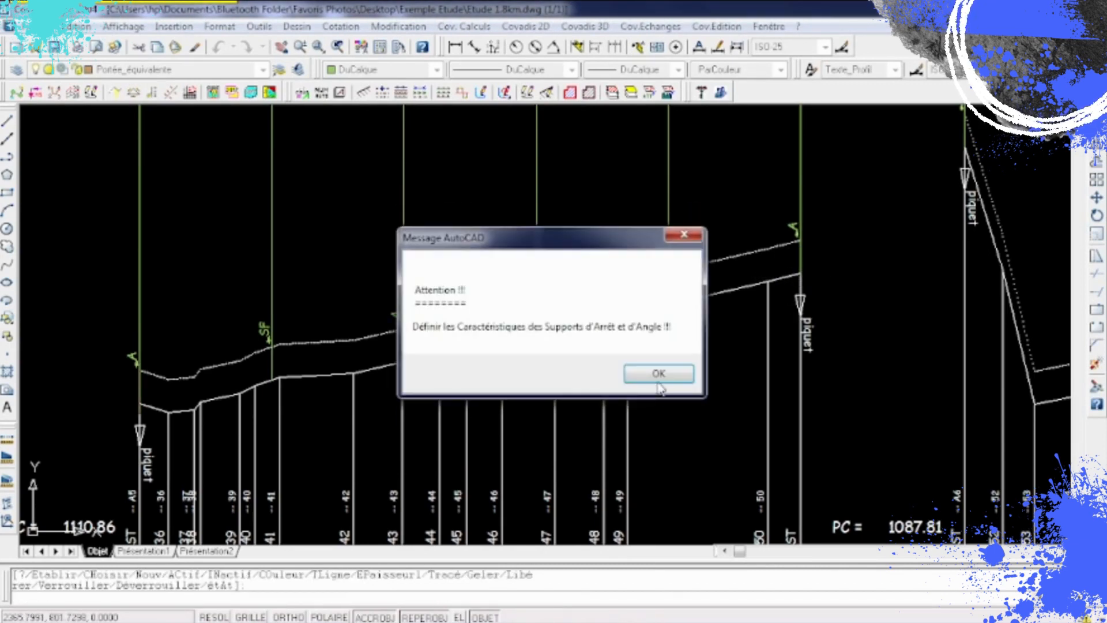
left_click(659, 384)
type("BA ou 2BA ou PM ou 2PM : BA")
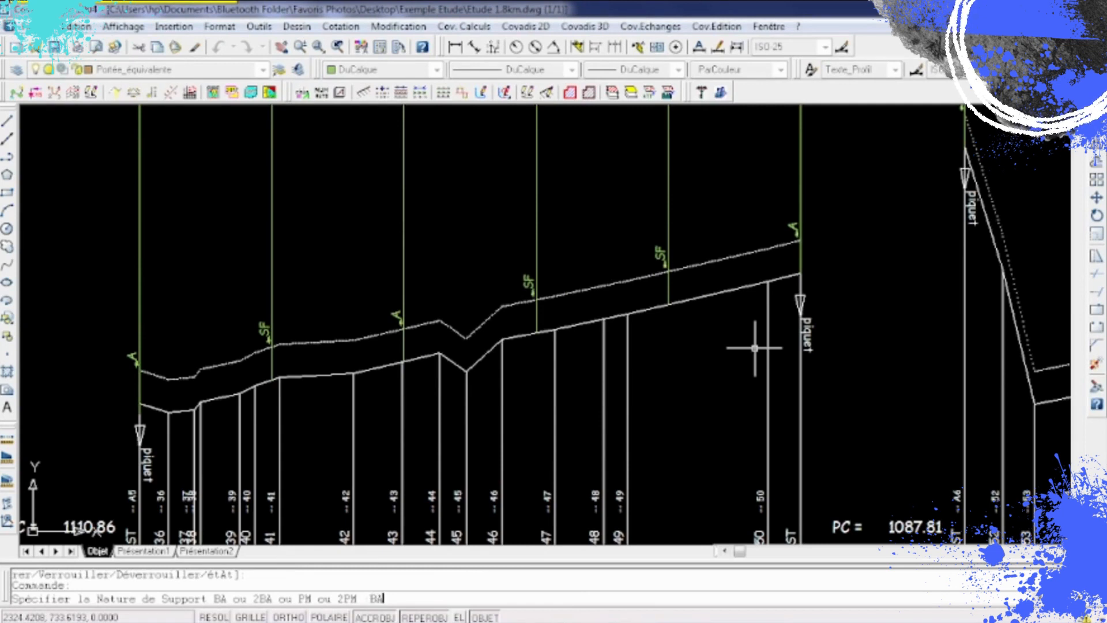
key("Return")
type("14")
key("Return")
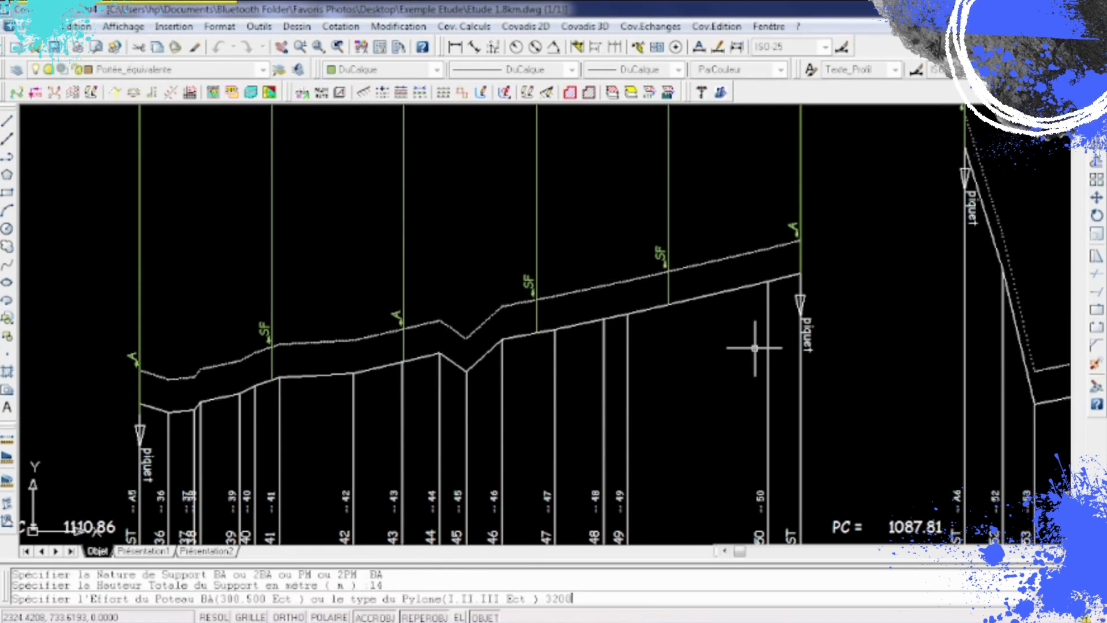
type("300")
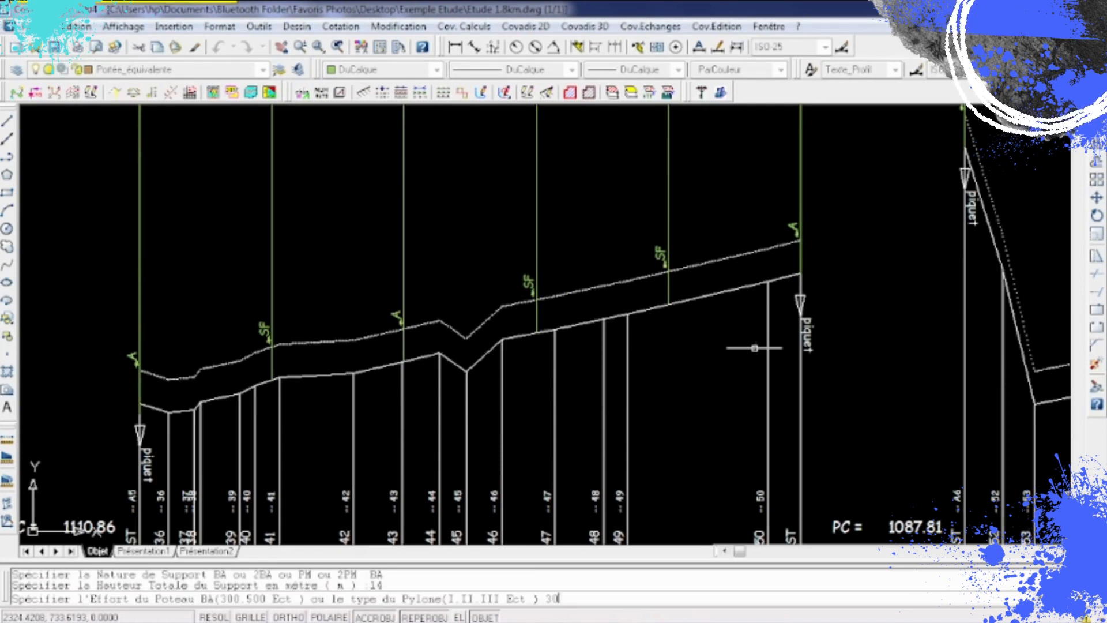
key("Return")
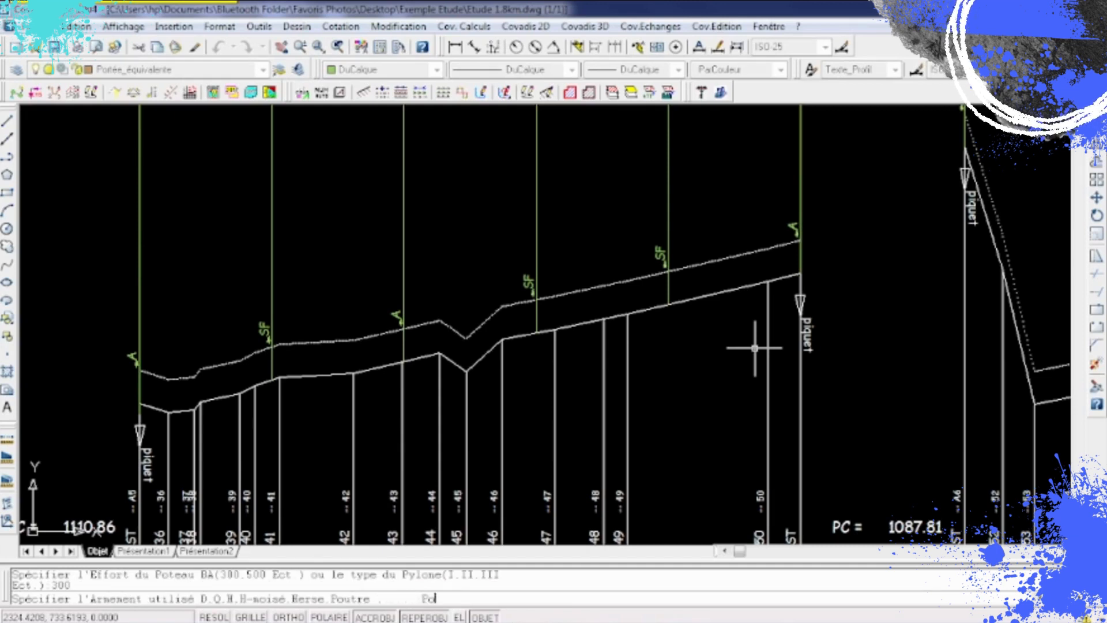
Give the A5–A6 stop and angle supports a Poutre crossarm, DA anchoring and 1.7 m phase spacing, with no complementary equipment.
type("Poutre")
key("Return")
type("DA OU AD :D")
key("Return")
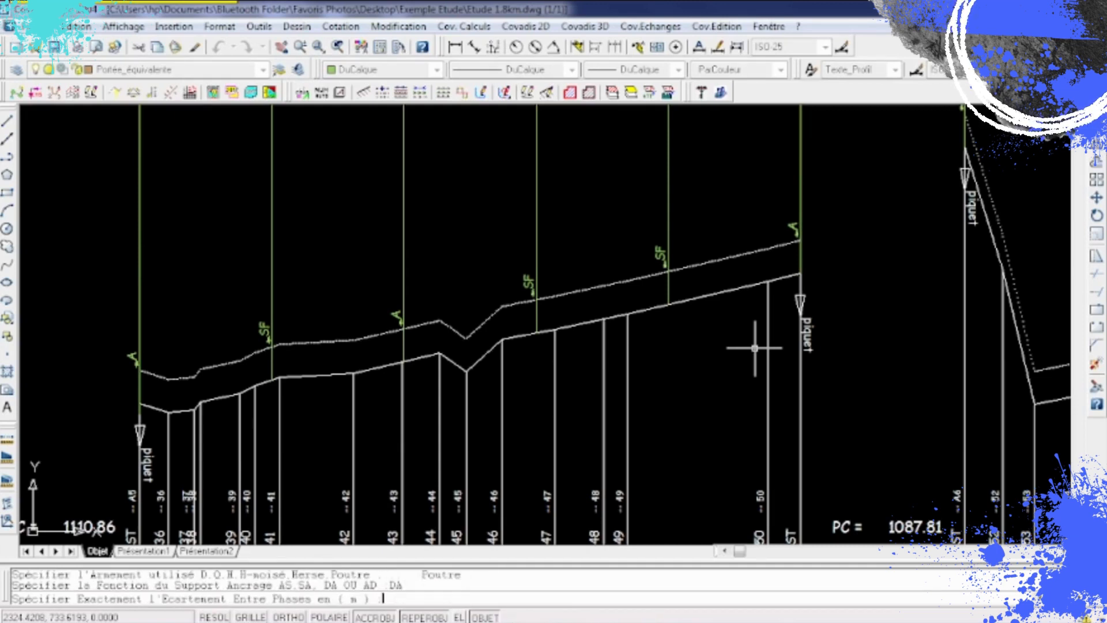
type("1.7")
key("Return")
key("Return")
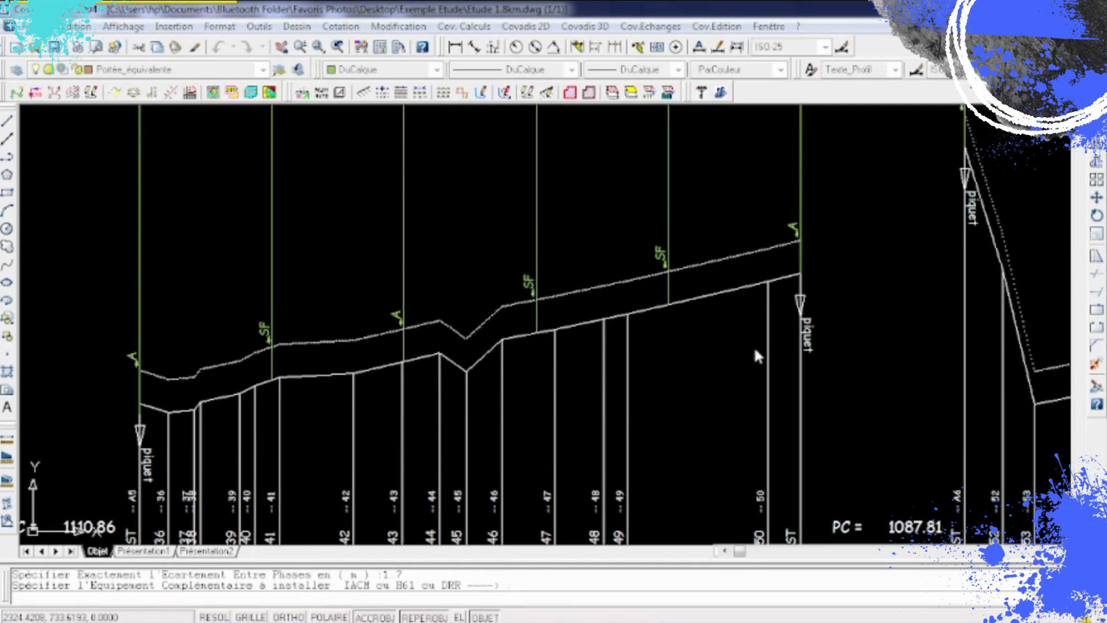
Define the A5–A6 alignment supports as BA, 14 m high, effort 300, with NV4 crossarm and no complementary equipment, and finish the dressing.
key("Return")
type("BA ou 2BA ou PM ou 2PM  BA")
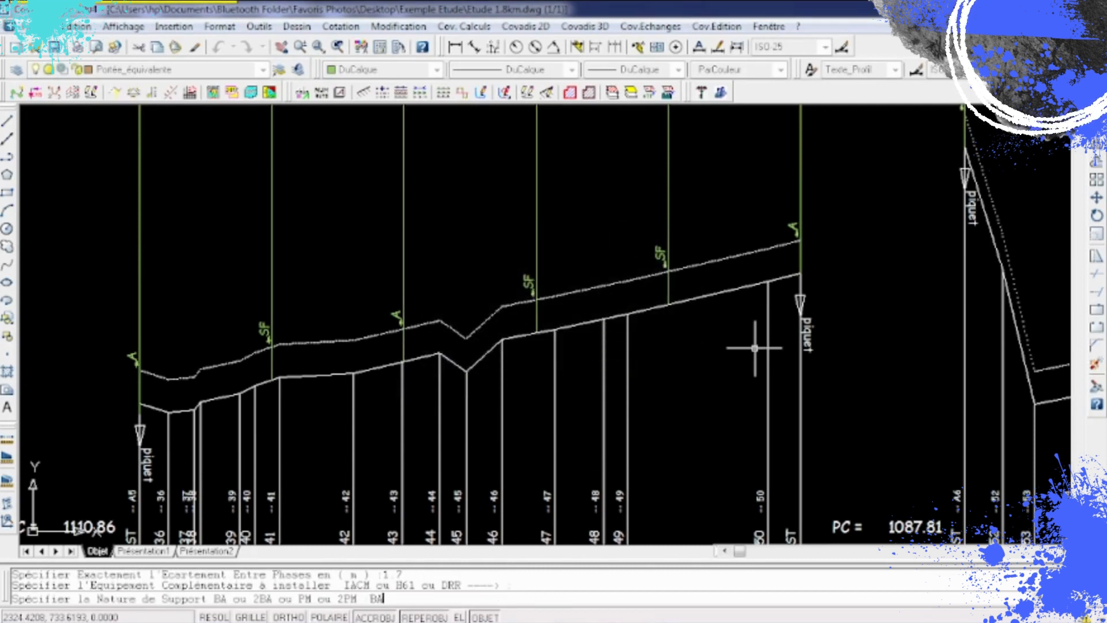
key("Return")
type("14")
key("Return")
type("300")
key("Return")
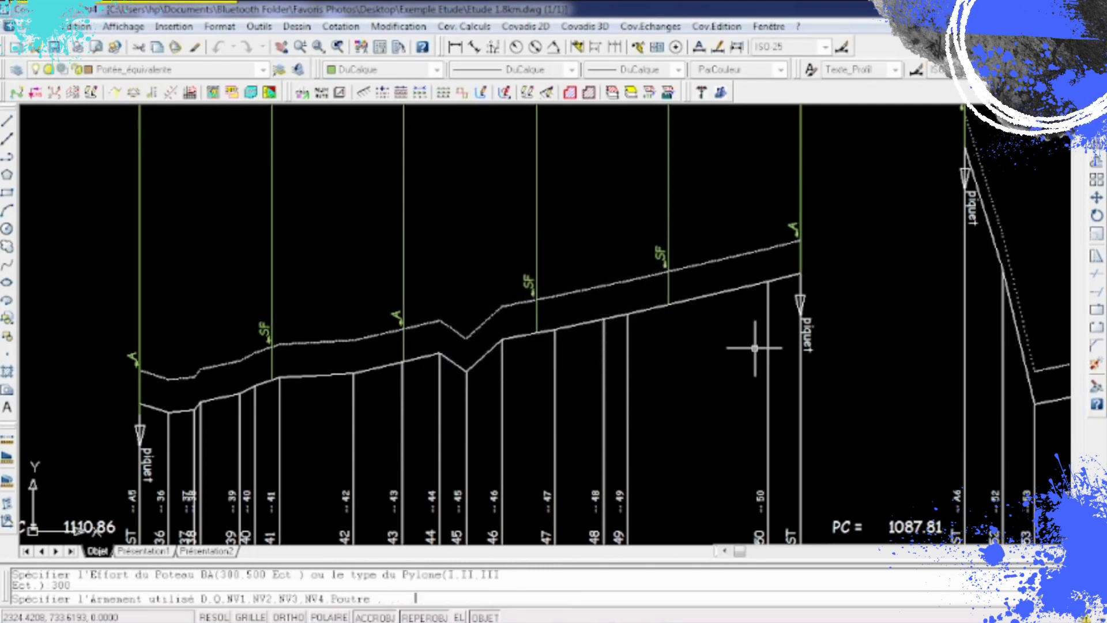
type("NV4")
key("Return")
key("Return")
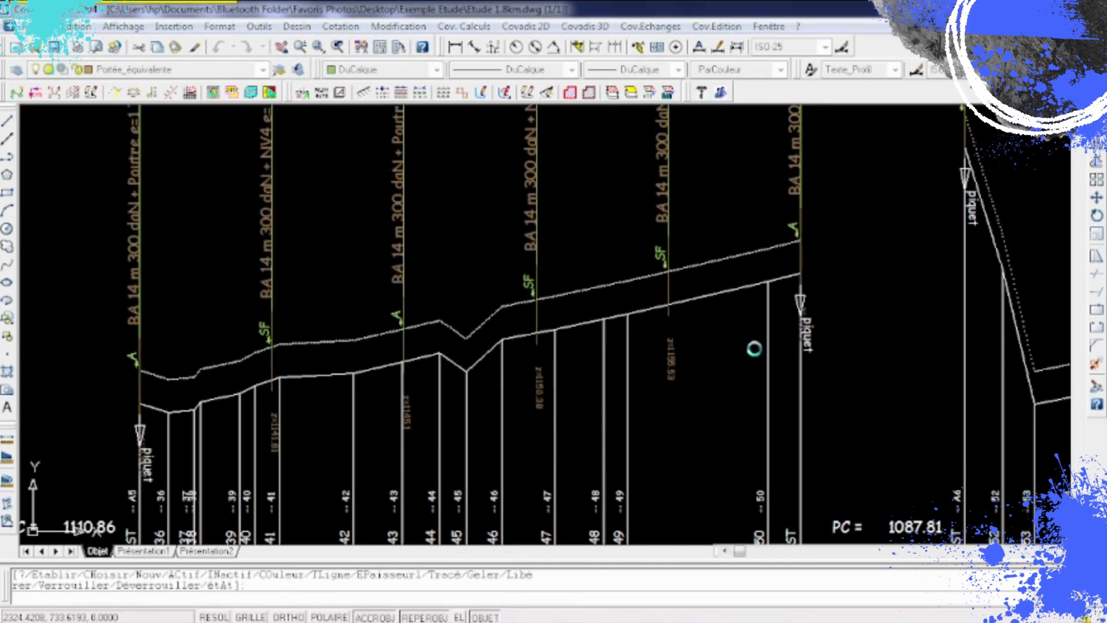
left_click(683, 381)
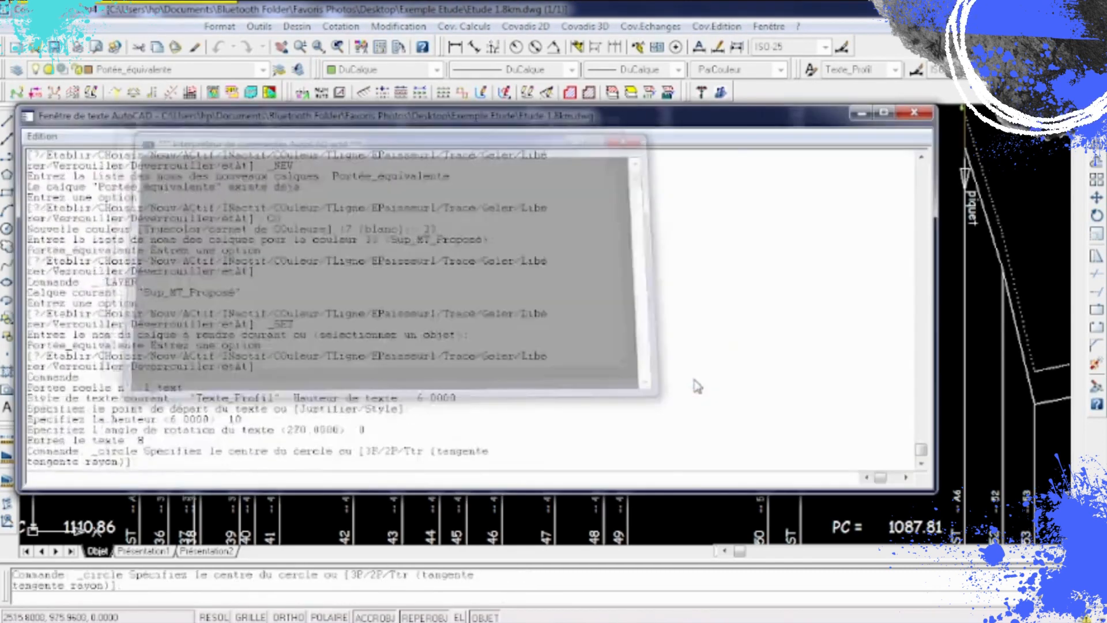
left_click(678, 381)
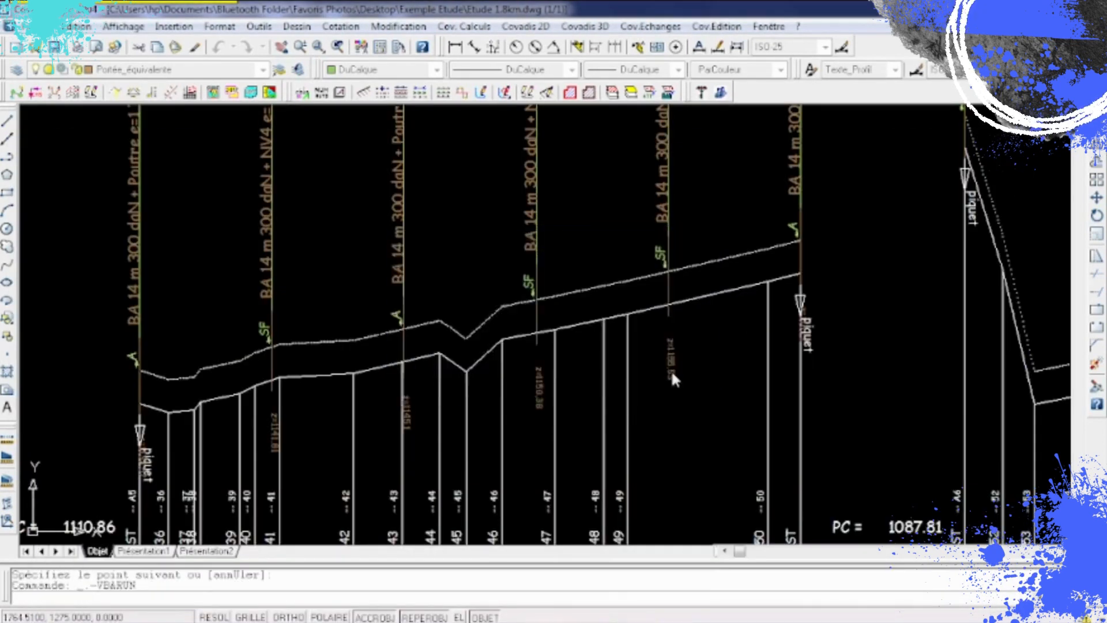
Start the PréHabillage for the A6 section with scale ratio 5, answering N to inserting supports as blocks with attributes.
left_click(438, 380)
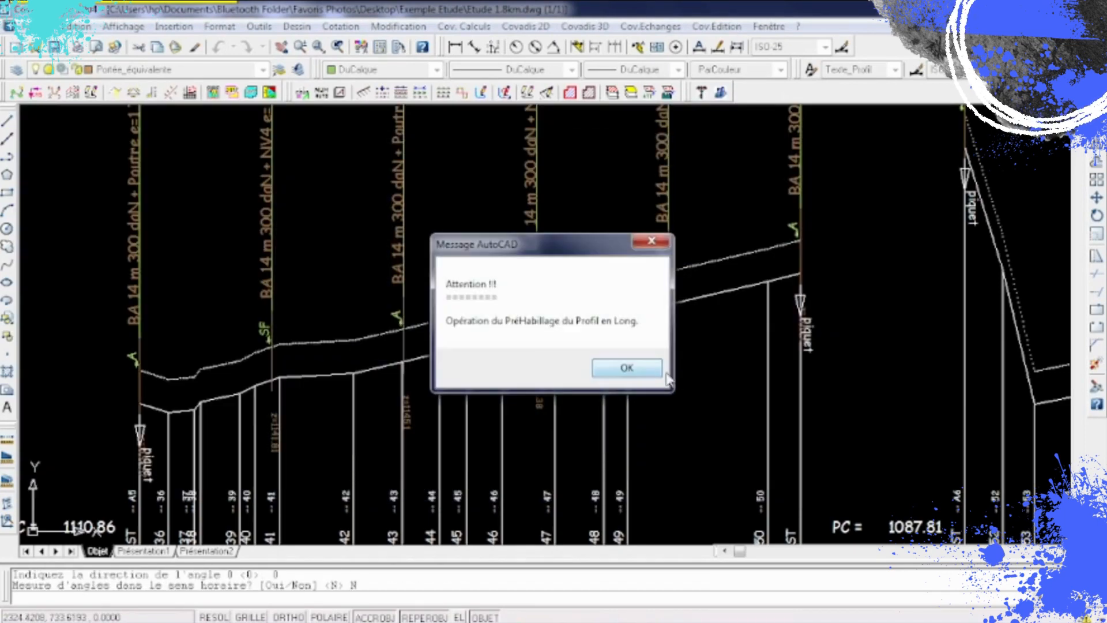
left_click(613, 372)
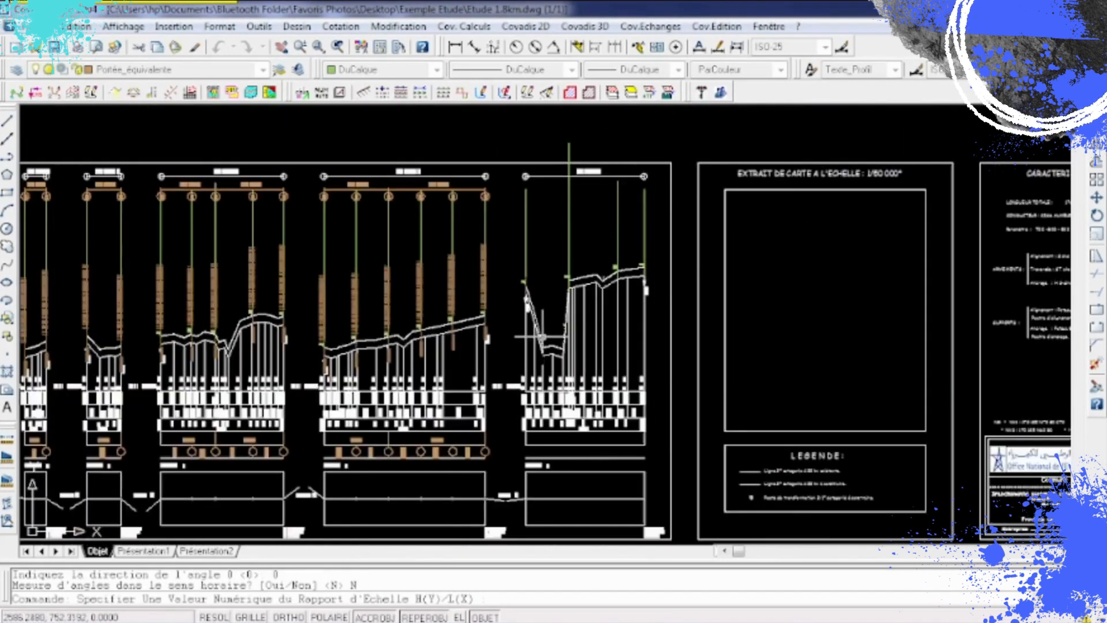
scroll(598, 316, "up", 3)
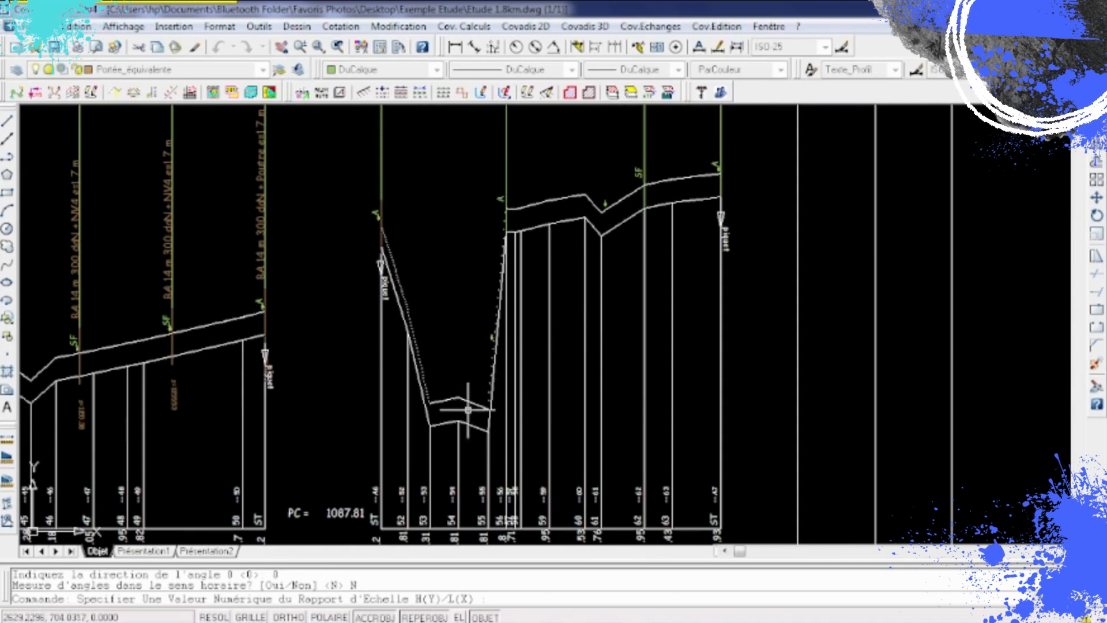
type("5")
key("Return")
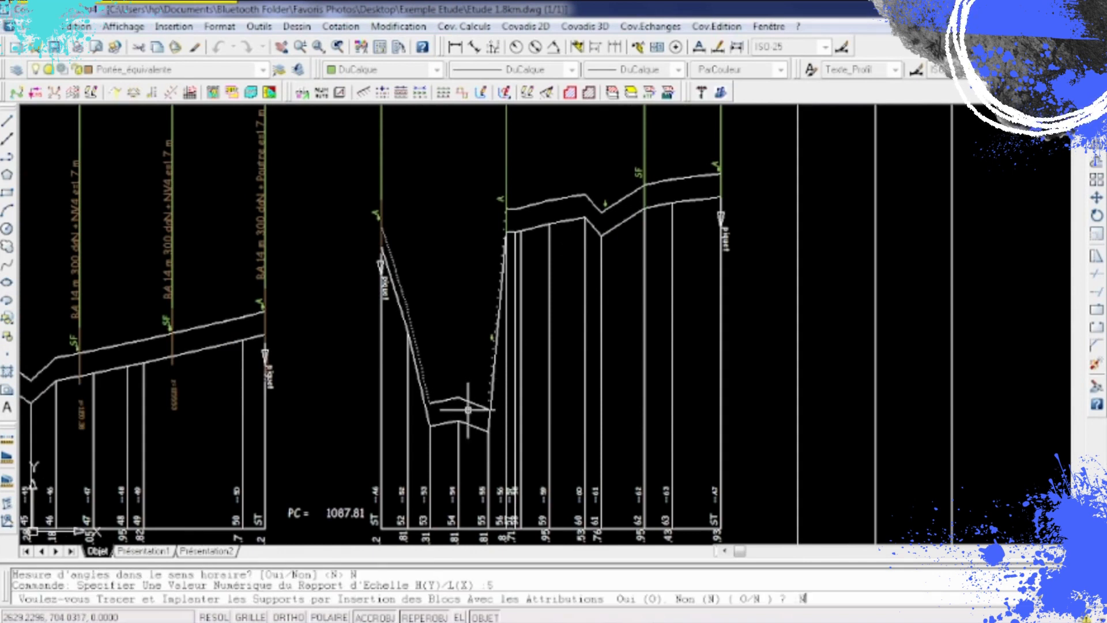
key("Return")
Delimit the profile section from A6 to A7 by its start and end points on the ground line.
left_click(381, 245)
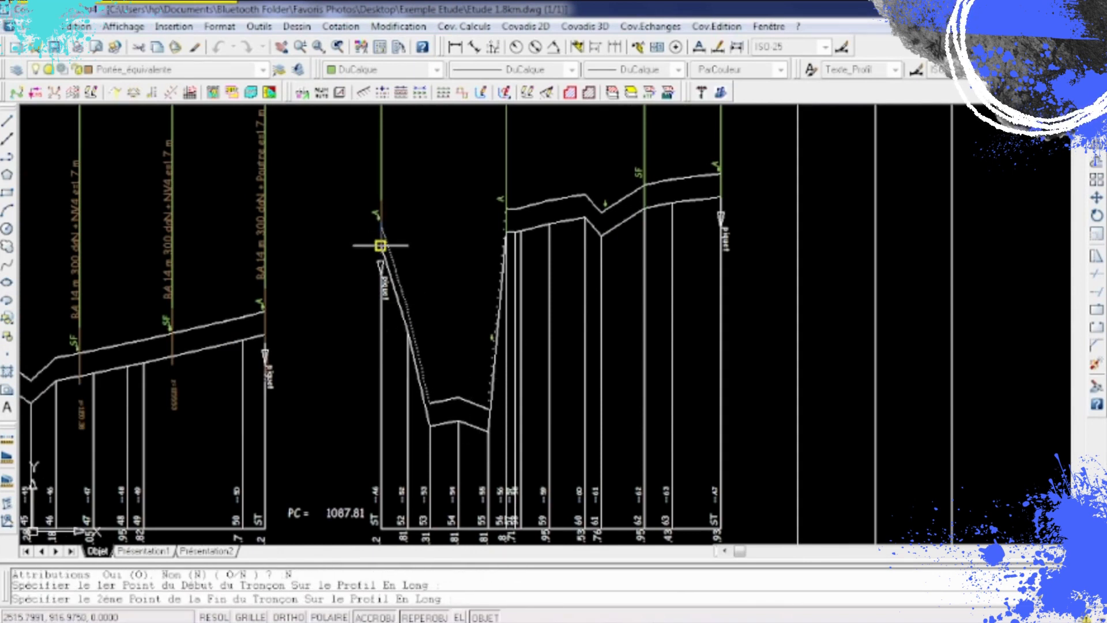
left_click(719, 196)
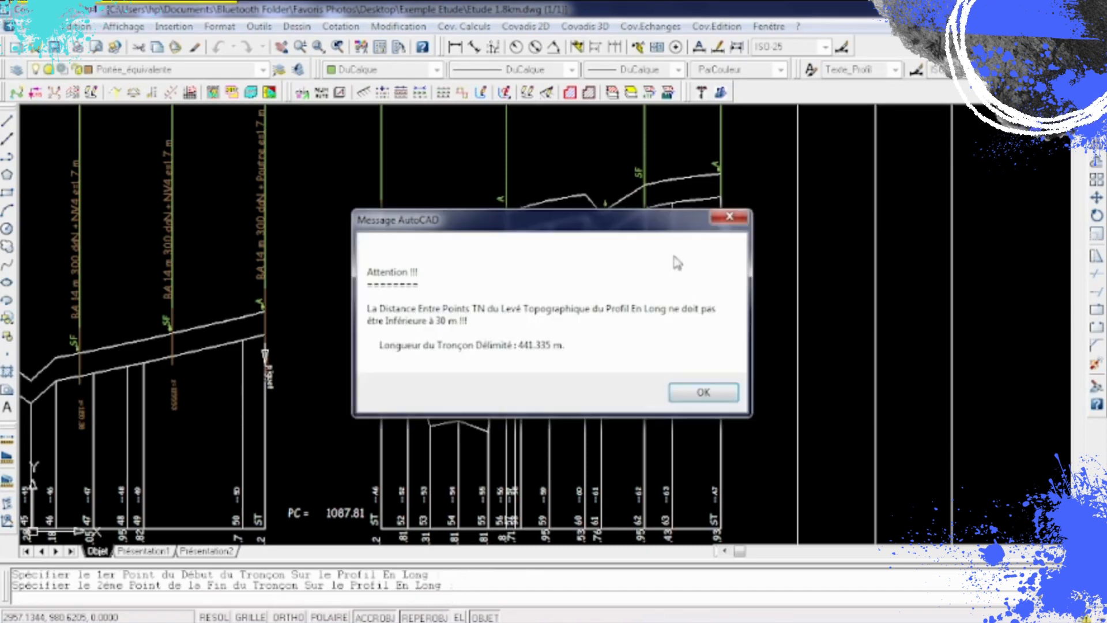
left_click(706, 400)
Place four supports on the A6–A7 ground line at the pre-distributed A, A, SF and A support lines.
left_click(381, 245)
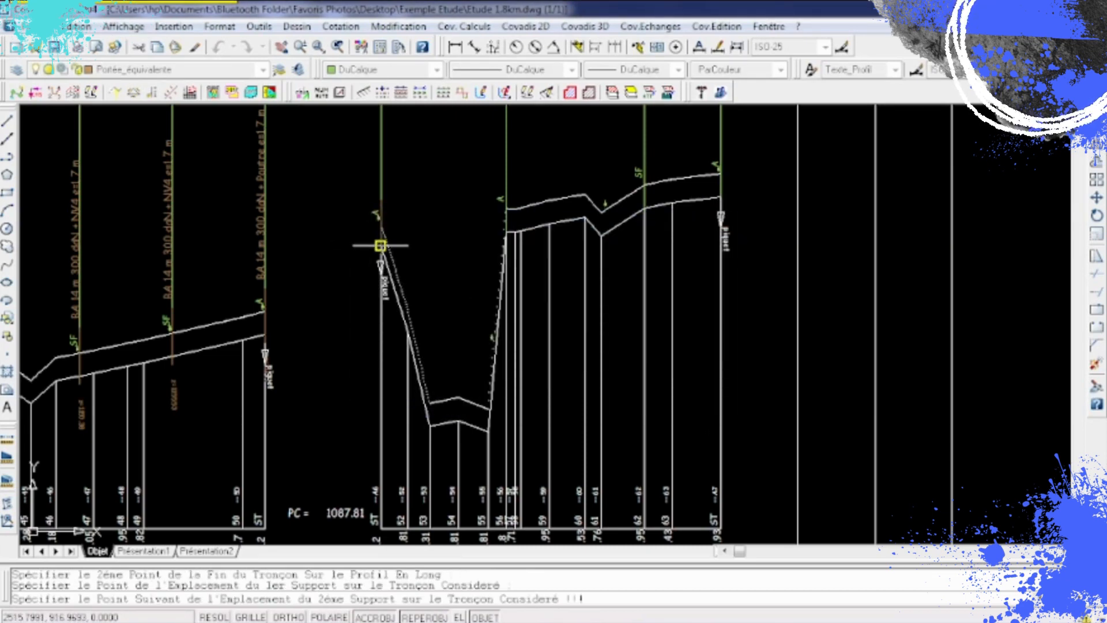
left_click(506, 232)
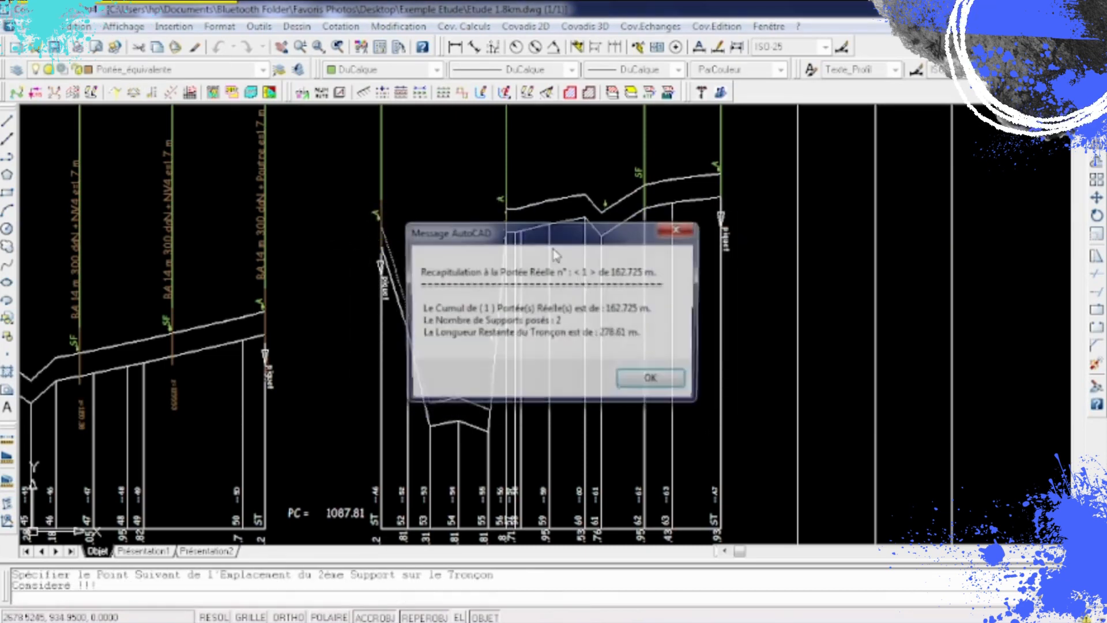
left_click(652, 383)
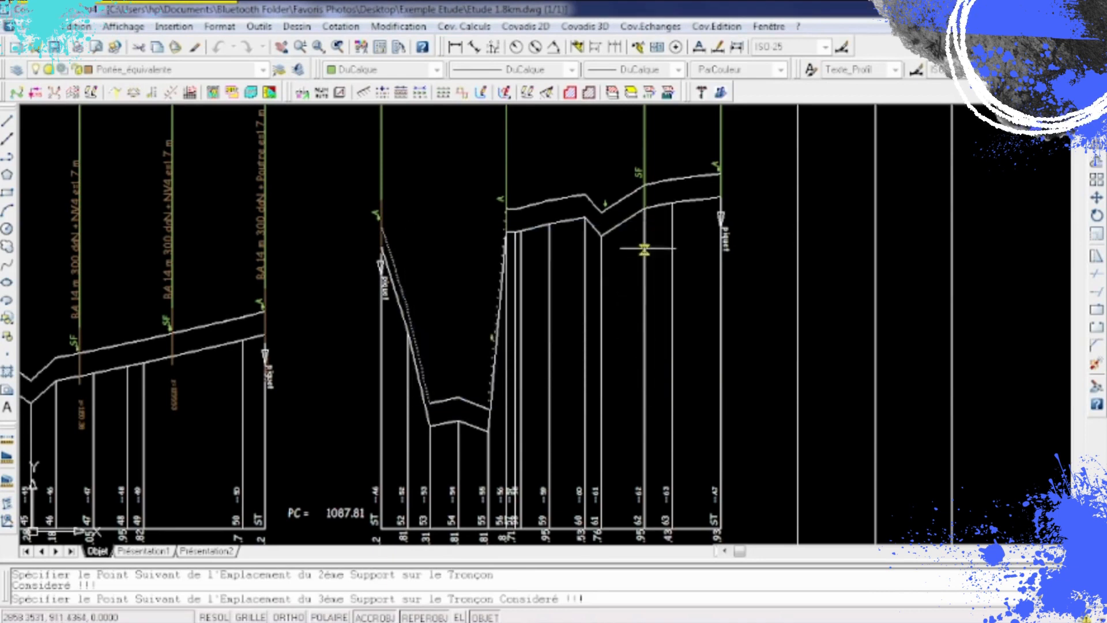
left_click(644, 209)
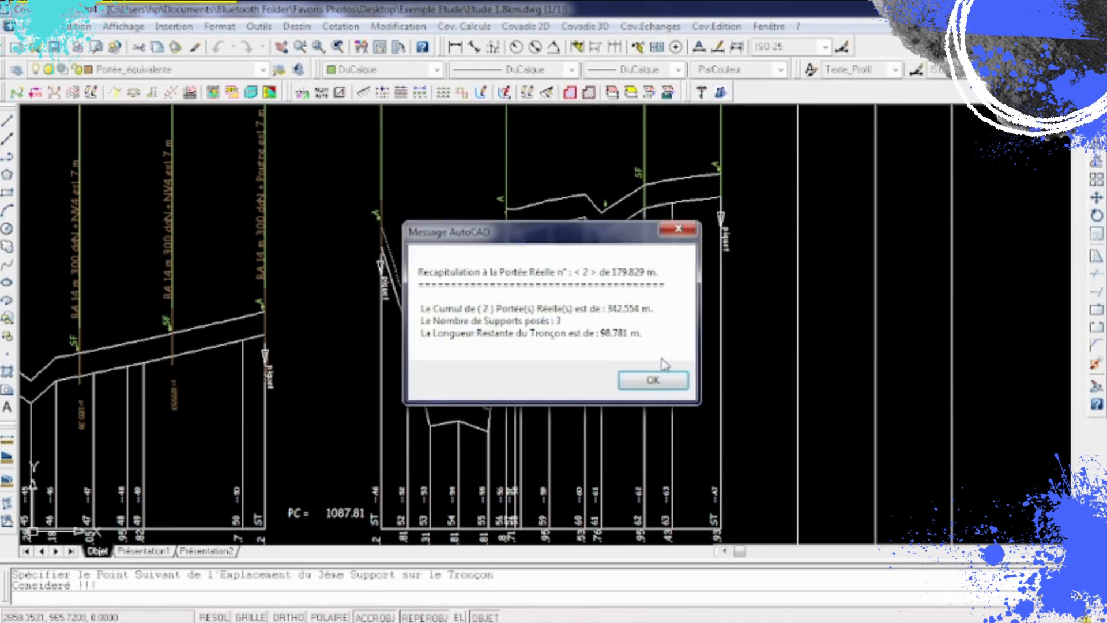
left_click(657, 390)
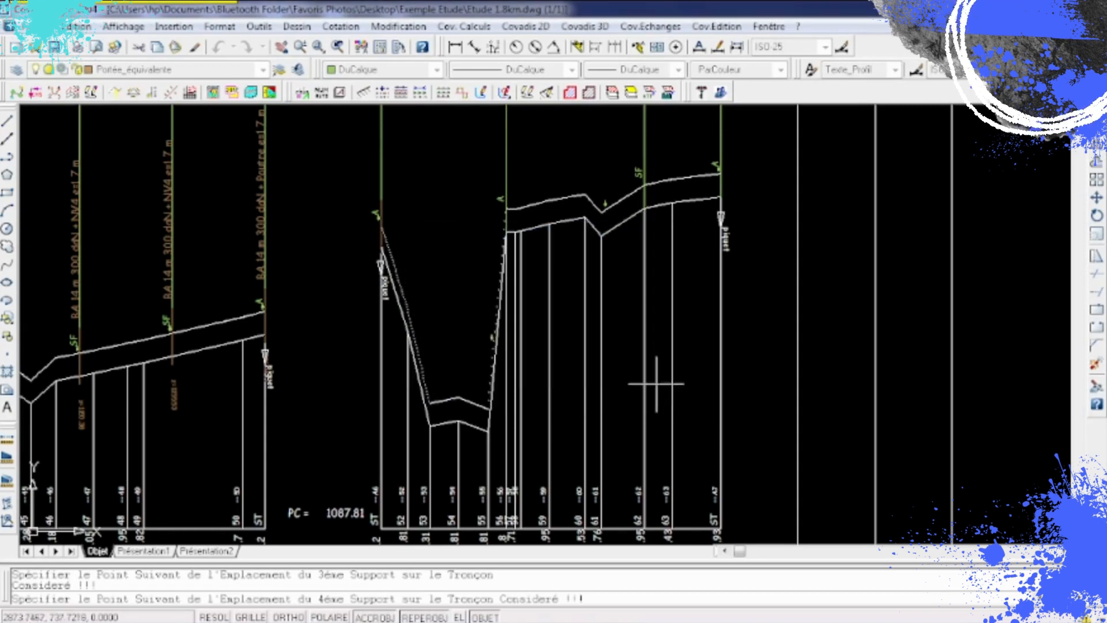
left_click(720, 196)
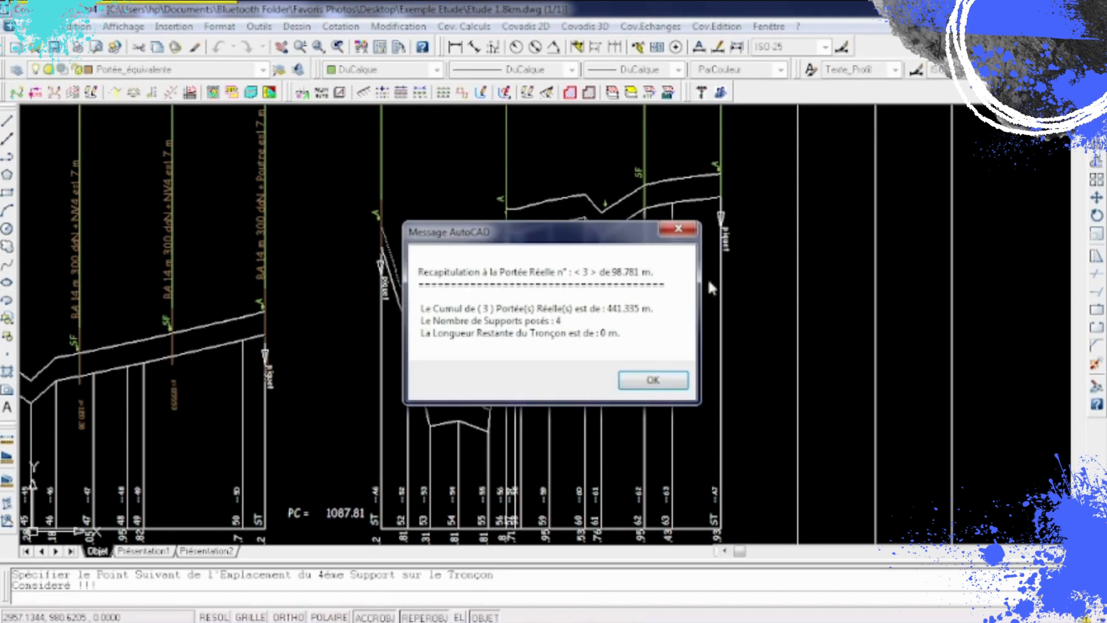
left_click(647, 381)
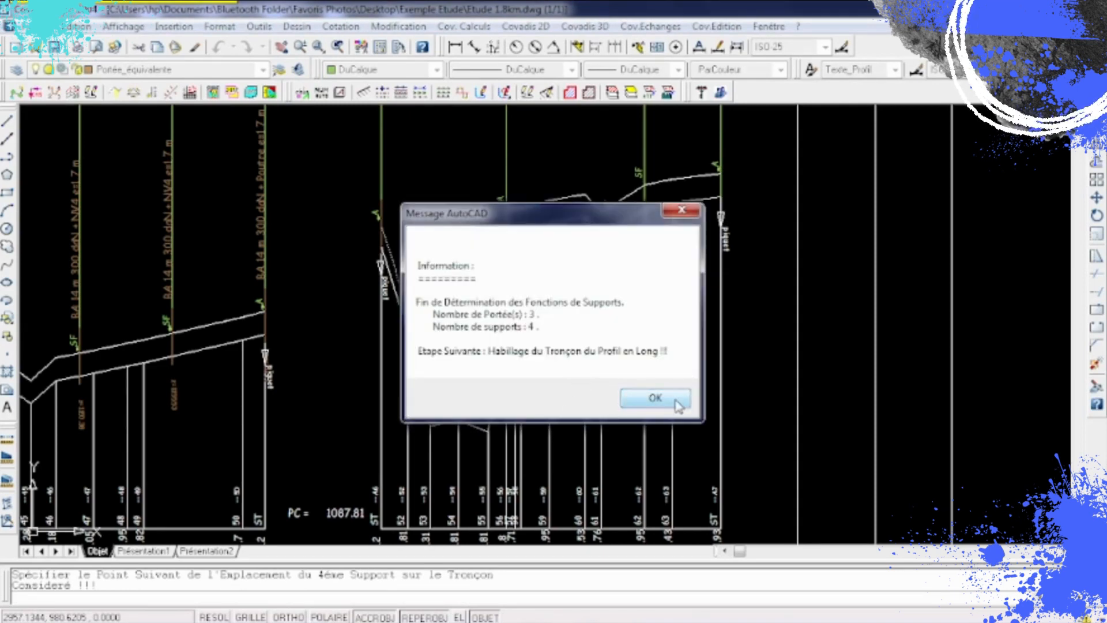
left_click(657, 398)
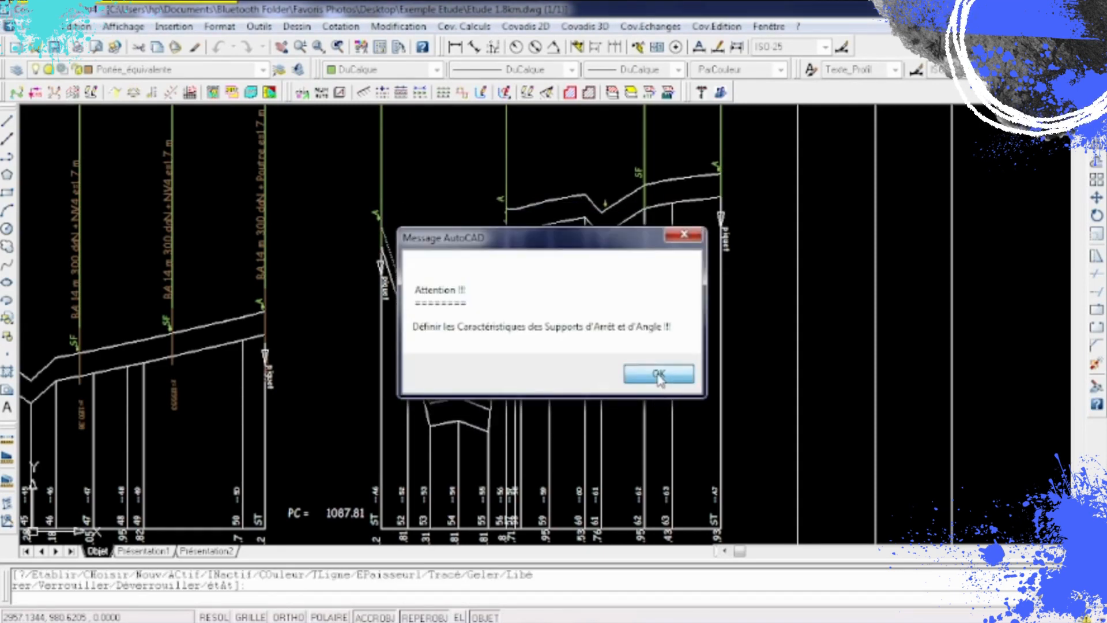
Define the A6–A7 section's stop and angle supports as BA, 14 m high, with effort 300.
left_click(659, 374)
type("BA ou 2BA ou PM ou 2PM :B")
key("Return")
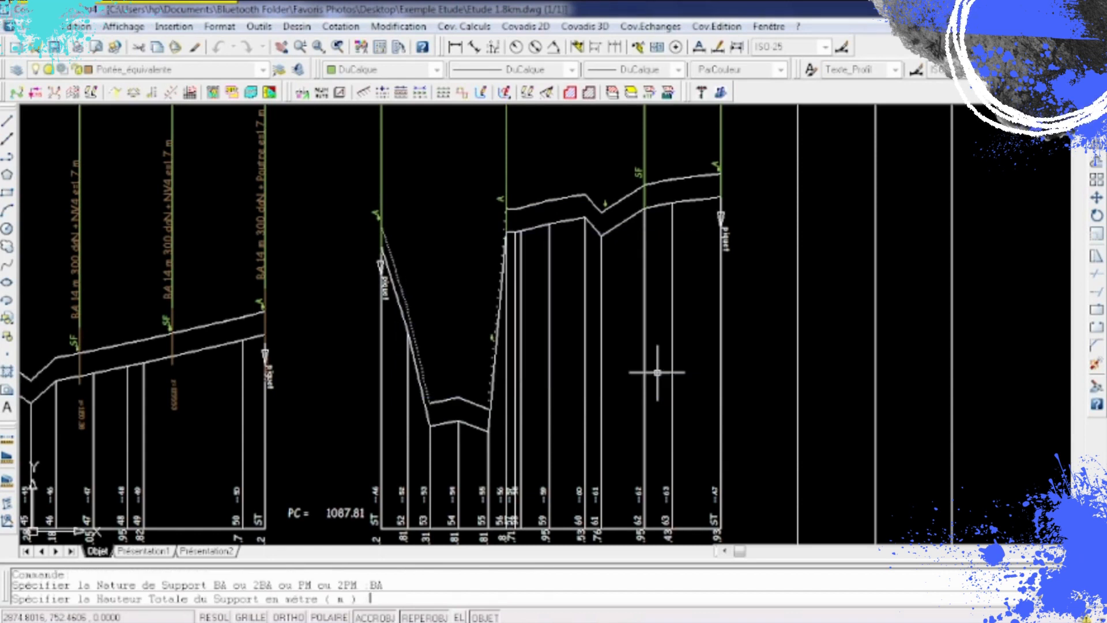
type("14")
key("Return")
type("300")
key("Return")
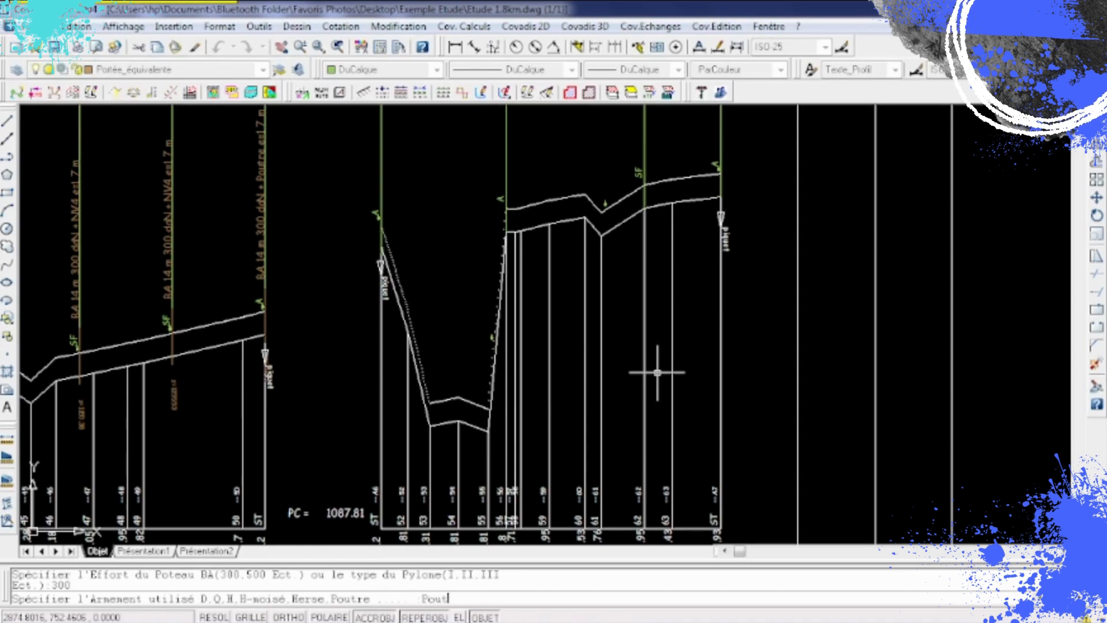
Give the A6–A7 stop and angle supports a Poutre crossarm, DA anchoring and 1.7 m phase spacing, with no complementary equipment.
key("Return")
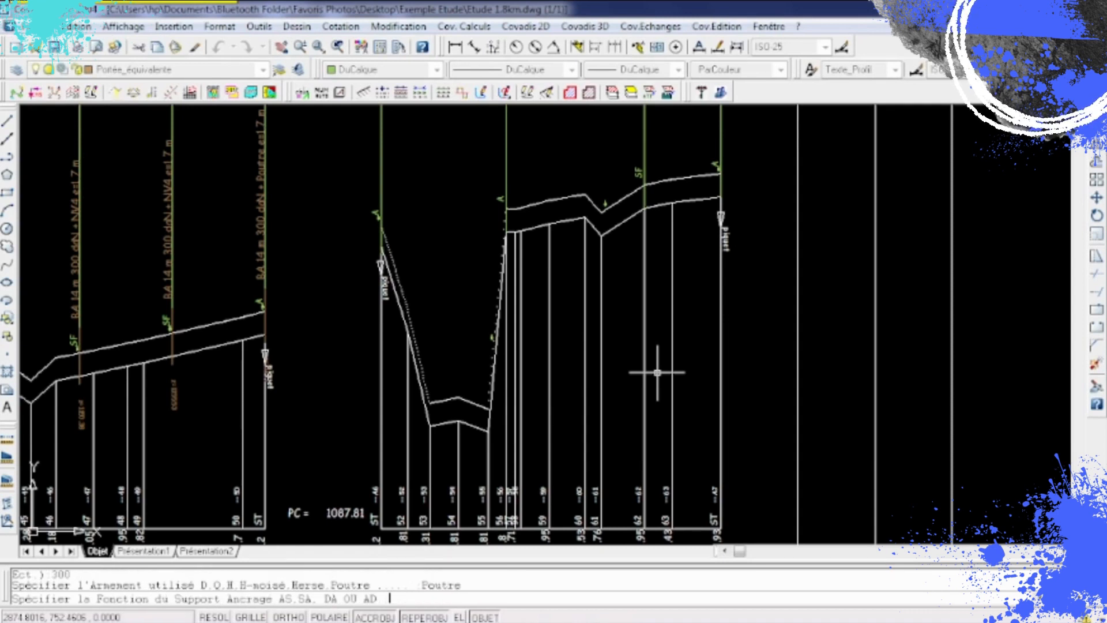
type("da")
key("Return")
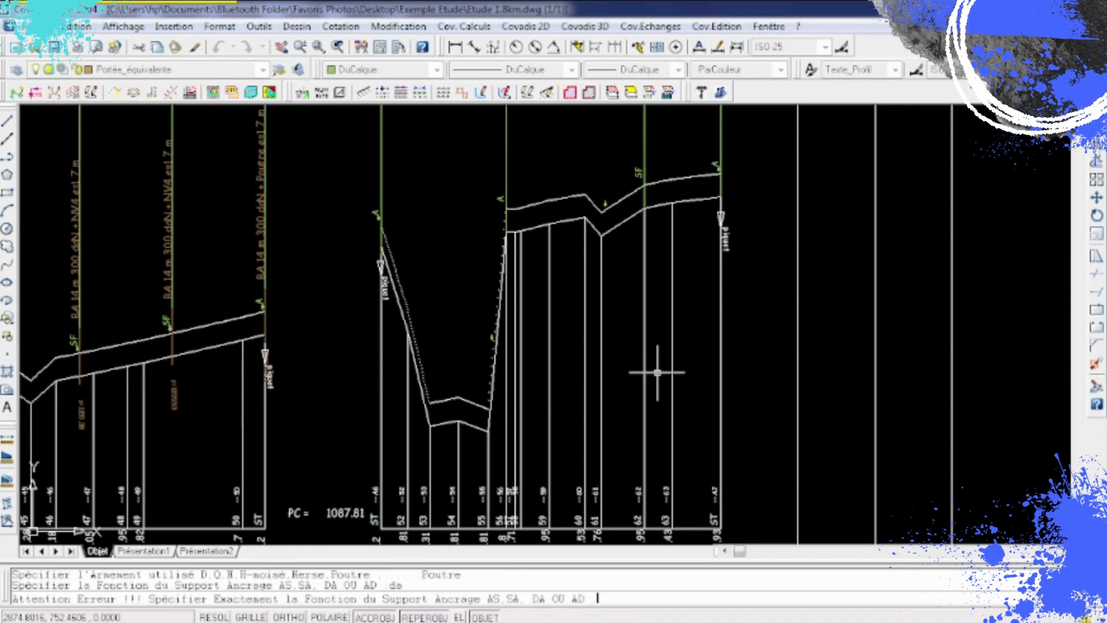
type("1.7")
key("Return")
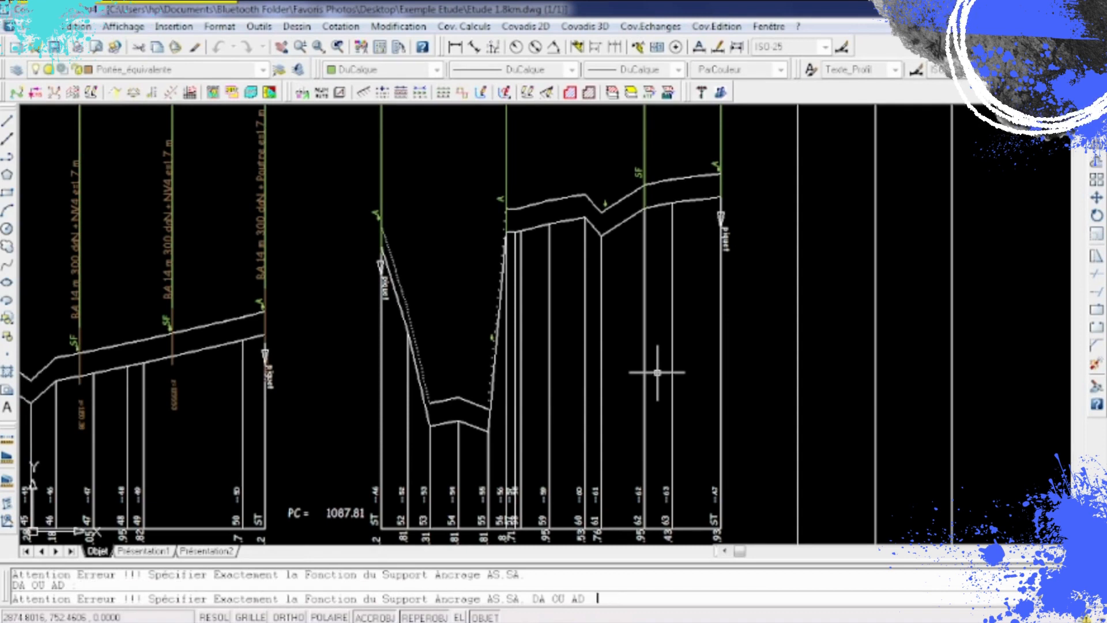
type("da")
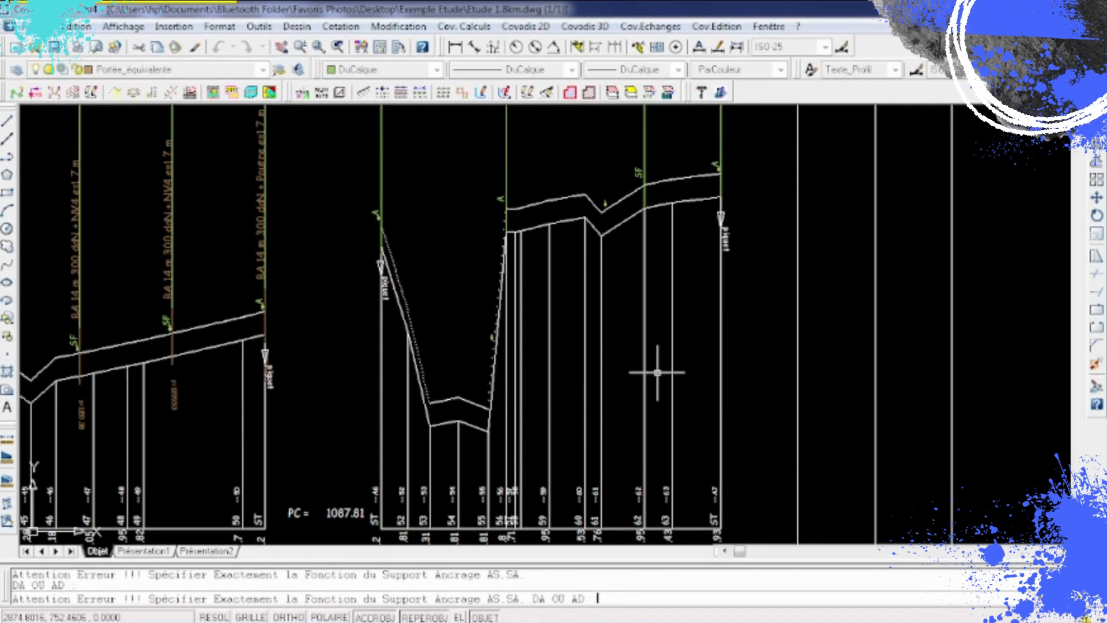
key("Return")
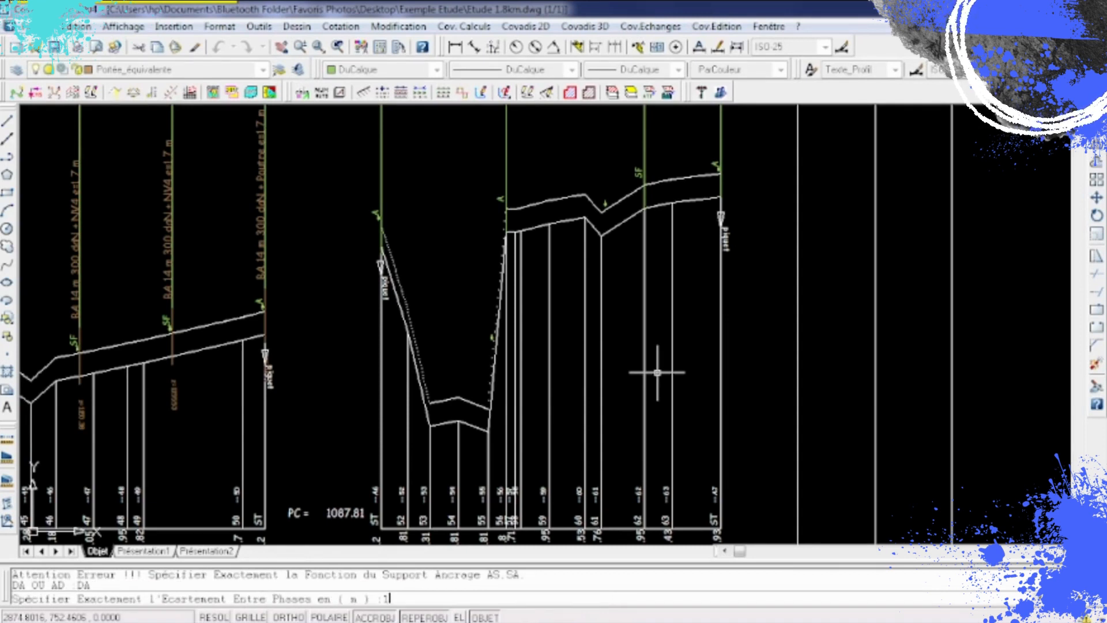
key("Return")
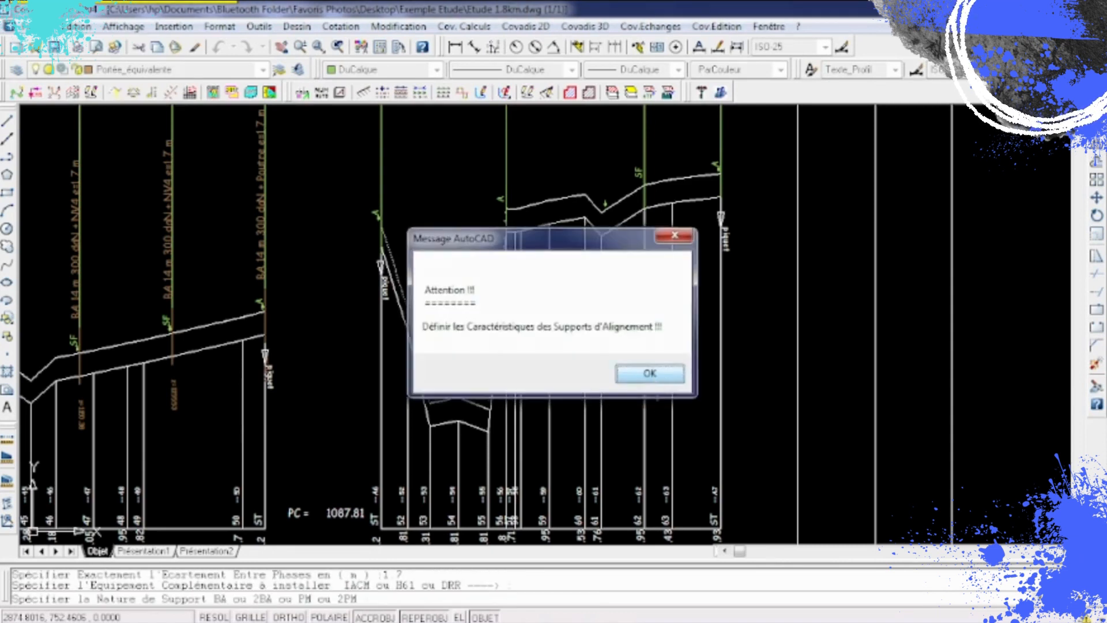
Define the A6–A7 section's alignment supports as BA, 14 m high, with effort 300.
left_click(657, 372)
type("BA")
key("Return")
type("14")
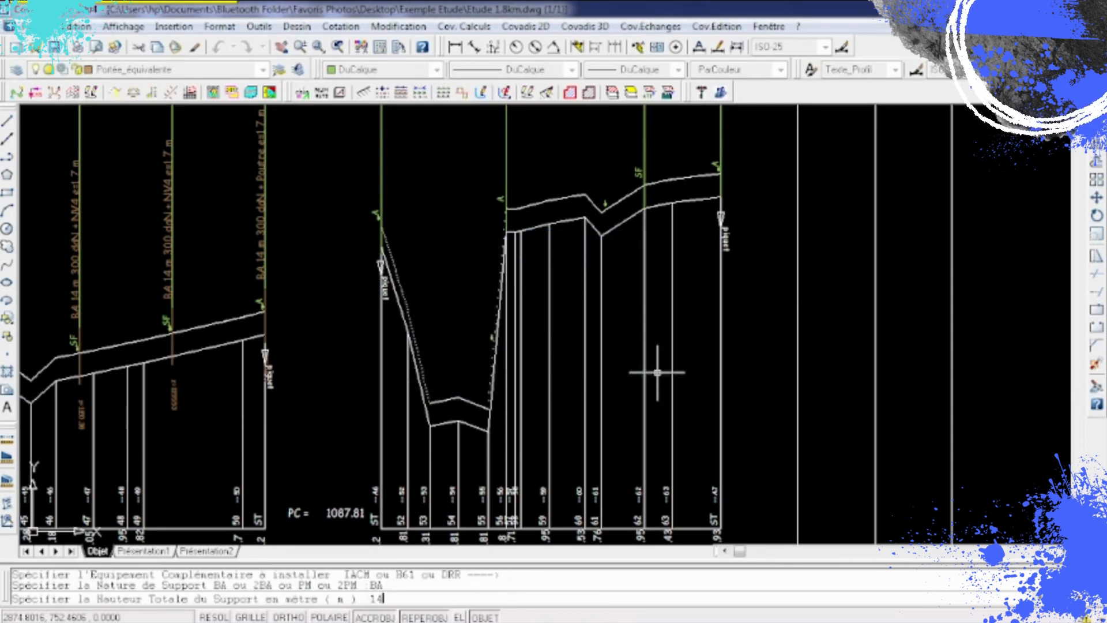
key("Return")
type("300")
key("Return")
Give the A6–A7 alignment supports an NV4 crossarm and complete the section's pre-dressing with its equivalent spans.
type("NV1.NV2.NV3.NV4.Poutre ..... N")
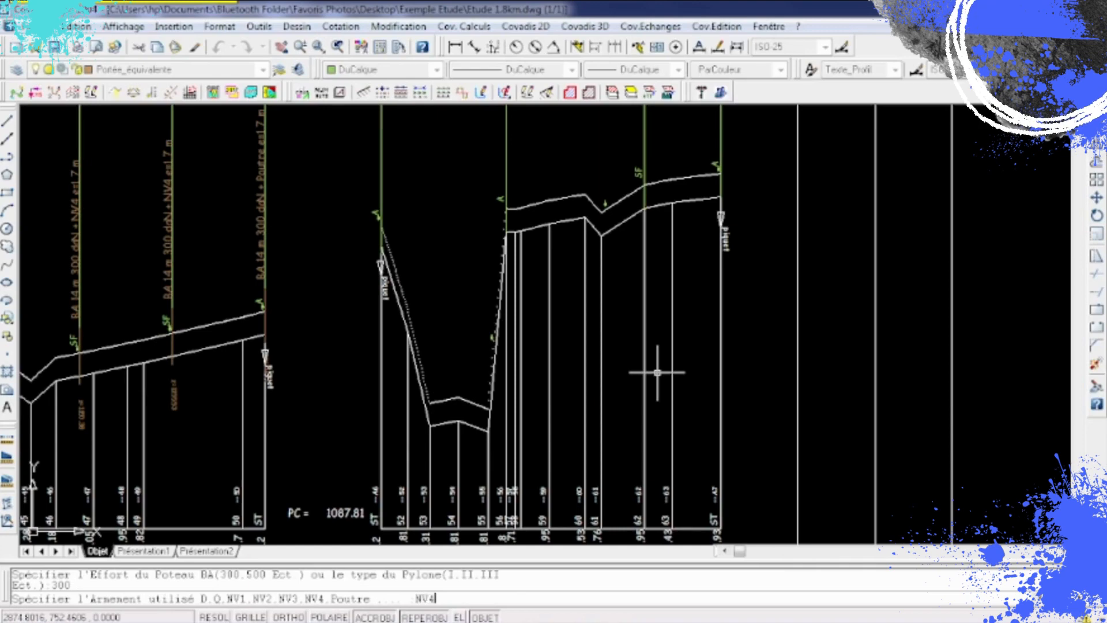
type("V4")
key("Return")
key("Return")
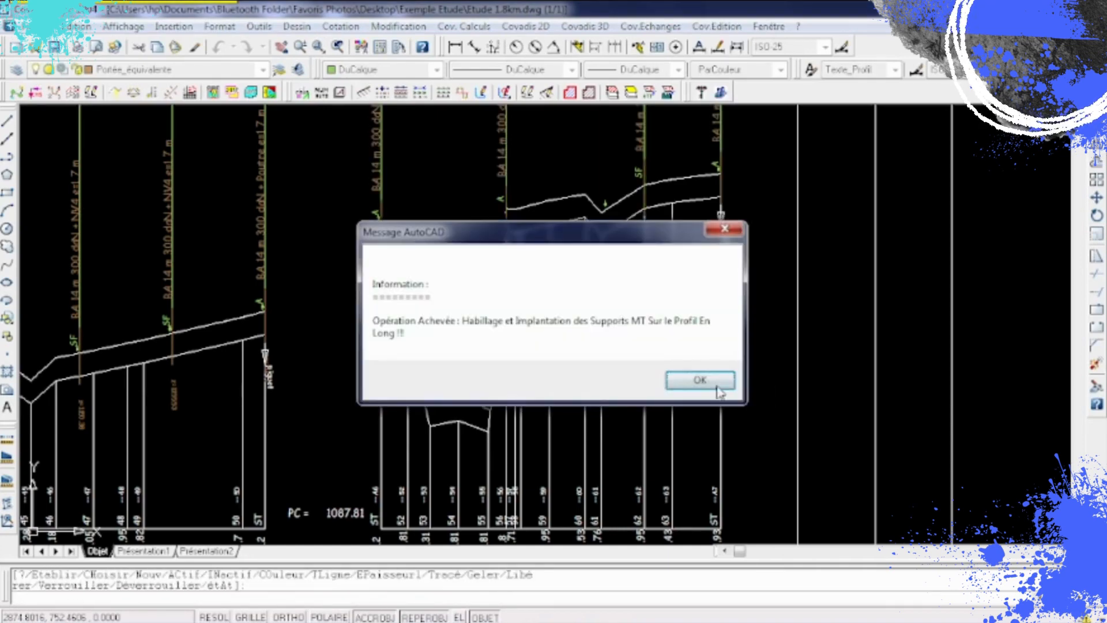
left_click(710, 385)
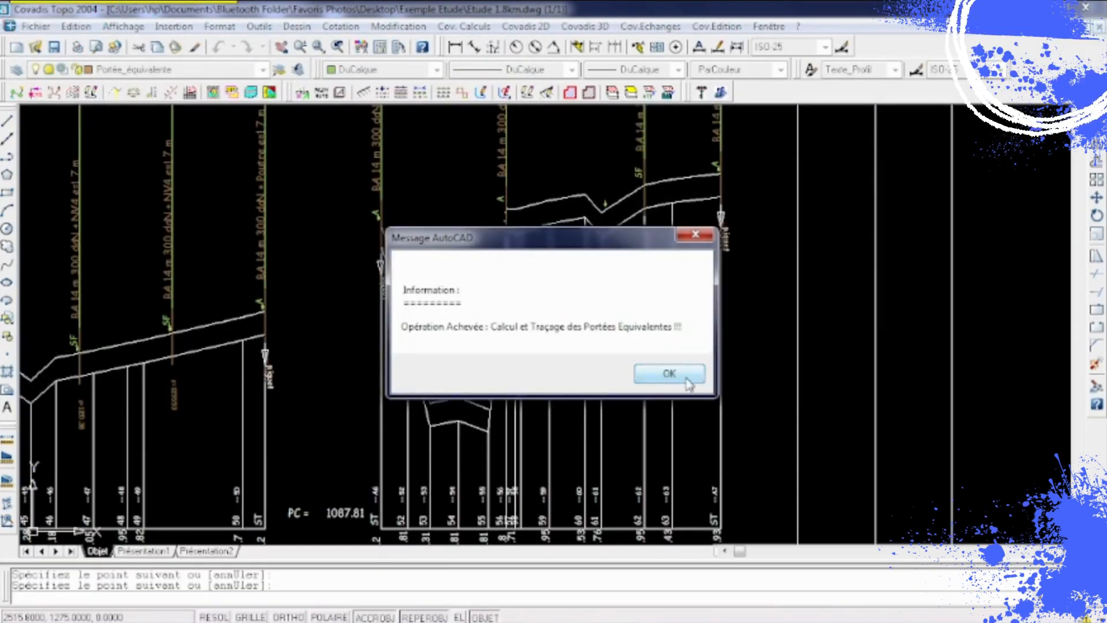
left_click(669, 374)
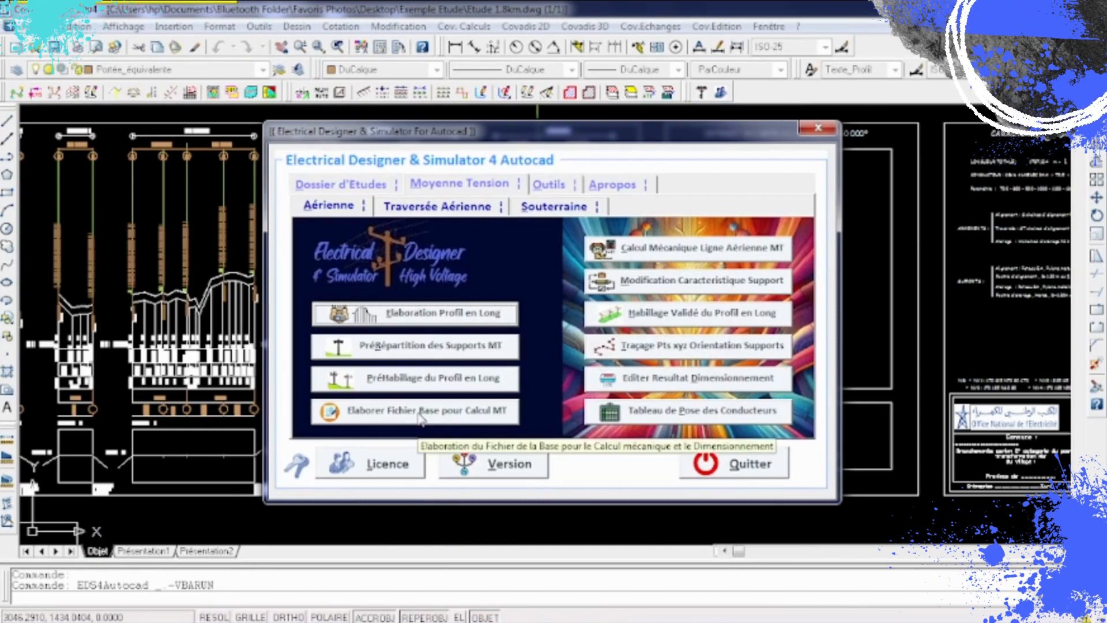
Launch the elaboration of the base file for the MT calculation and go to the latest records in camelSav.
left_click(420, 410)
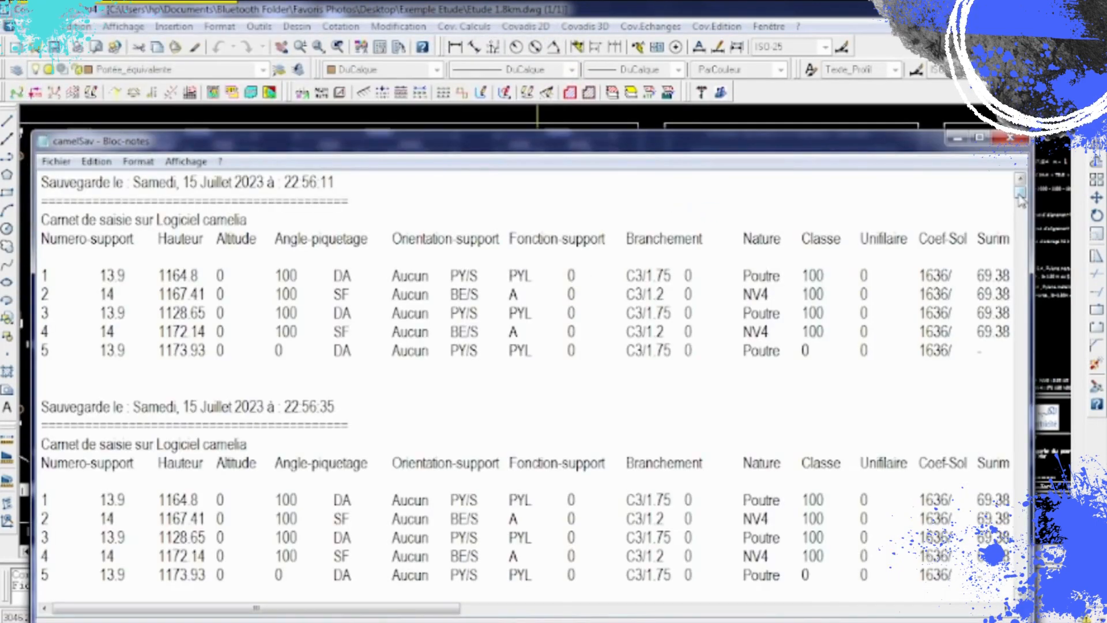
left_click_drag(1020, 196, 1006, 594)
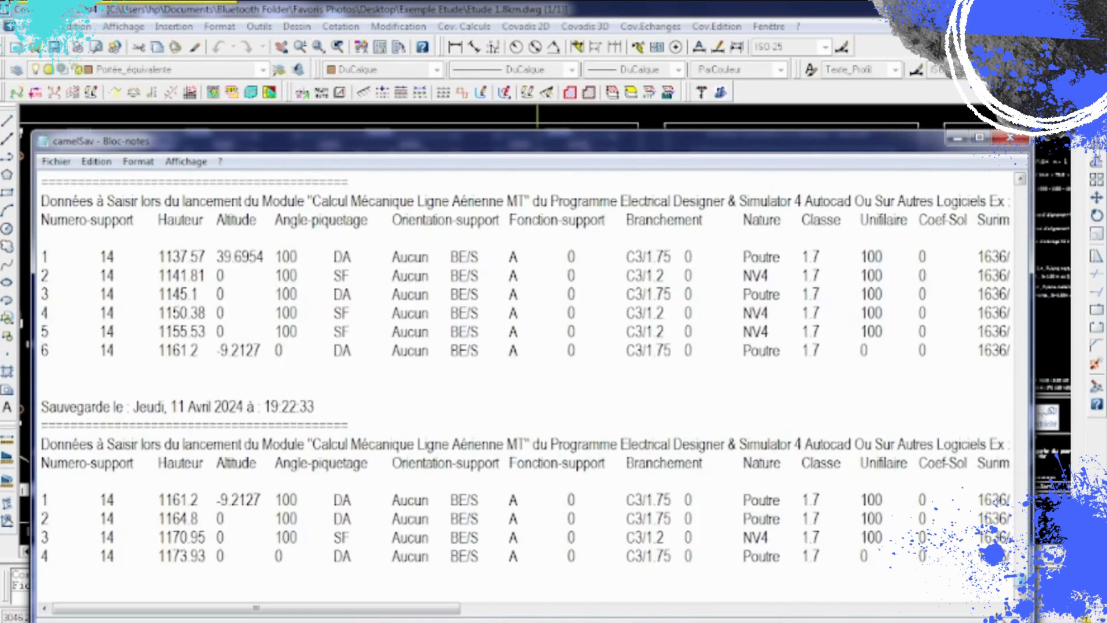
left_click_drag(40, 577, 41, 463)
left_click(42, 580)
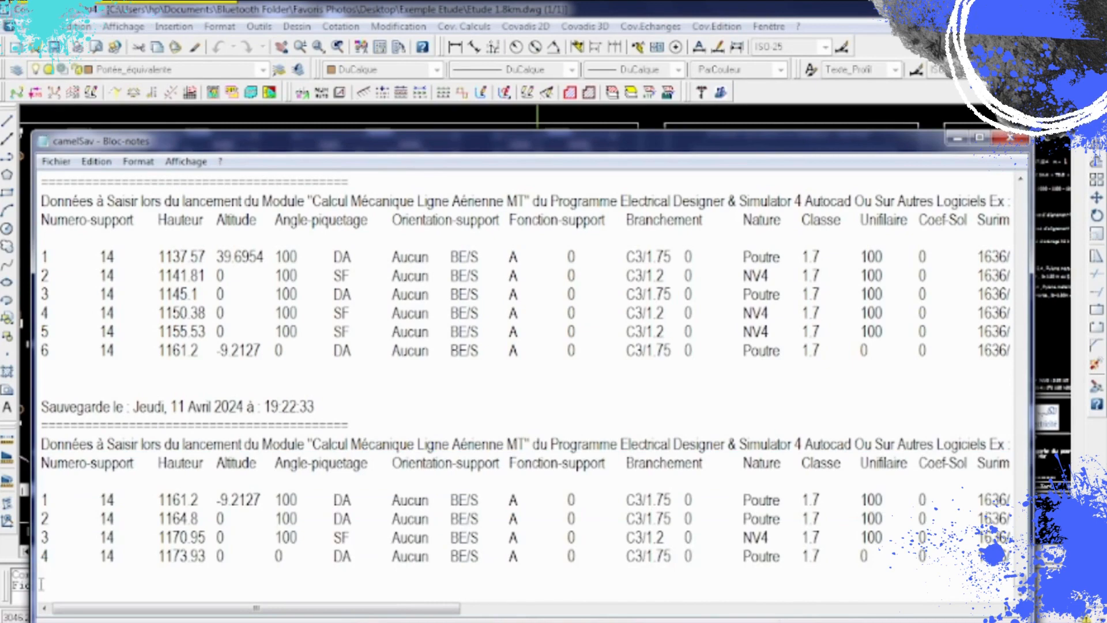
Copy the 11 Avril 2024 records from 19:18:47 through 19:22:33 in camelSav and close the file.
left_click_drag(41, 583, 35, 240)
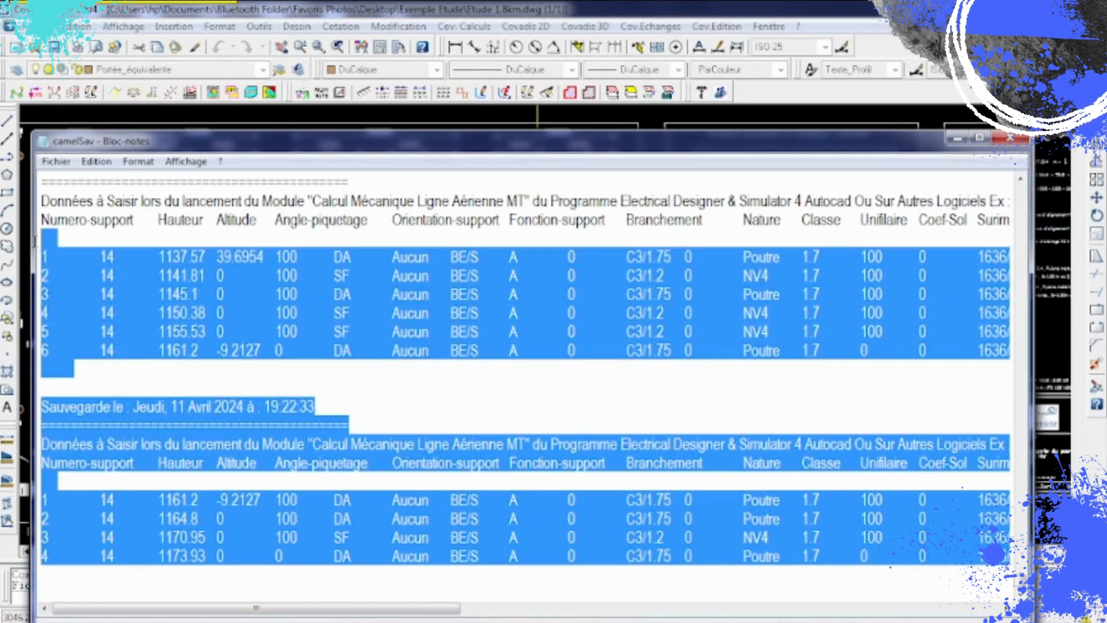
scroll(97, 262, "up", 6)
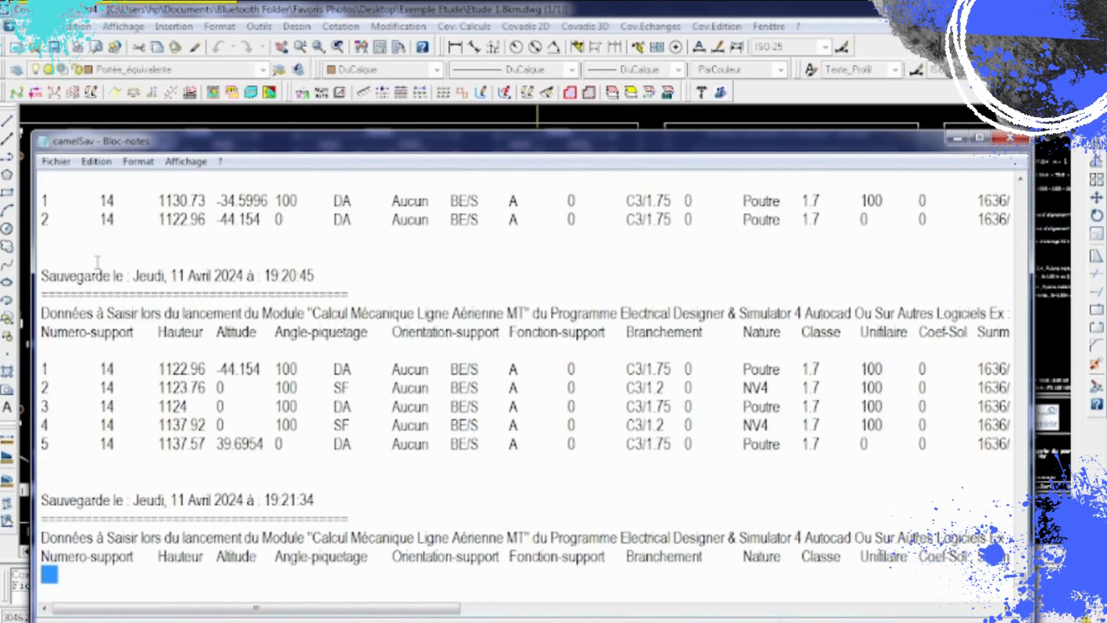
left_click(44, 271, "shift")
scroll(43, 271, "up", 7)
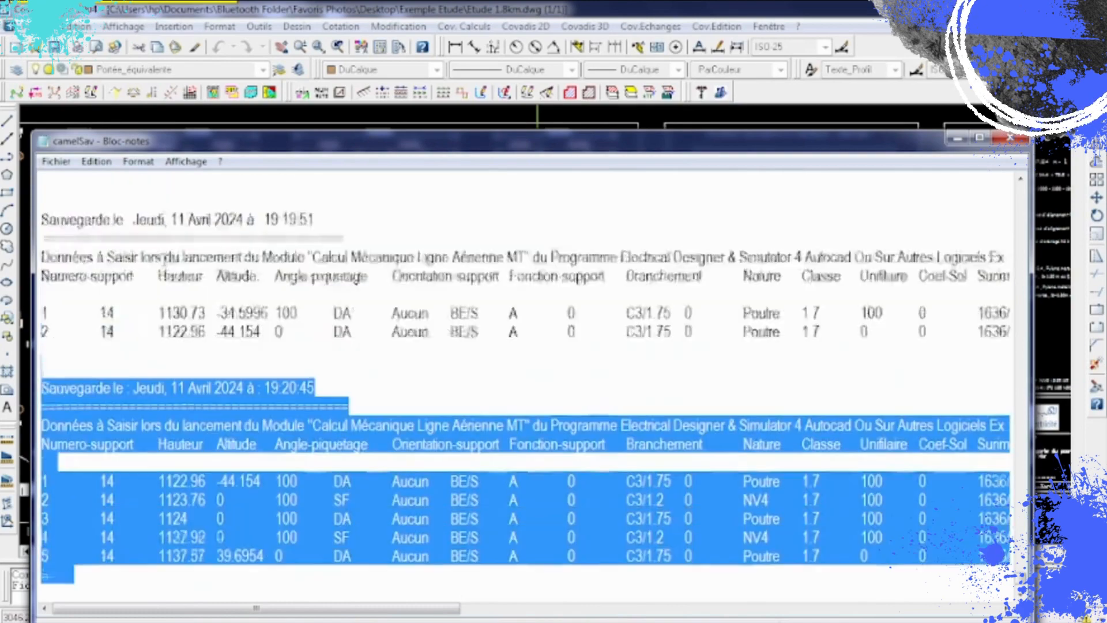
scroll(162, 258, "up", 1)
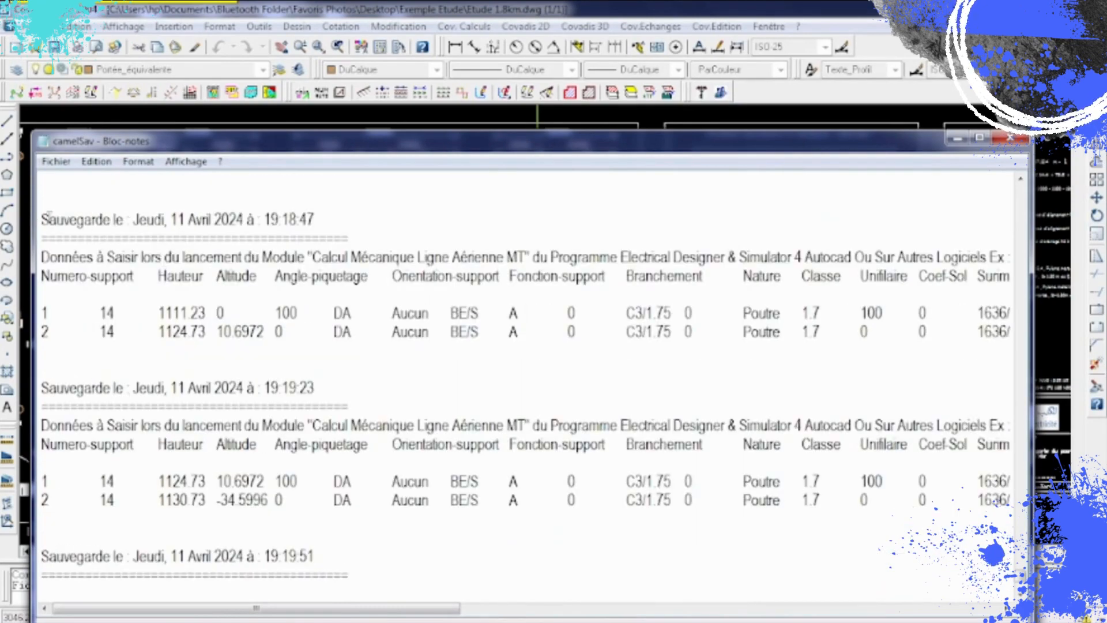
left_click(44, 217, "shift")
scroll(44, 217, "up", 2)
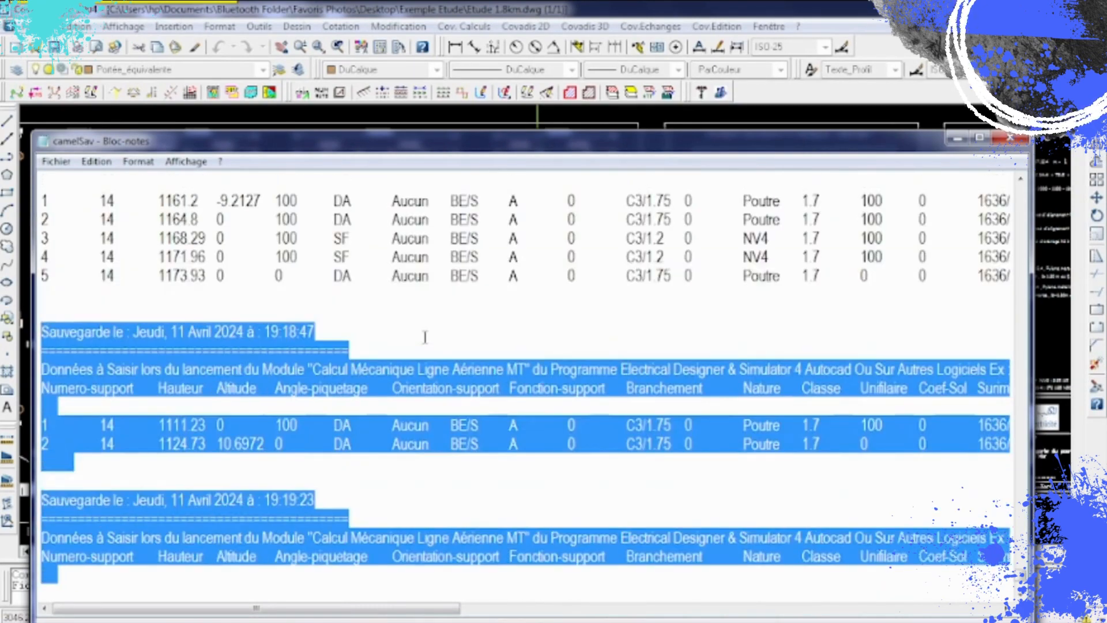
scroll(425, 336, "down", 3)
right_click(312, 270)
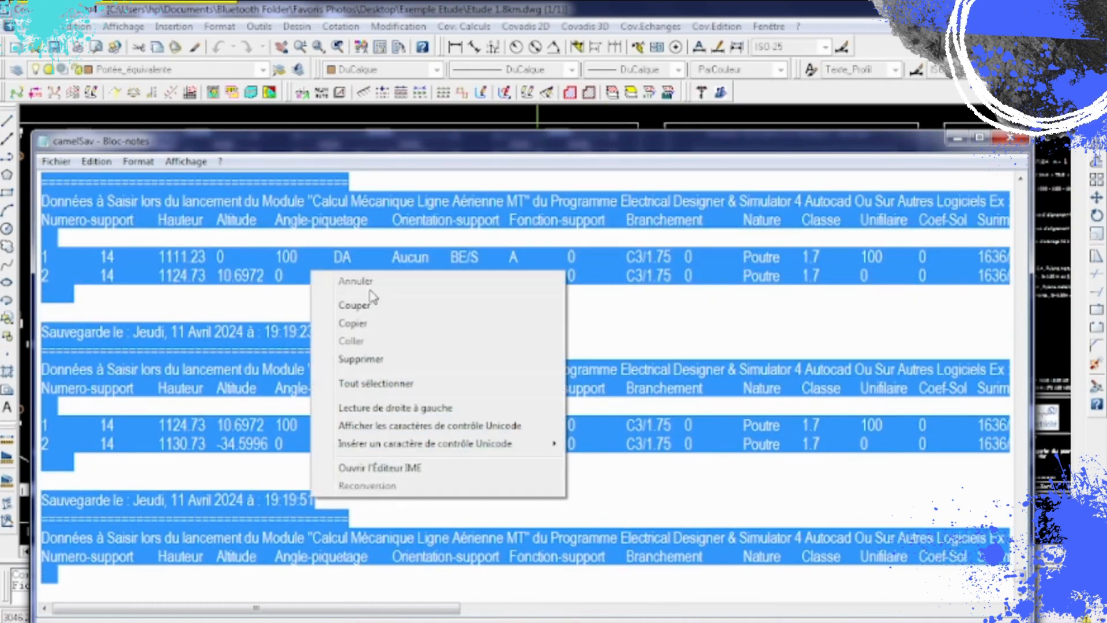
left_click(375, 326)
left_click(1012, 143)
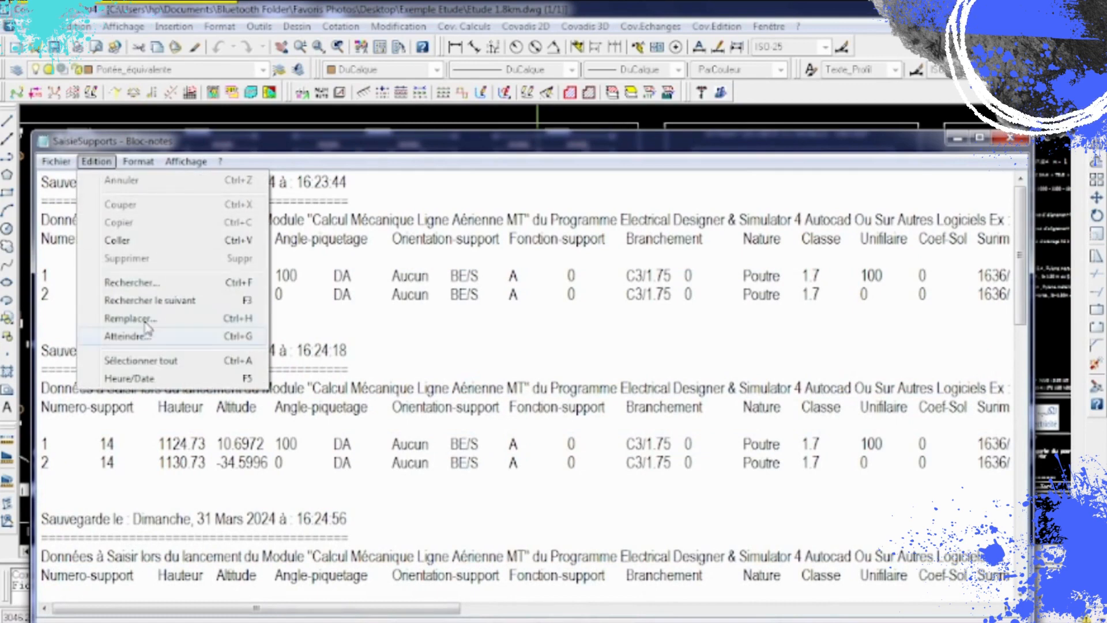
Replace the entire content of SaisieSupports with the copied support records, then close and save the file.
left_click(151, 361)
key("Delete")
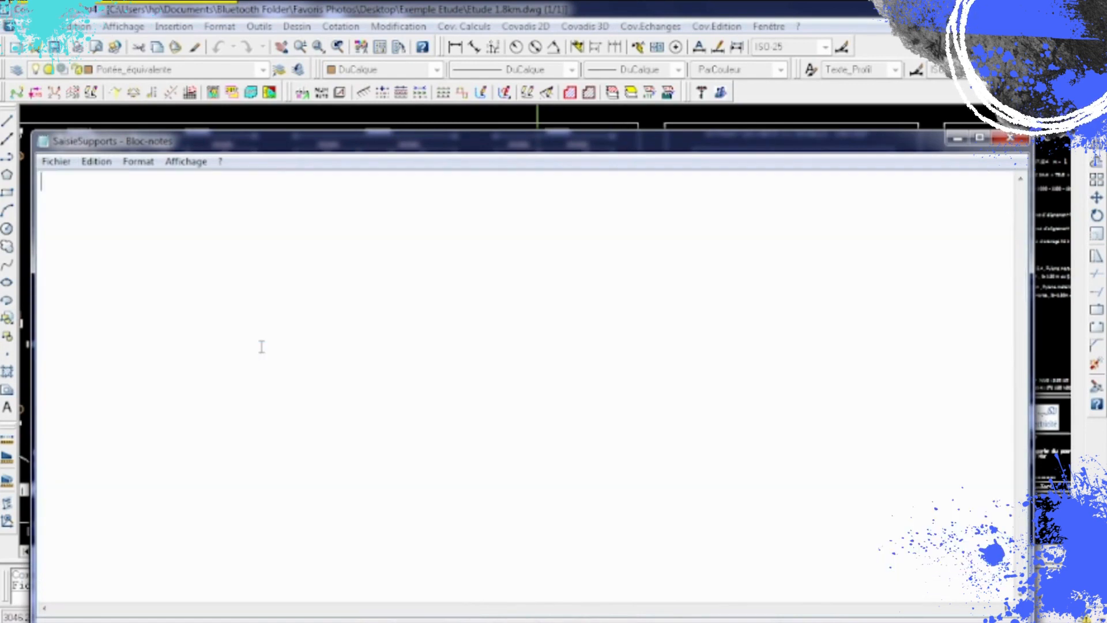
key("ctrl+v")
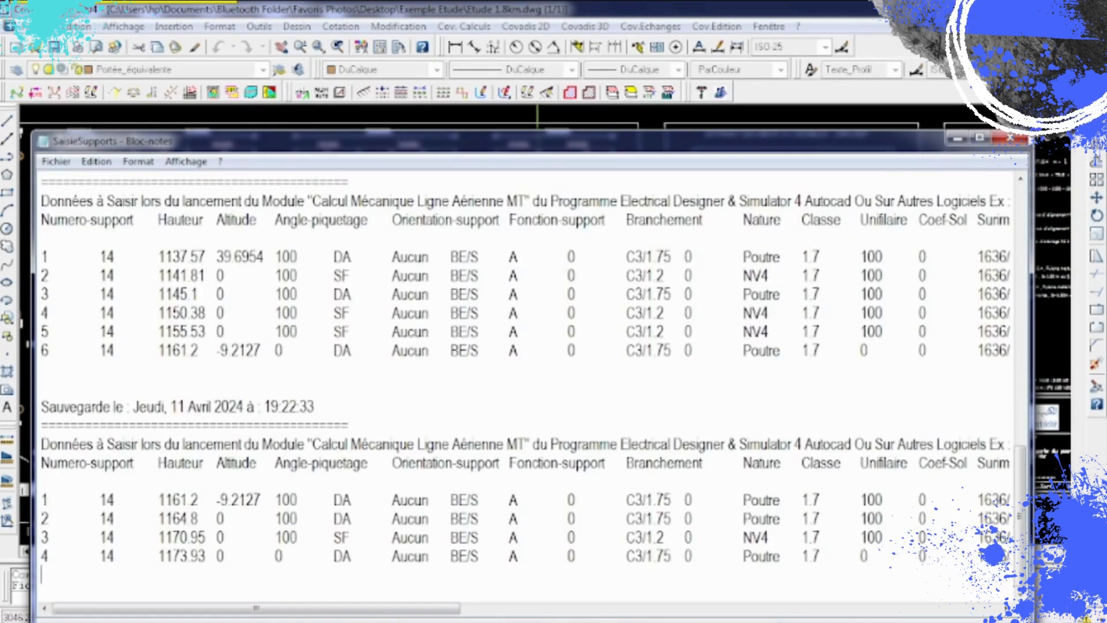
left_click(1016, 140)
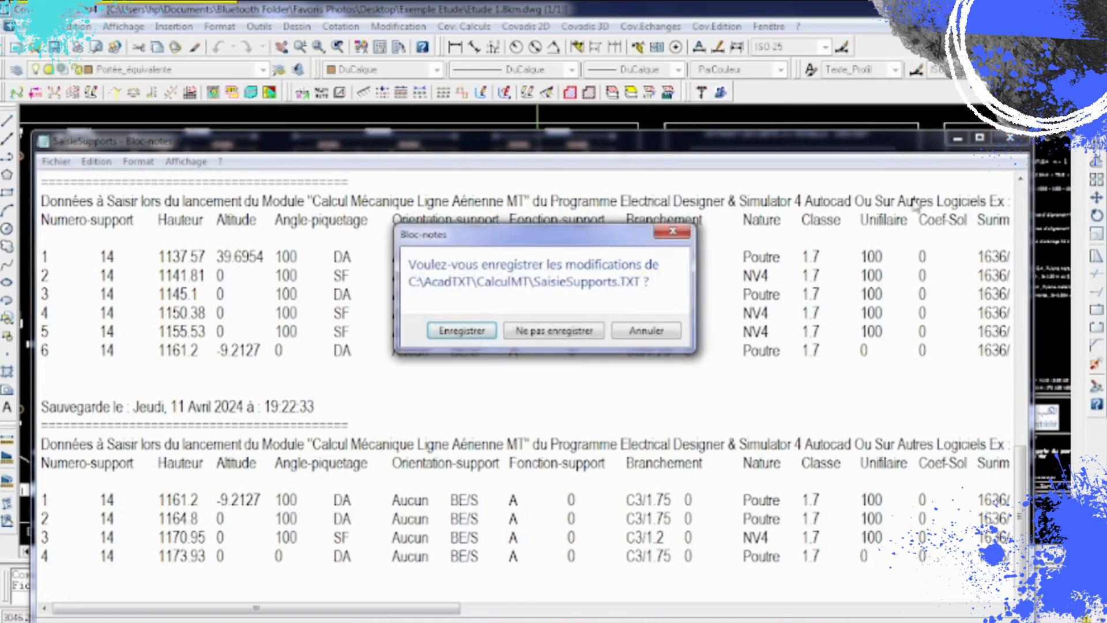
left_click(459, 336)
Check the Conformité report for non-conformities, then examine support 14's row and its span in CalmecaMT.
left_click(704, 417)
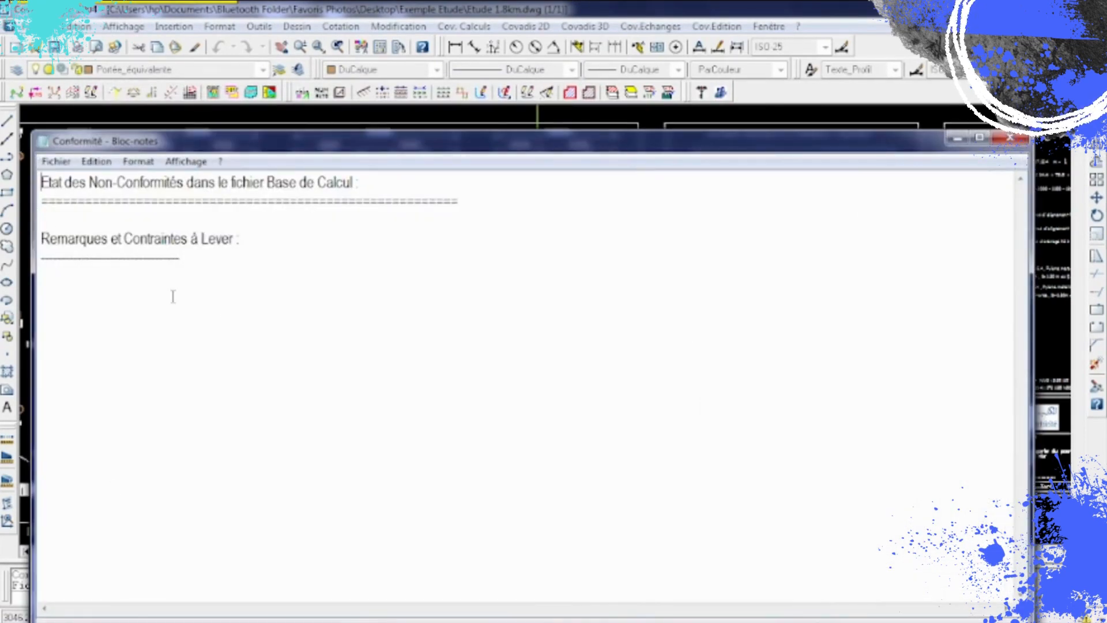
left_click(1018, 141)
left_click_drag(702, 150, 741, 59)
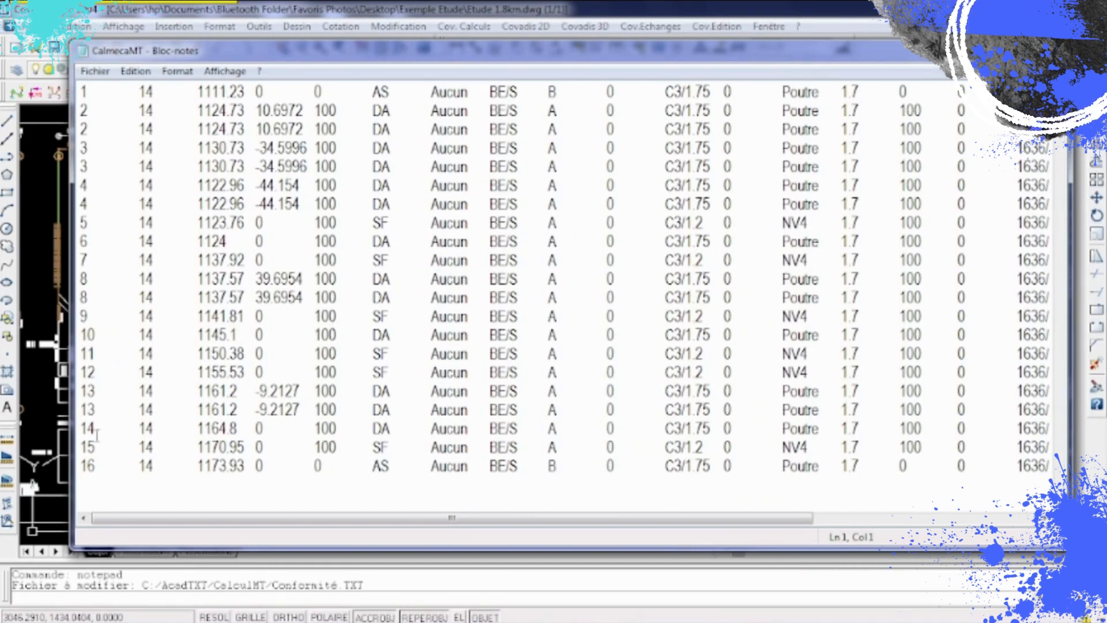
left_click_drag(83, 427, 1038, 429)
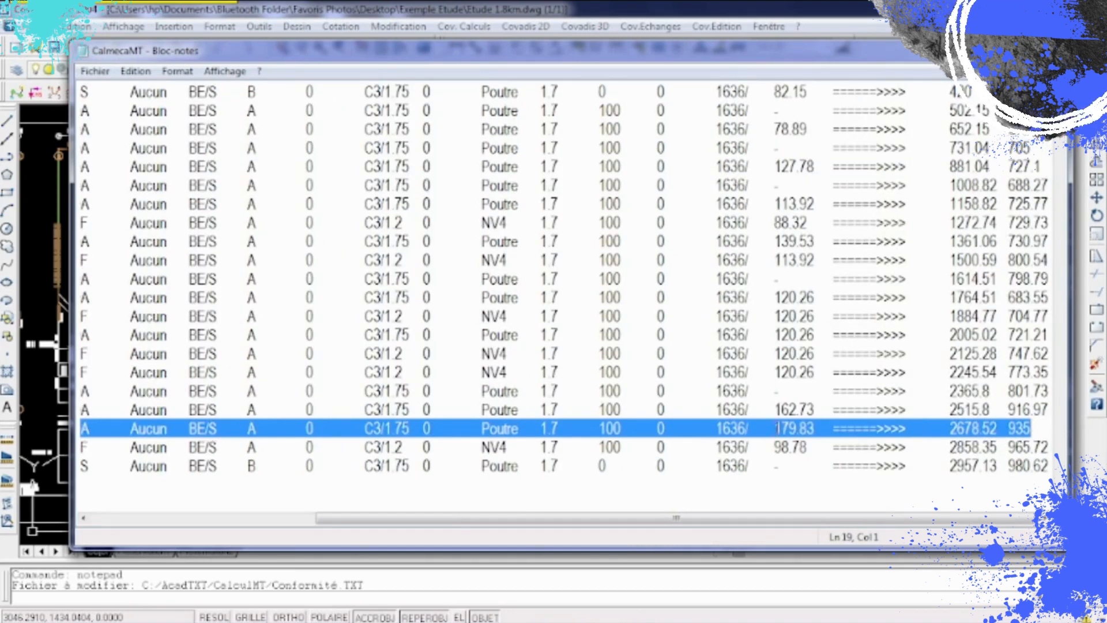
left_click_drag(774, 427, 26, 427)
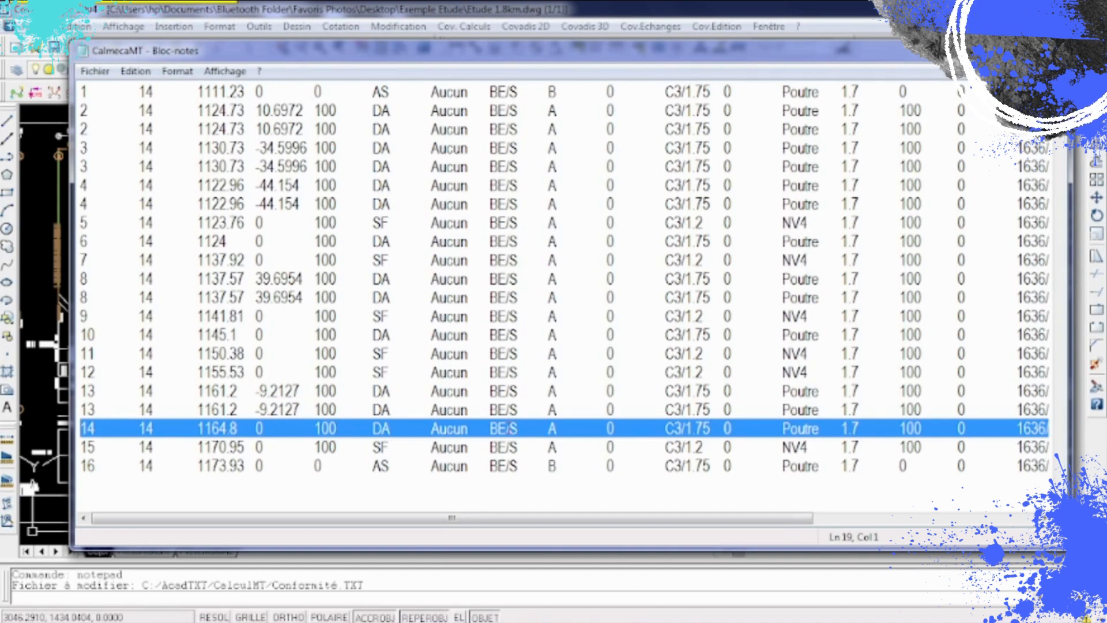
Change support 14's support-type codes in CalmecaMT to PY/P and PPYL.
left_click(508, 428)
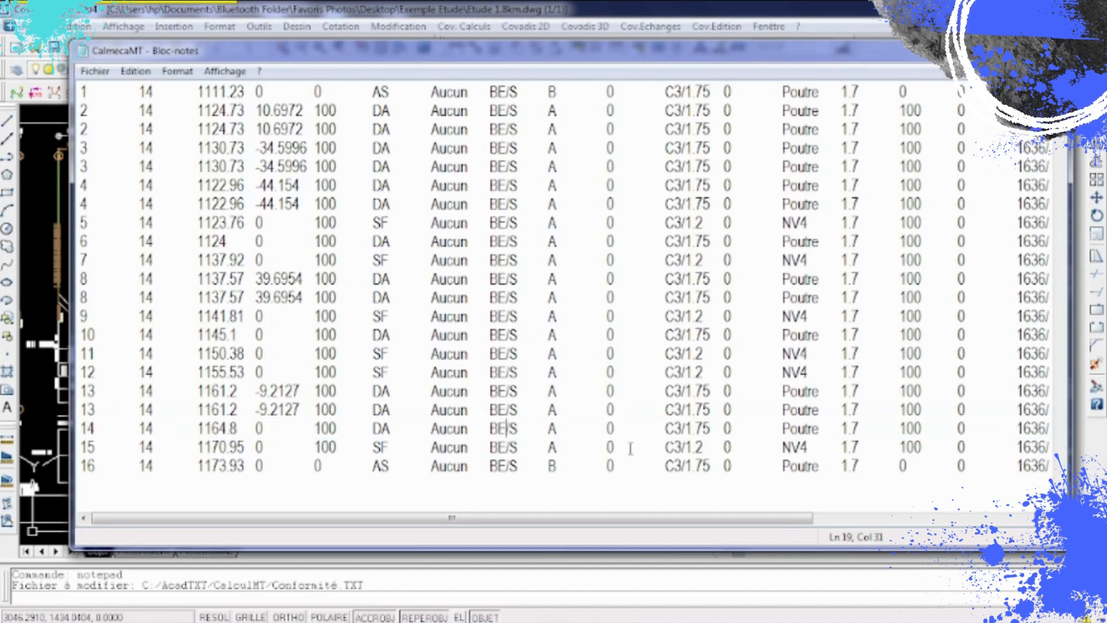
key("BackSpace")
key("BackSpace")
type("p")
key("BackSpace")
type("PY")
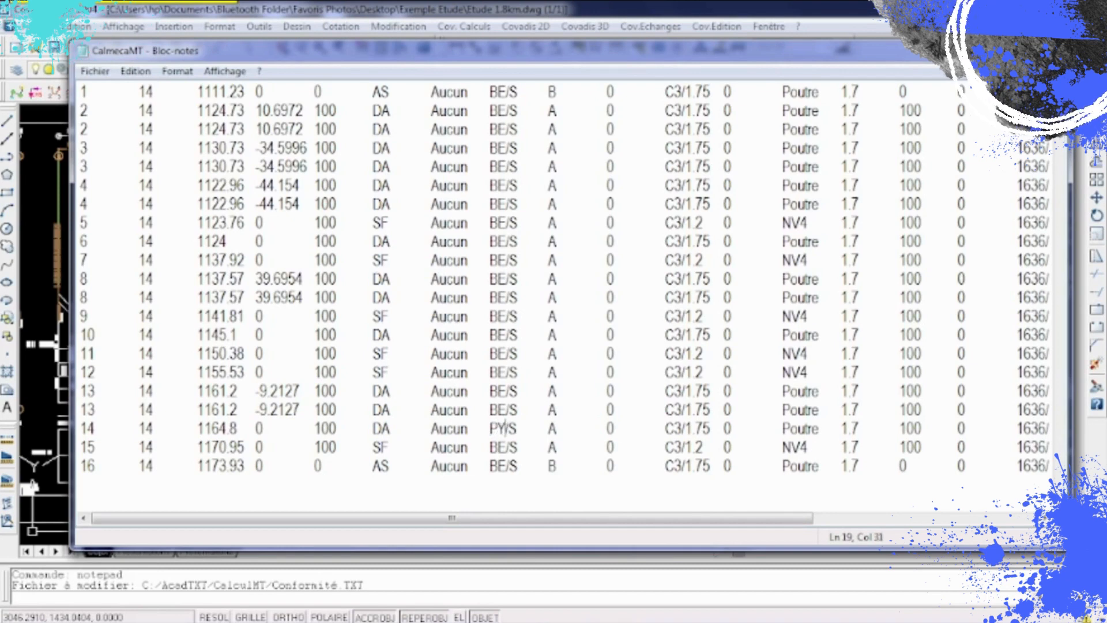
key("BackSpace")
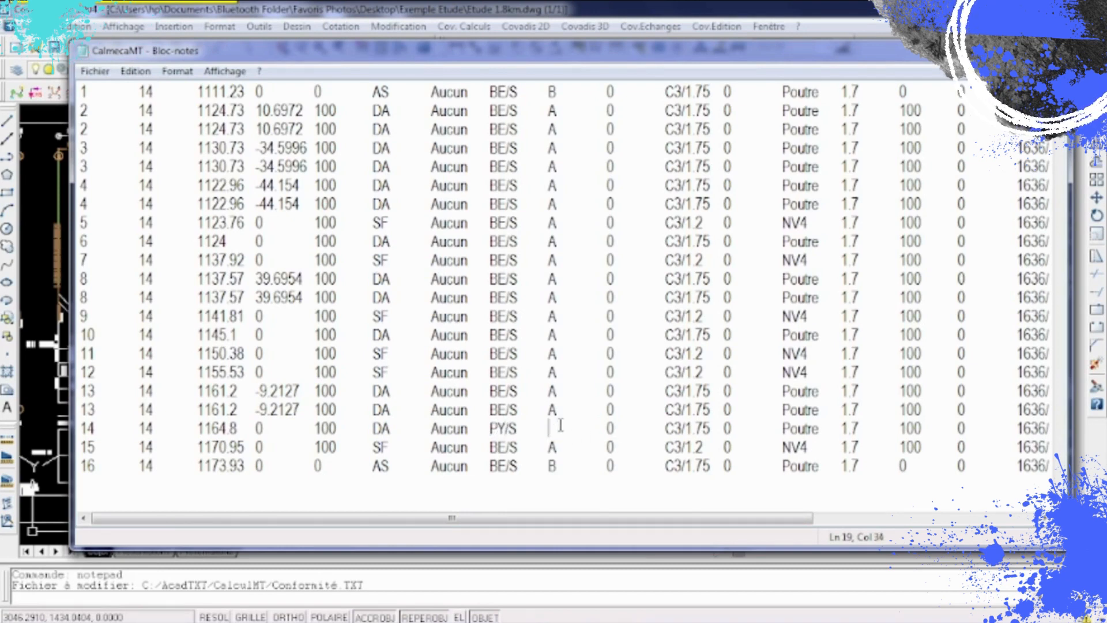
type("PYL")
left_click(517, 428)
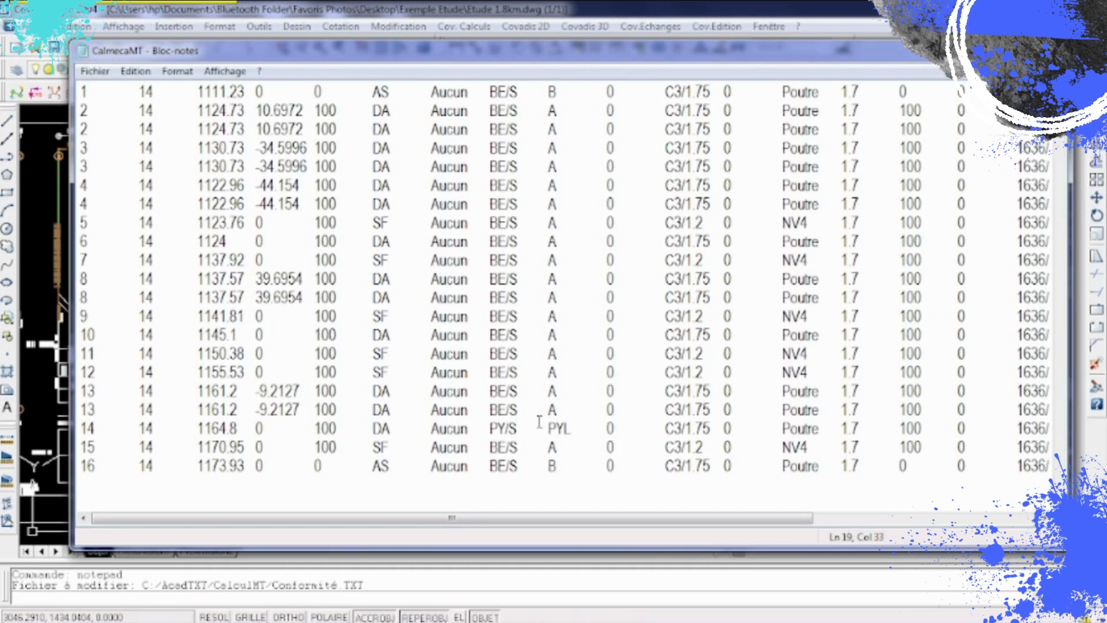
key("BackSpace")
type("PP")
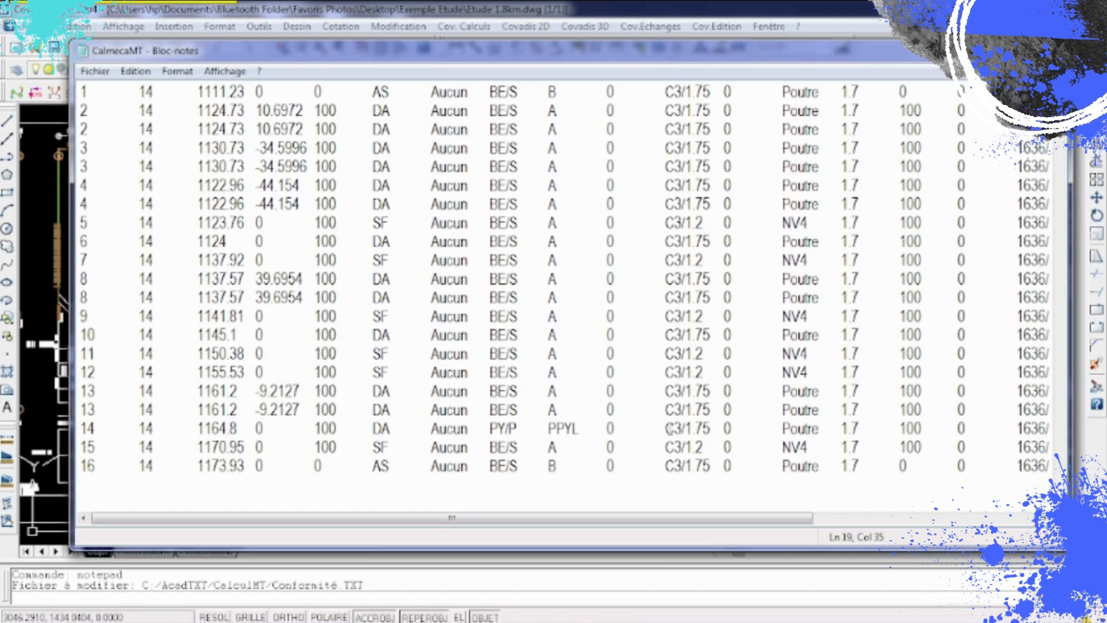
Set support 14's phase spacing, next to its Poutre crossarm, to 2.5.
left_click_drag(843, 429, 852, 428)
left_click(851, 429)
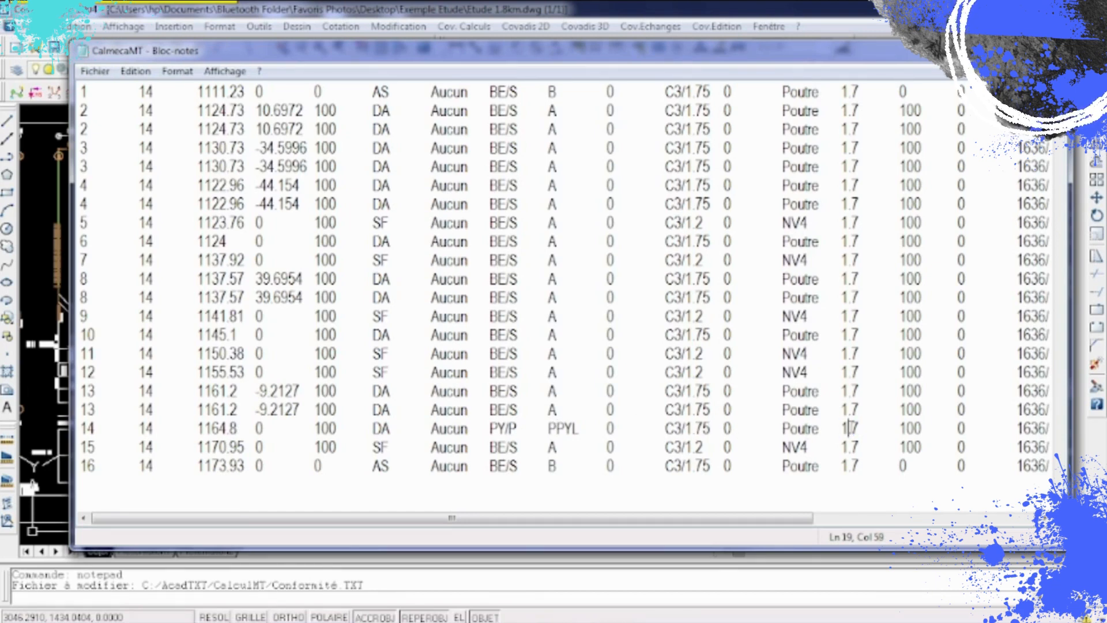
key("BackSpace")
type("2.")
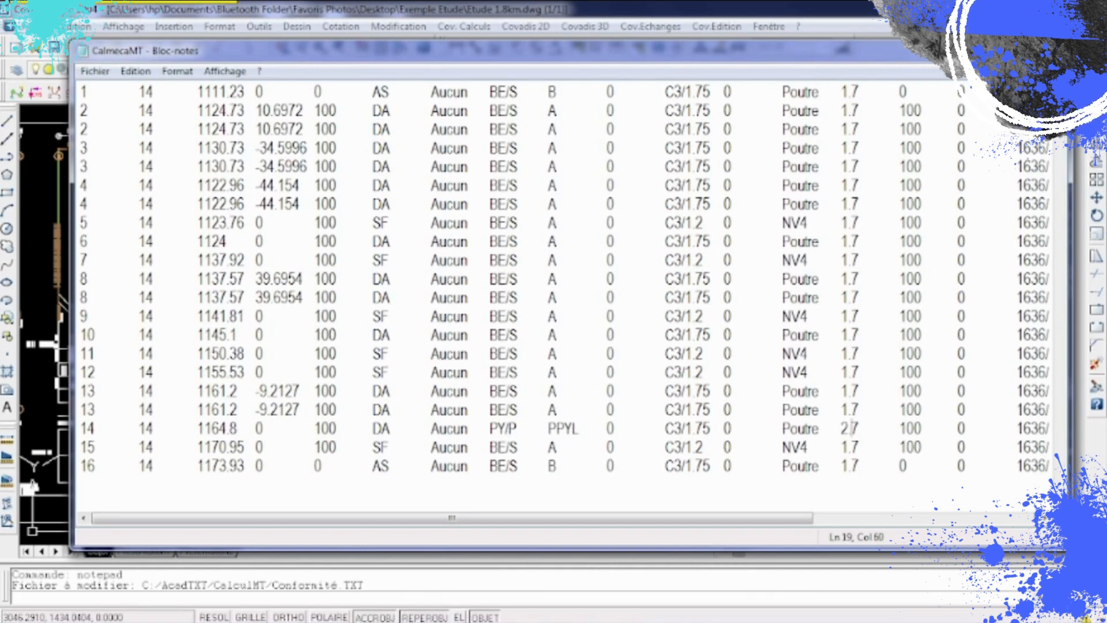
type("5")
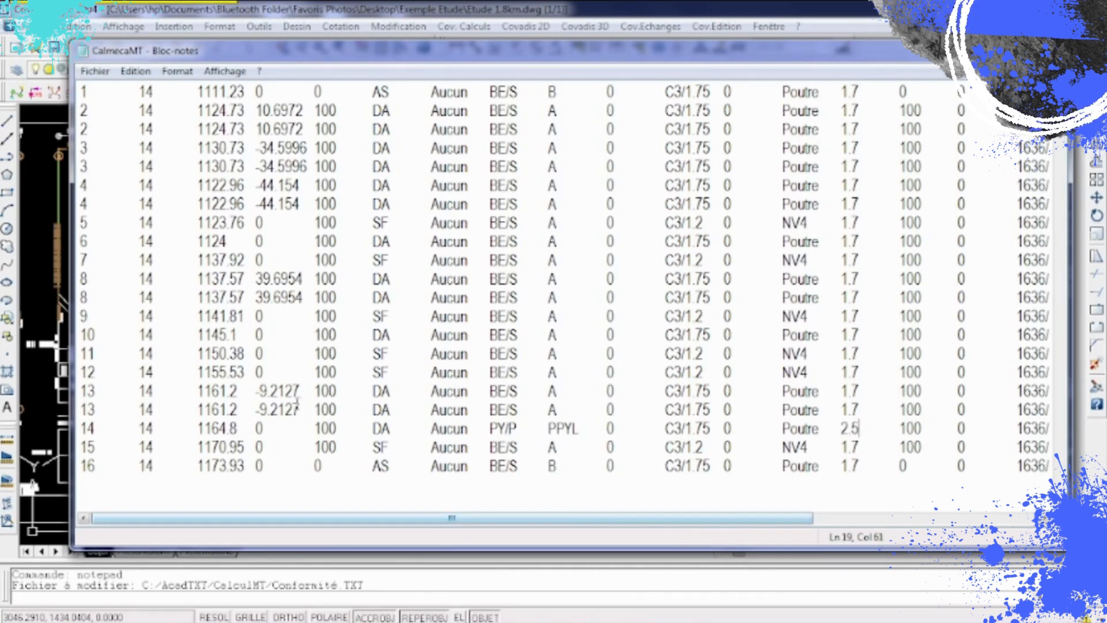
Set support 14's height to 13.9, then save CalmecaMT and finish the base-file elaboration.
left_click(153, 428)
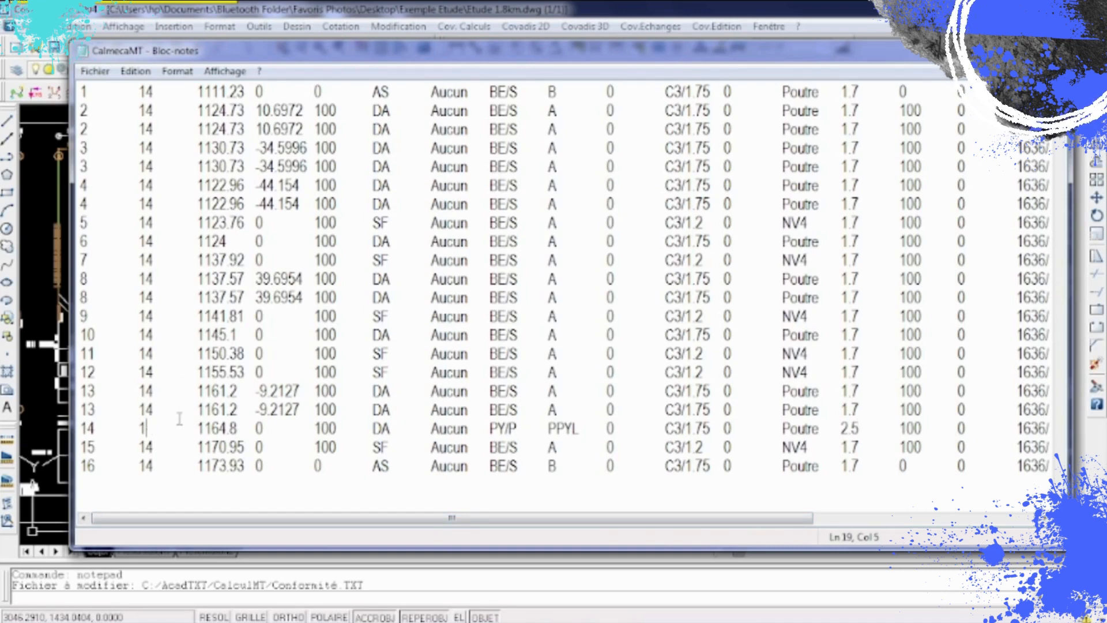
type("3.9")
left_click_drag(96, 427, 79, 427)
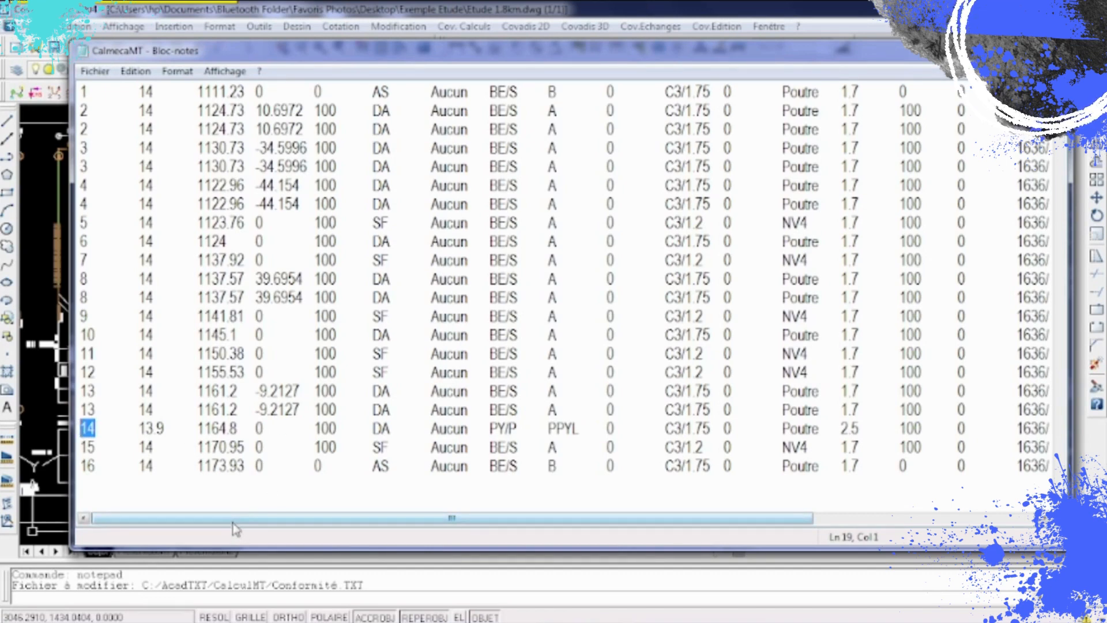
key("alt+F4")
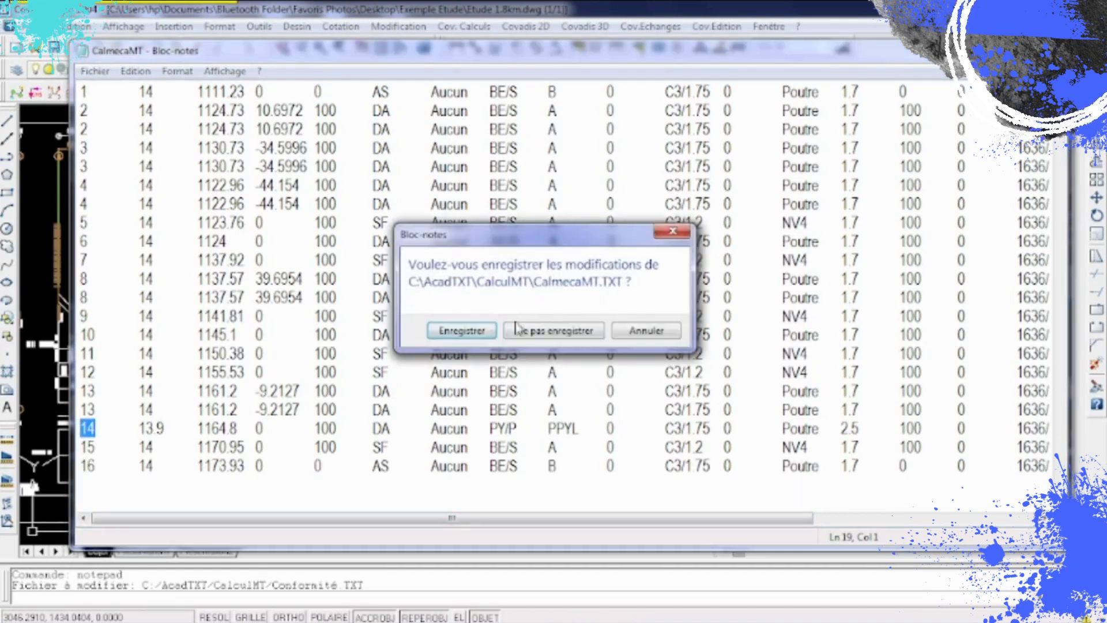
left_click(479, 327)
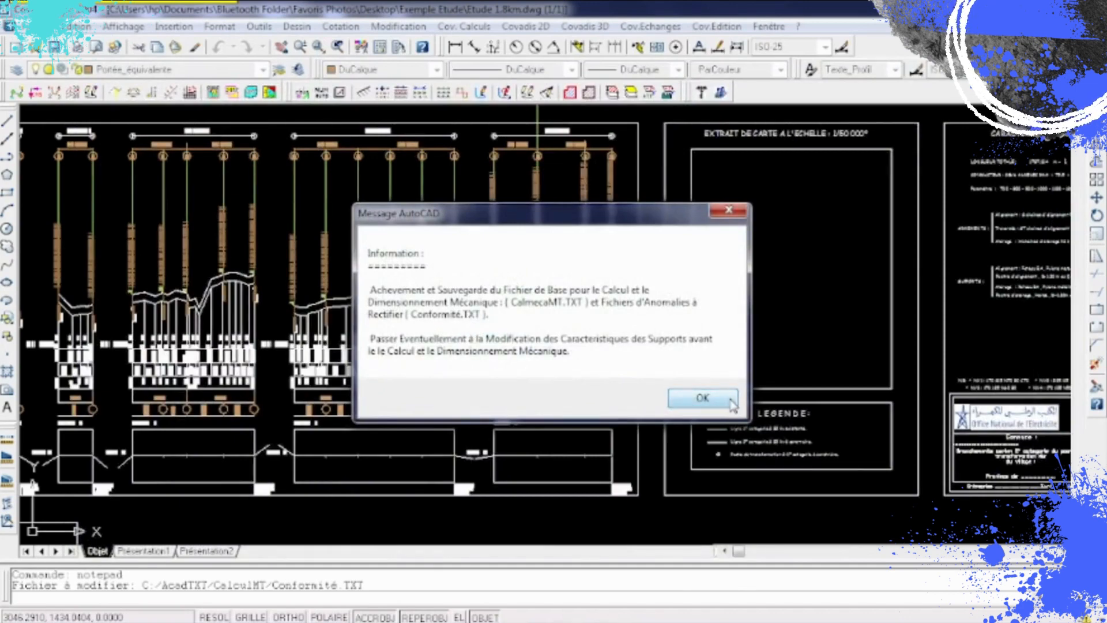
left_click(697, 398)
Open support 14's data for editing with Modification Caracteristique Support.
left_click(678, 283)
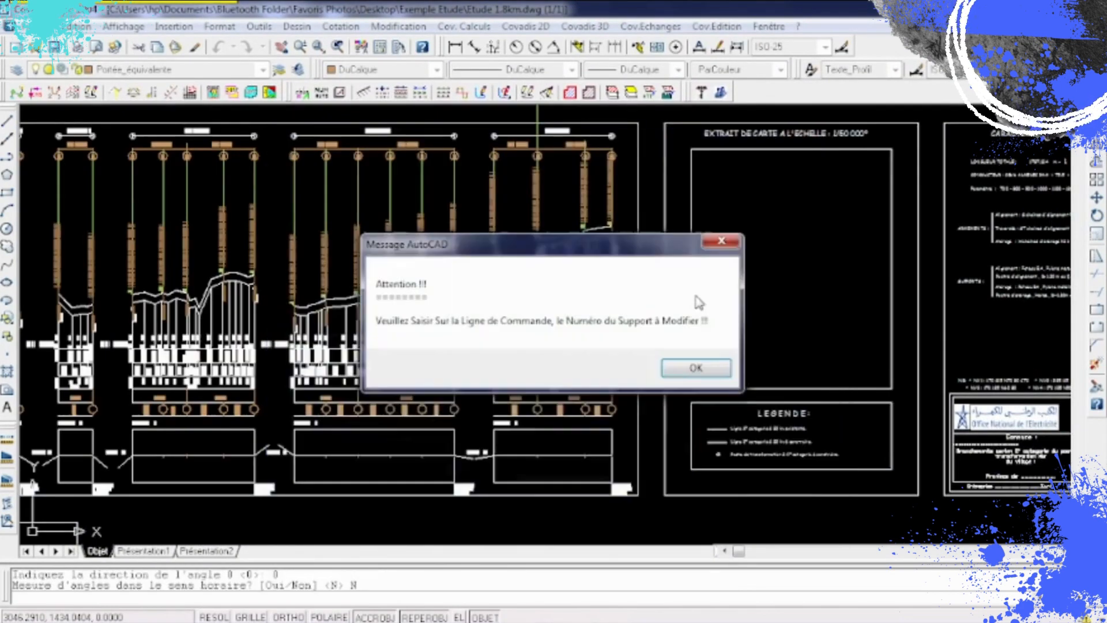
left_click(697, 369)
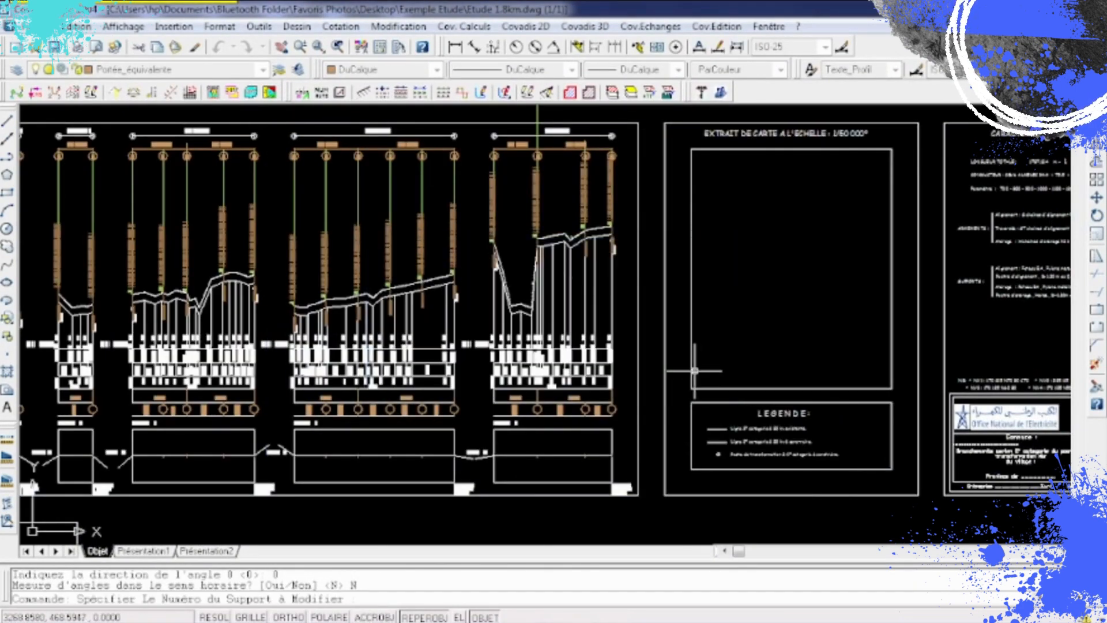
type("14")
key("Return")
left_click(697, 371)
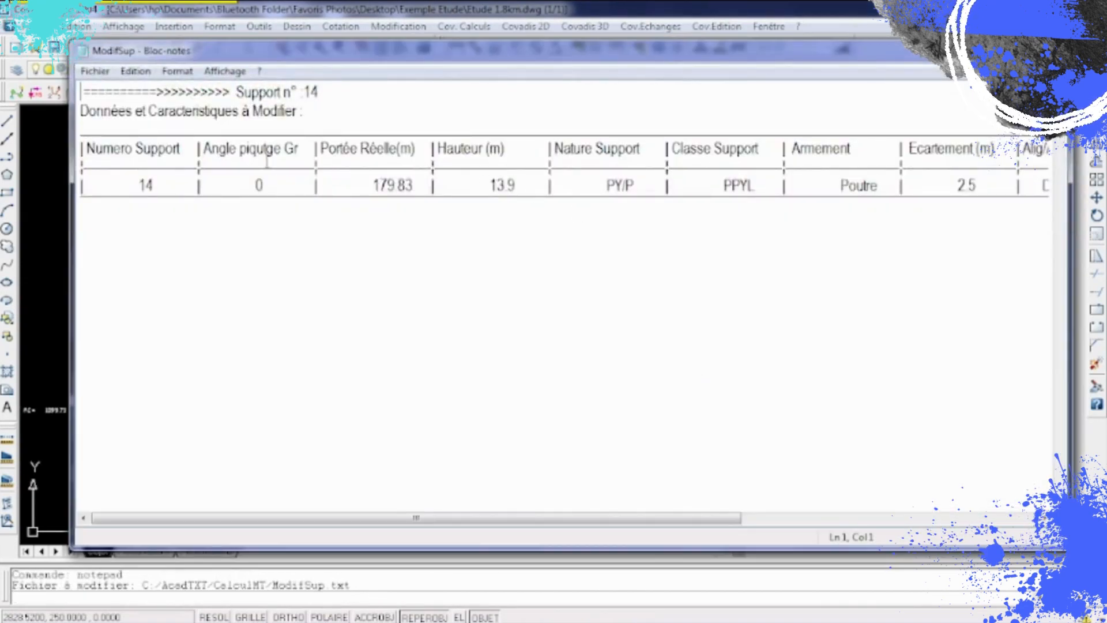
Review support 14's height, nature, class, crossarm and spacing in ModifSup, then check the CalmecaMT file and close it.
left_click_drag(489, 185, 535, 186)
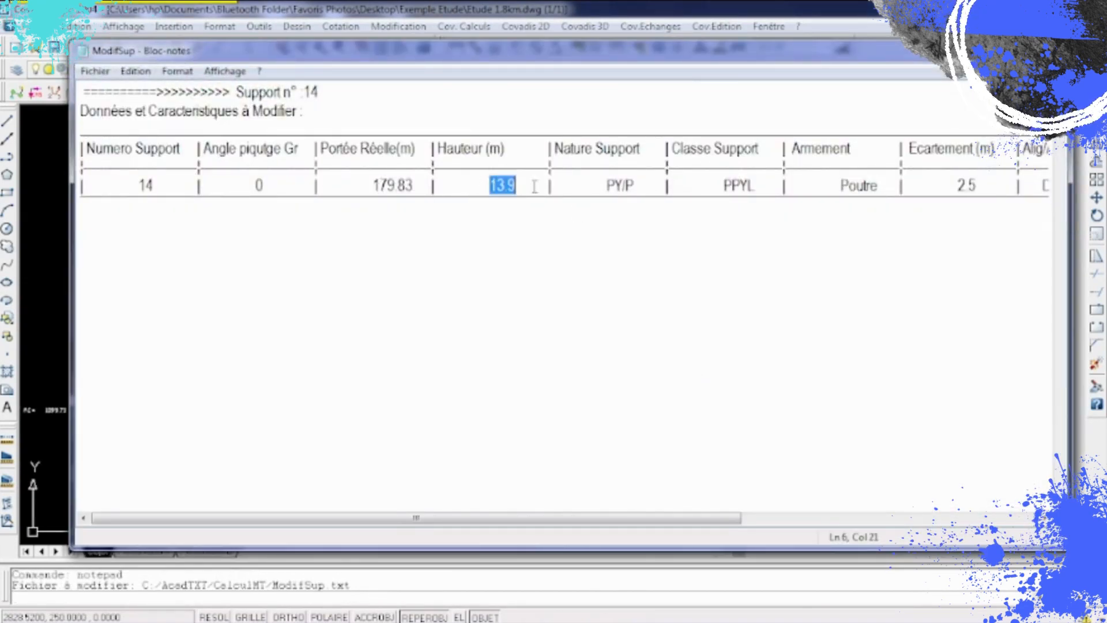
left_click_drag(605, 186, 653, 185)
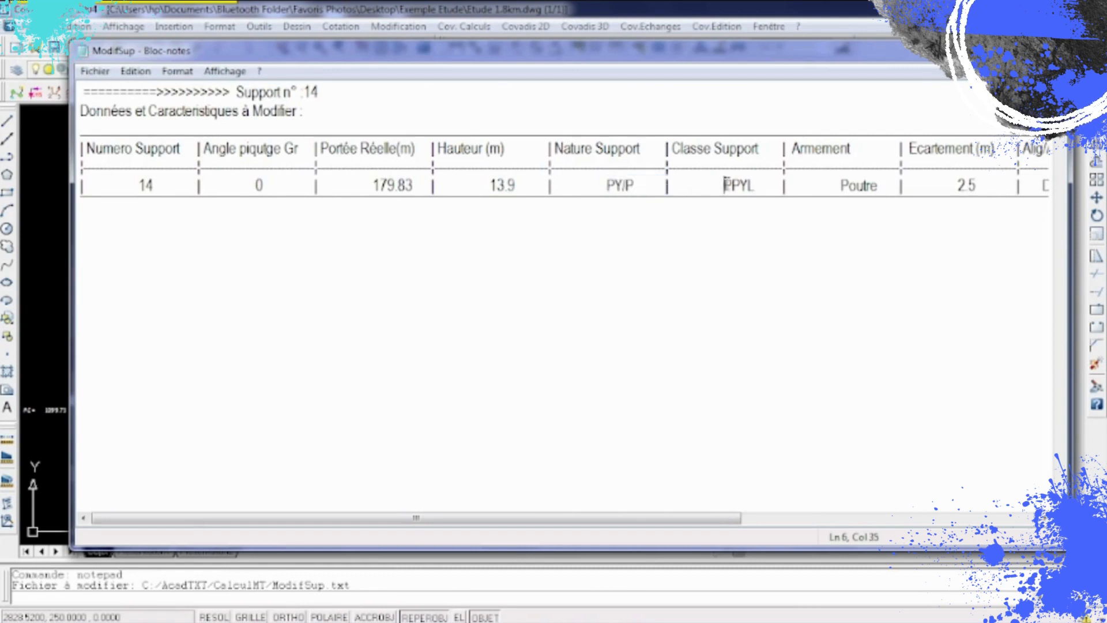
left_click_drag(723, 185, 783, 185)
left_click_drag(988, 185, 841, 185)
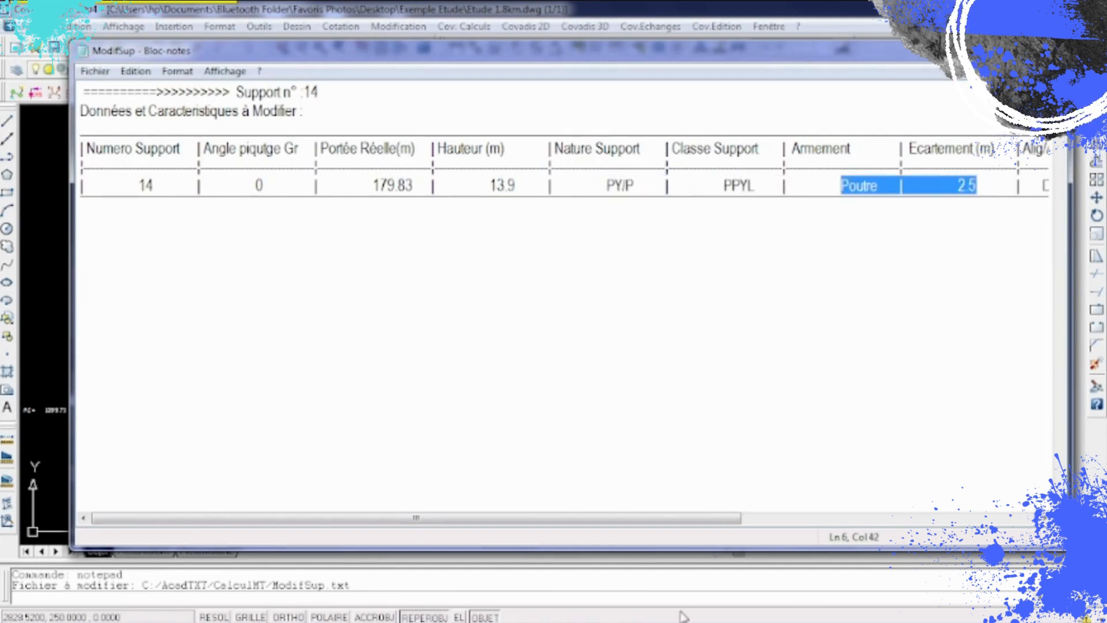
left_click_drag(707, 525, 466, 482)
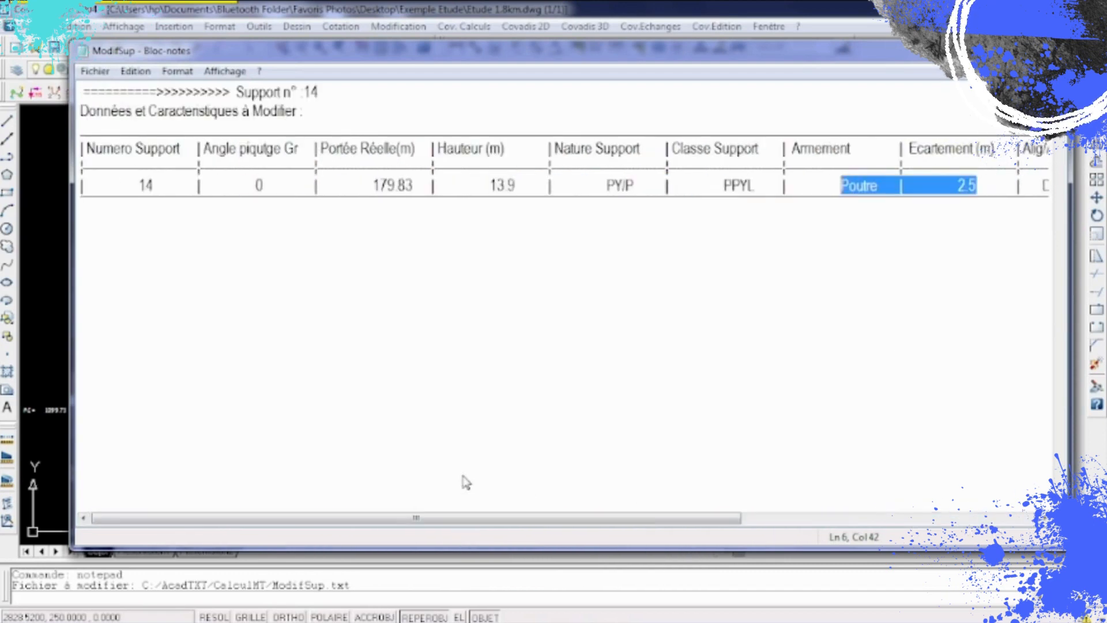
left_click(1052, 46)
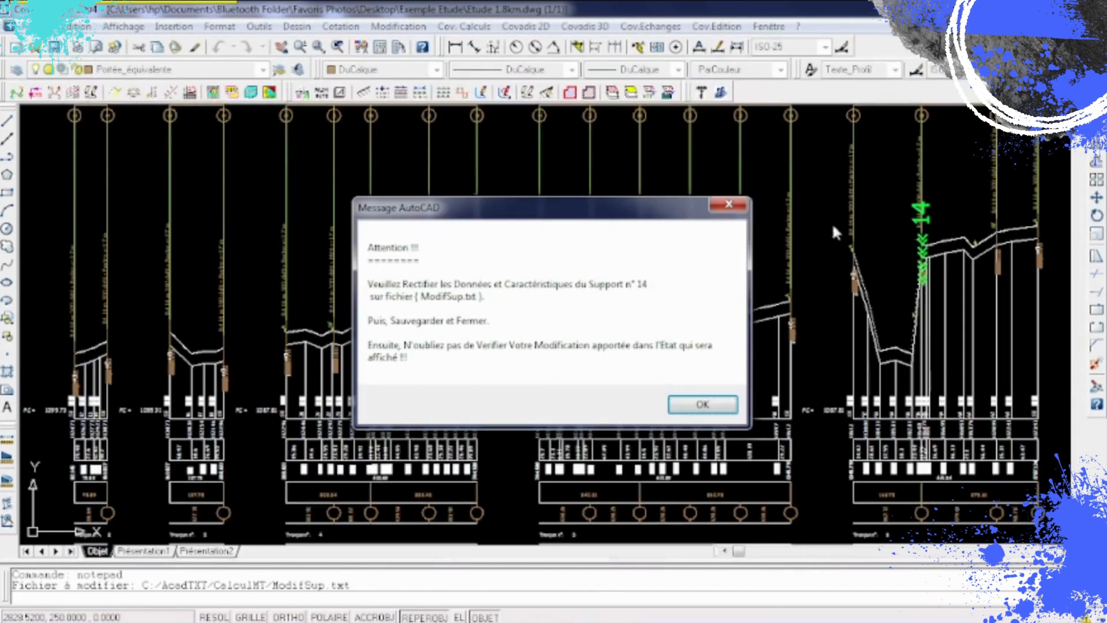
left_click(695, 407)
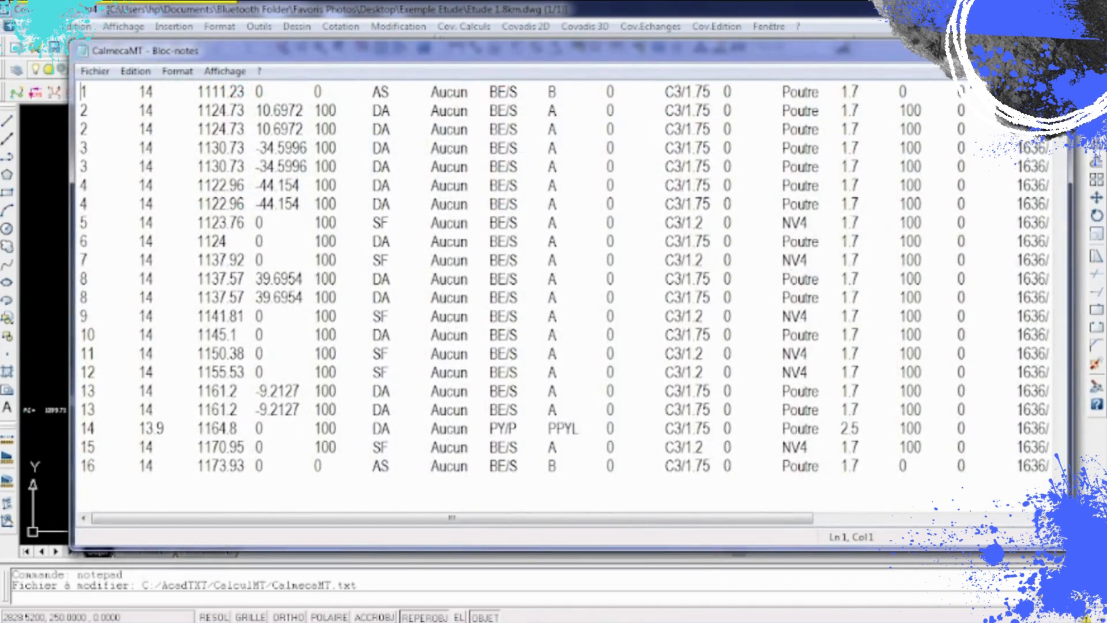
left_click(1053, 46)
left_click(678, 395)
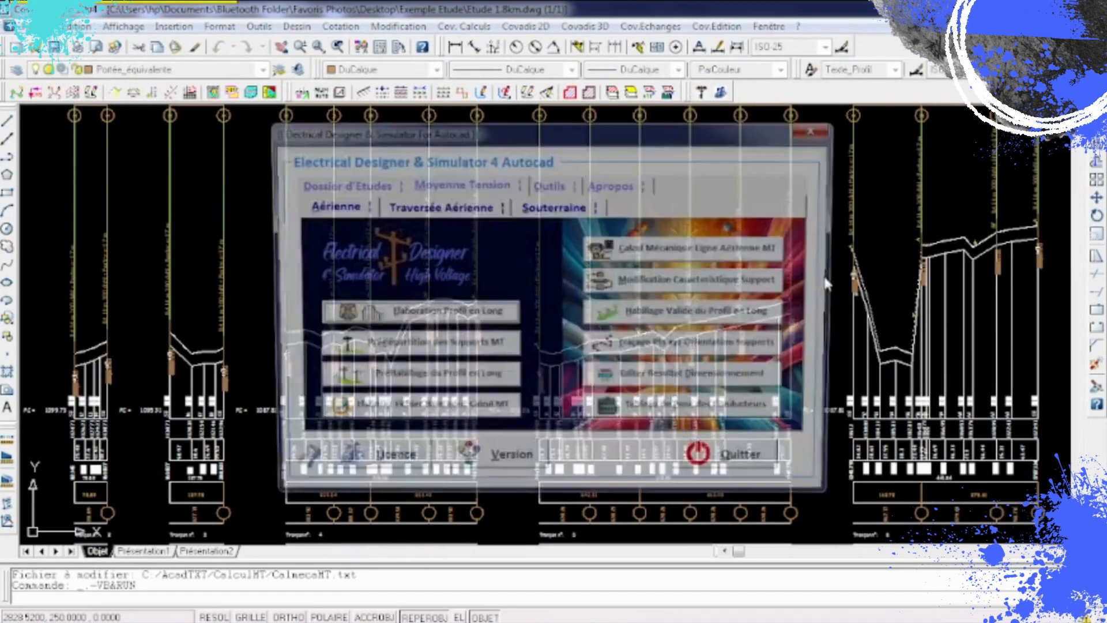
Launch Calcul Mécanique Ligne Aérienne MT without showing intermediate result files, using a single 55°C parameter of 700 for the whole line.
left_click(645, 249)
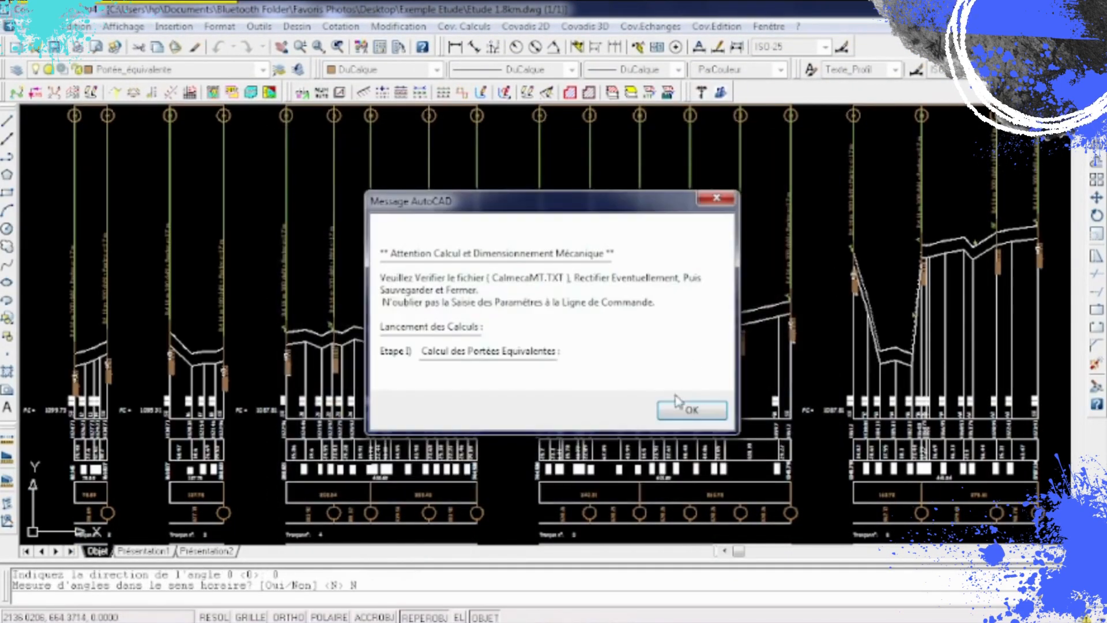
left_click(695, 410)
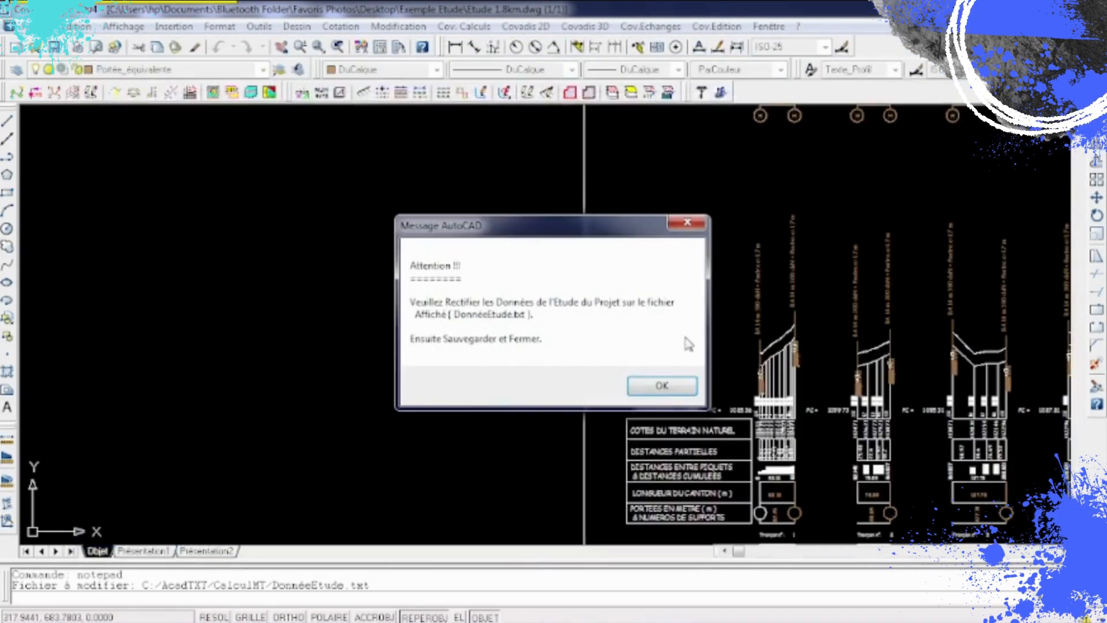
left_click(661, 384)
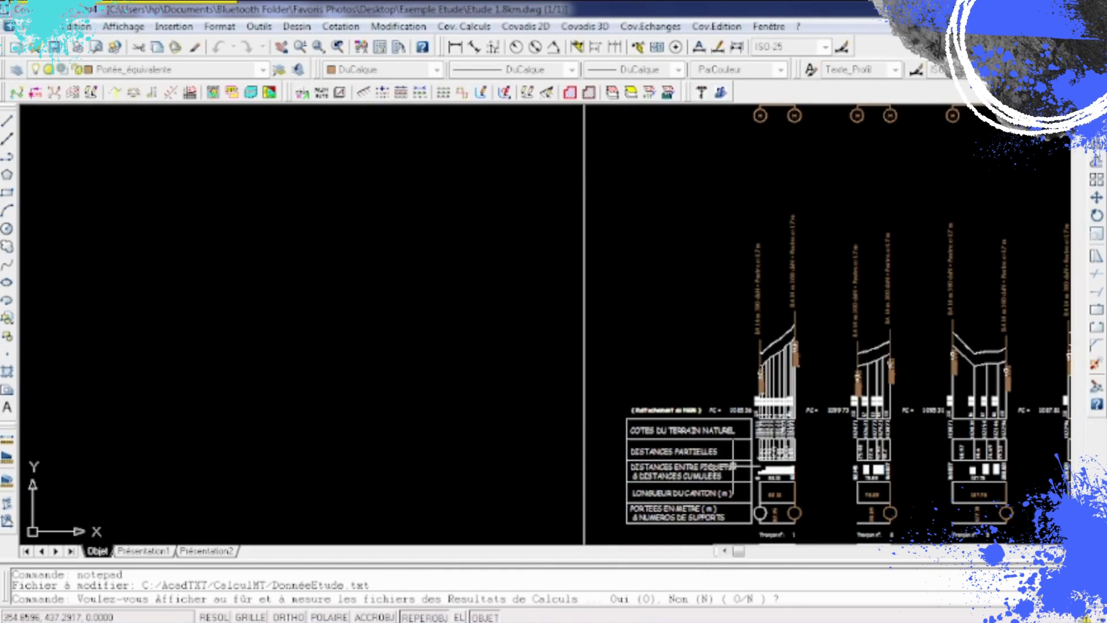
type("N")
key("Return")
type("O")
key("Return")
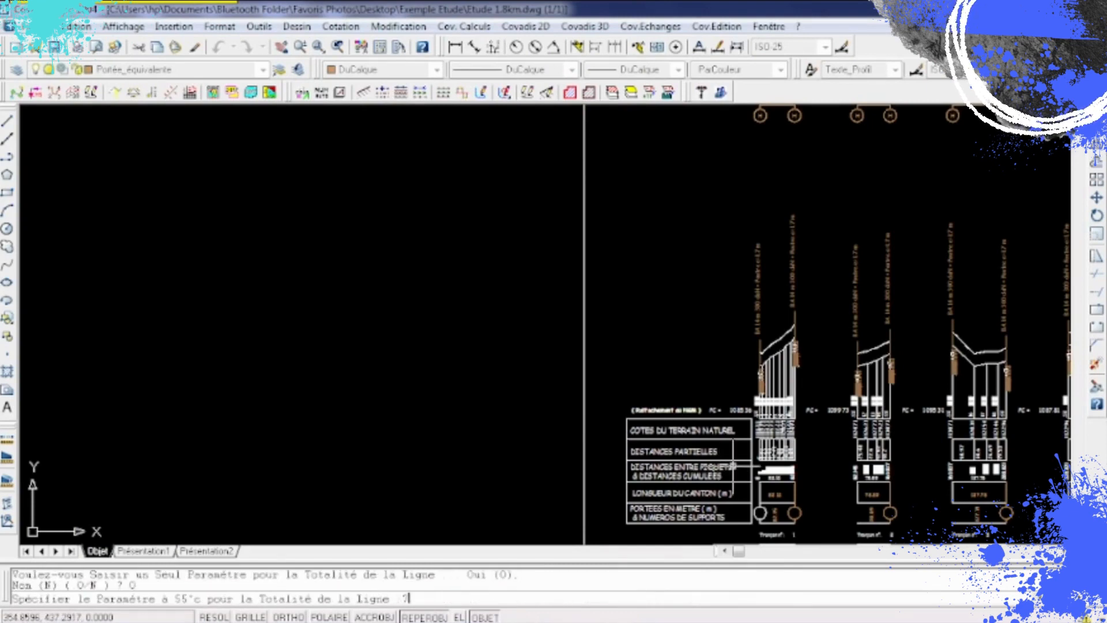
type("700")
key("Return")
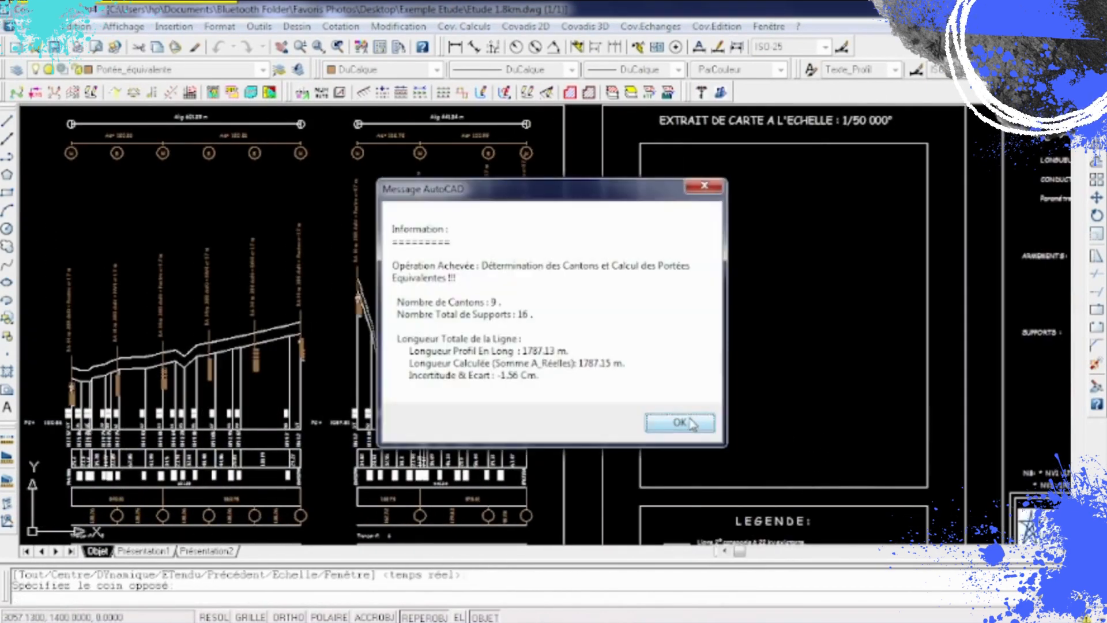
Run the conductor telescoping calculation and continue to the conductors' mechanical tension stage.
left_click(657, 422)
left_click(641, 360)
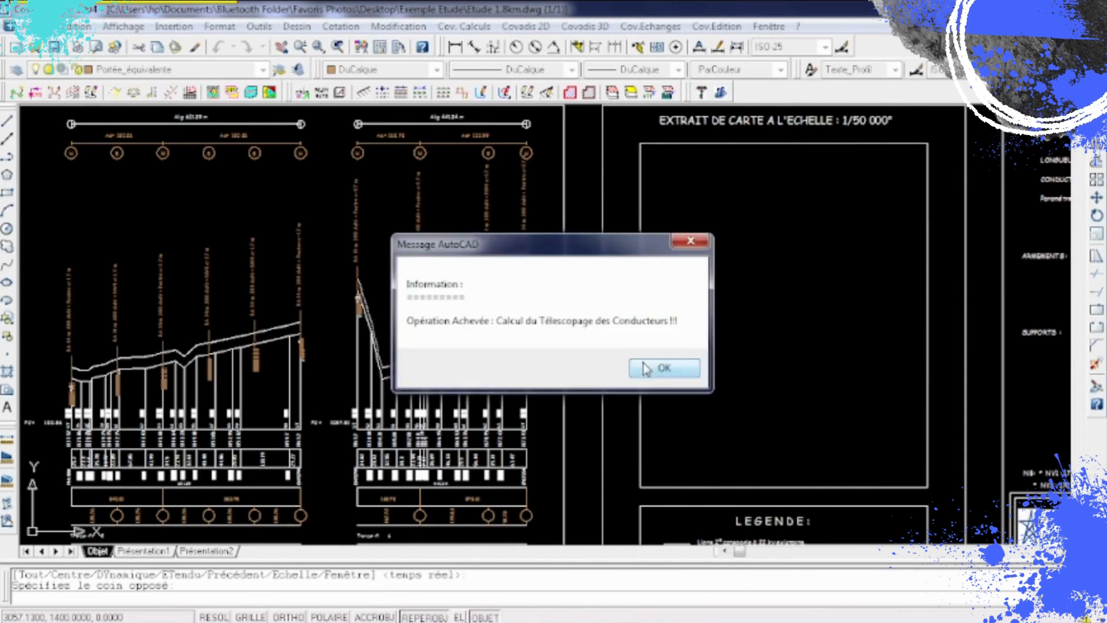
left_click(657, 366)
type("O")
key("Return")
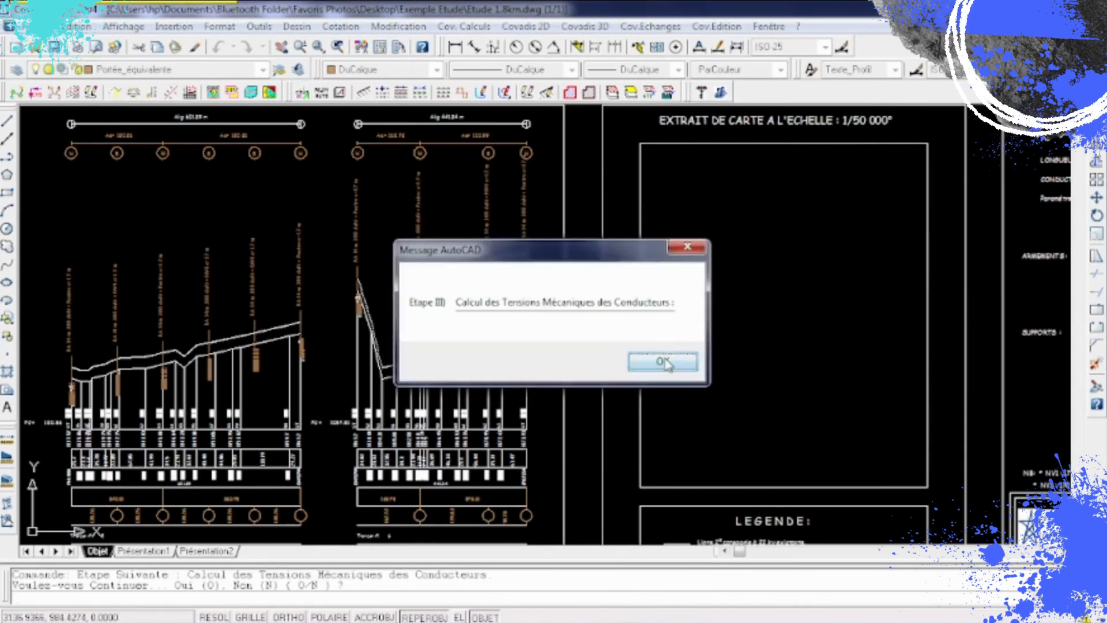
Calculate the conductors' mechanical tensions, then run the Retournement des Chaines calculation.
left_click(640, 360)
left_click(681, 374)
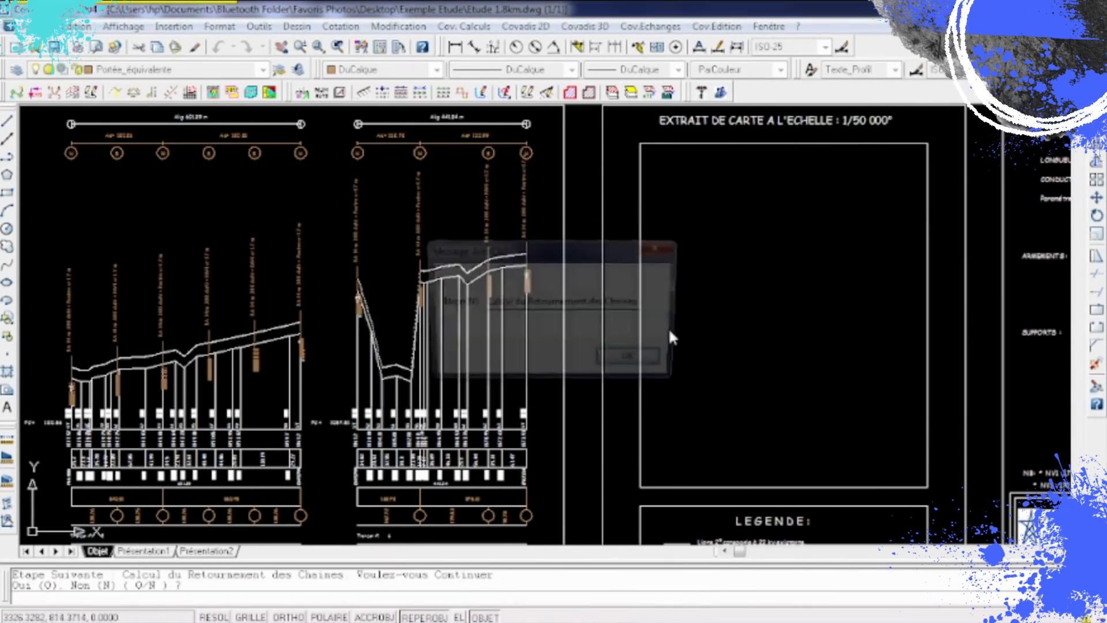
left_click(665, 368)
left_click(702, 374)
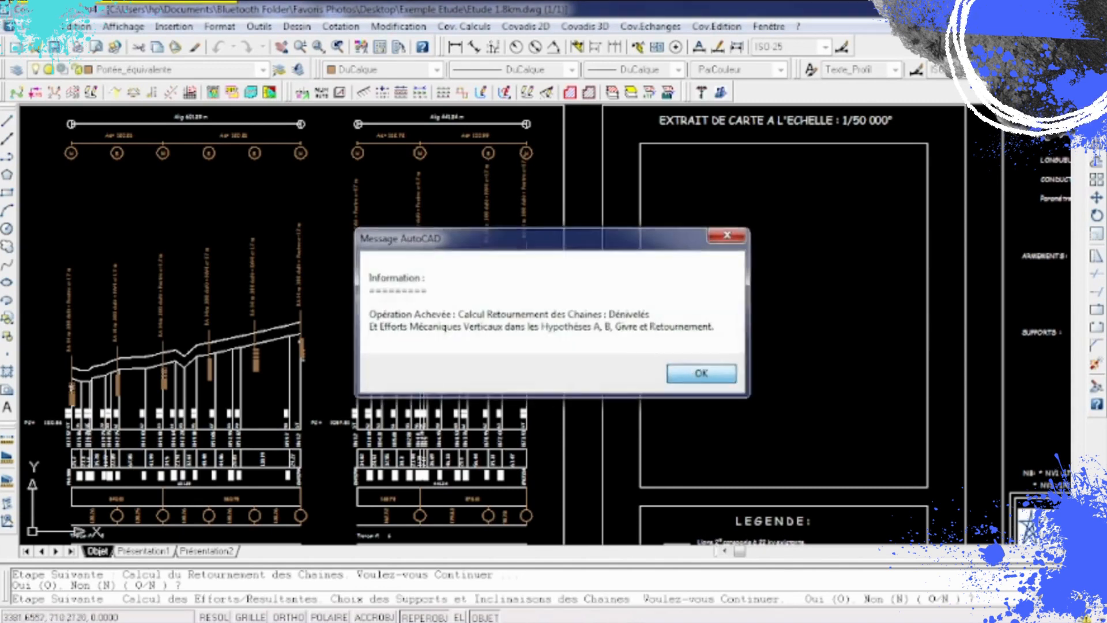
Calculate the forces, support choices and chain inclinations, then run the laying table's mechanical tension calculation.
type("O")
key("Return")
left_click(678, 388)
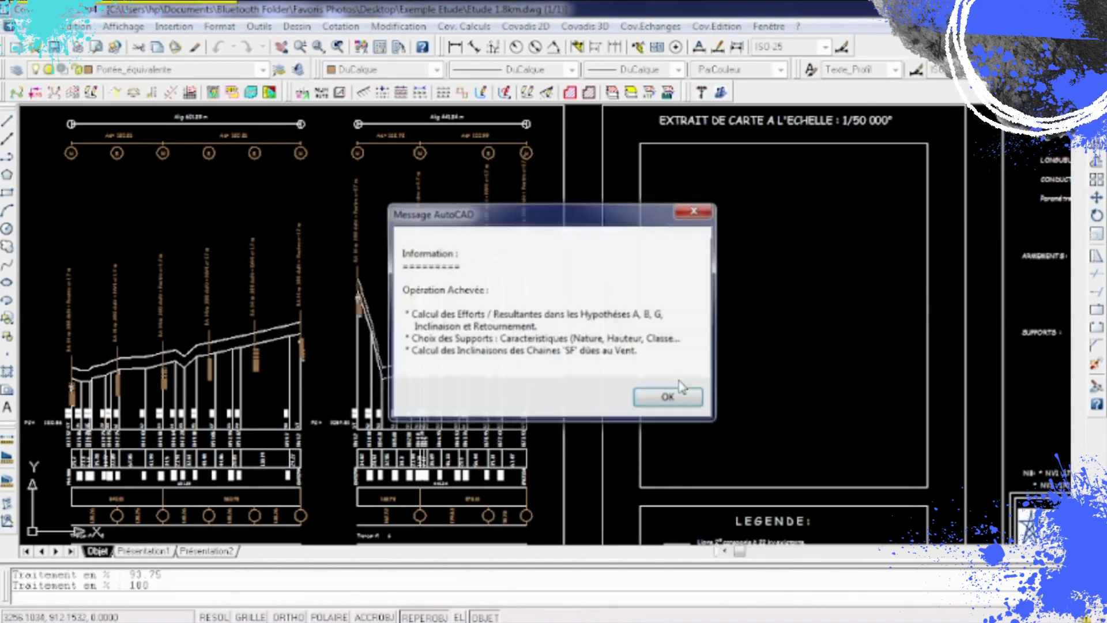
left_click(679, 398)
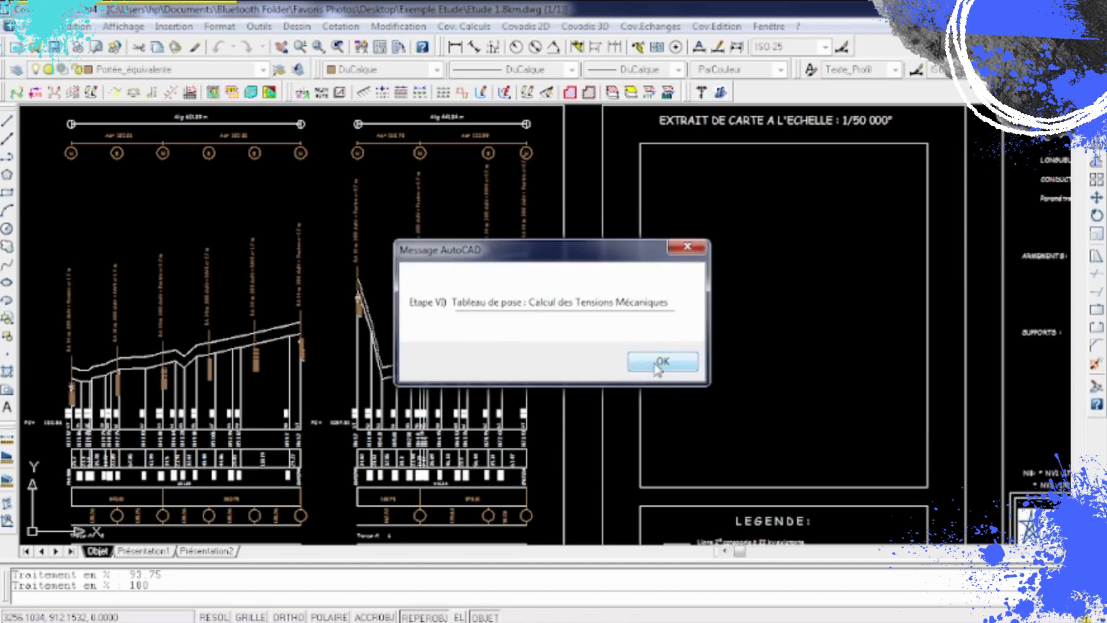
left_click(652, 362)
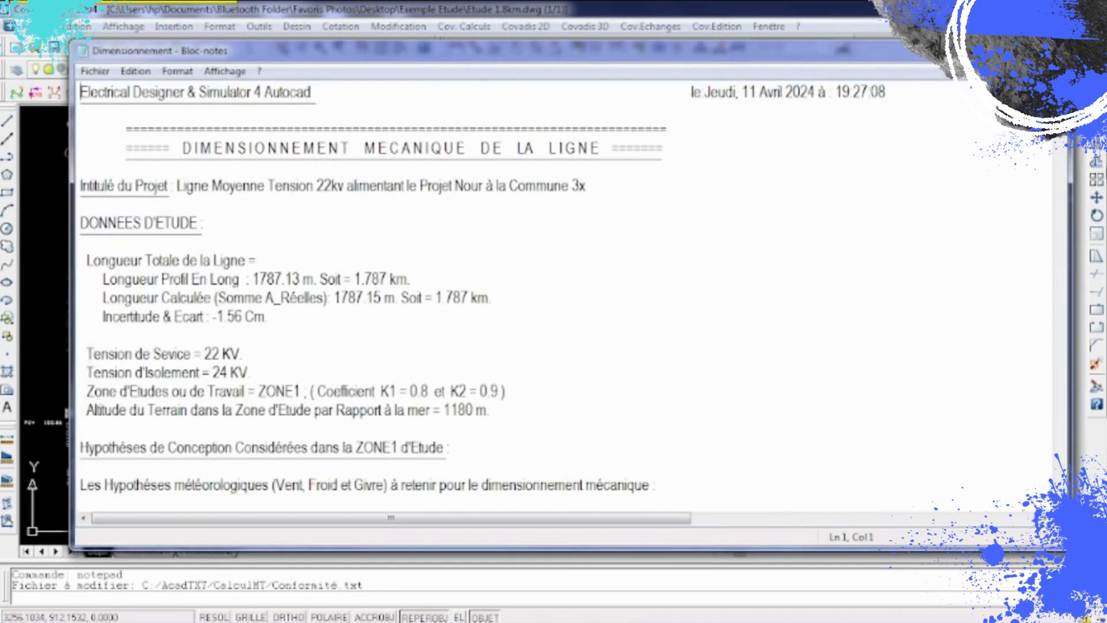
Examine the support-choice table in the Dimensionnement report, especially support 14's type, foundation volume and pylon weight, then finish the dimensioning.
left_click_drag(1060, 107, 1060, 488)
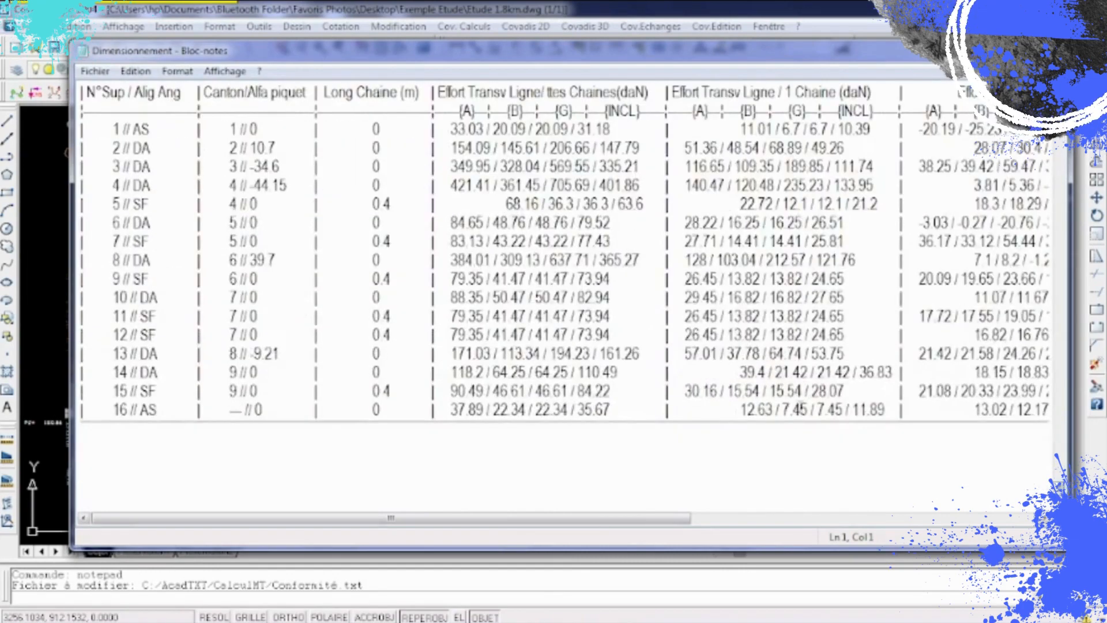
scroll(595, 319, "up", 5)
scroll(595, 319, "up", 12)
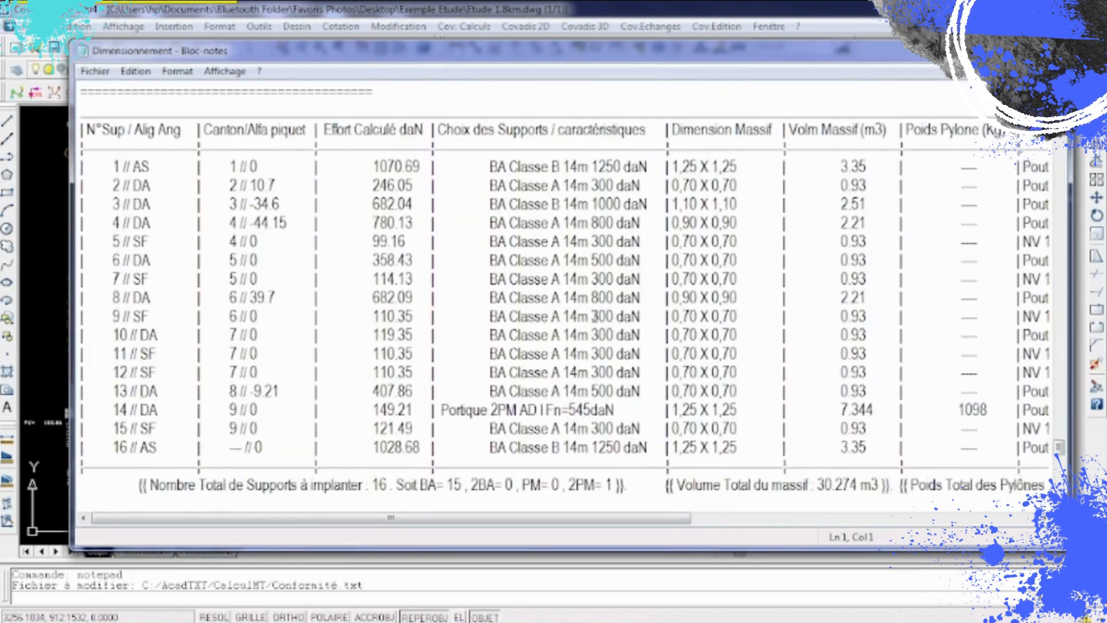
left_click_drag(118, 167, 796, 443)
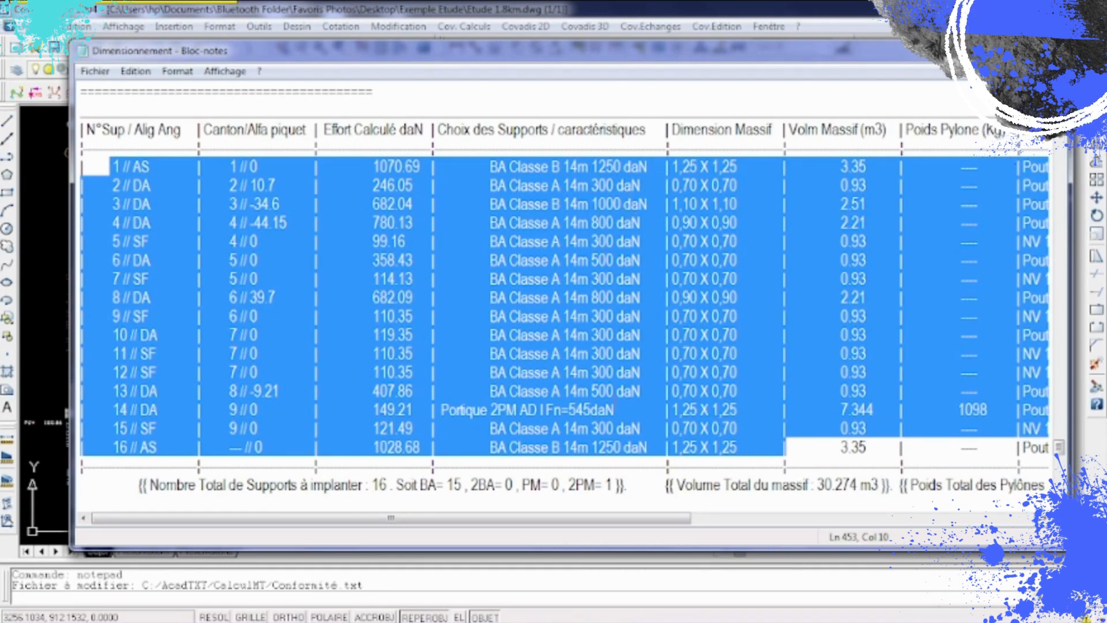
left_click_drag(440, 409, 626, 407)
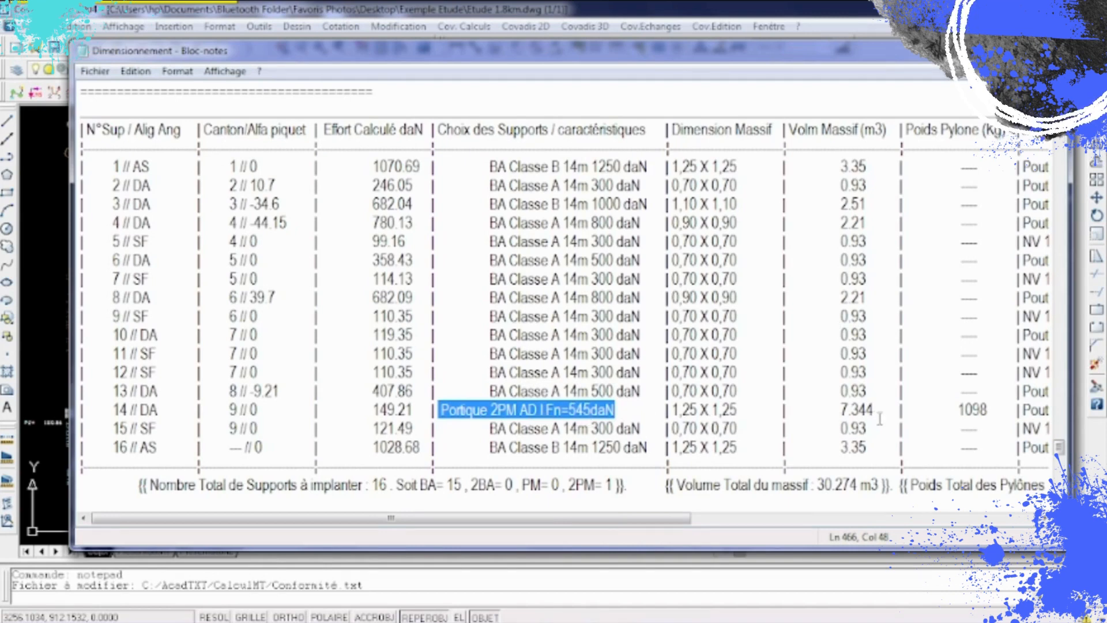
left_click_drag(876, 411, 836, 410)
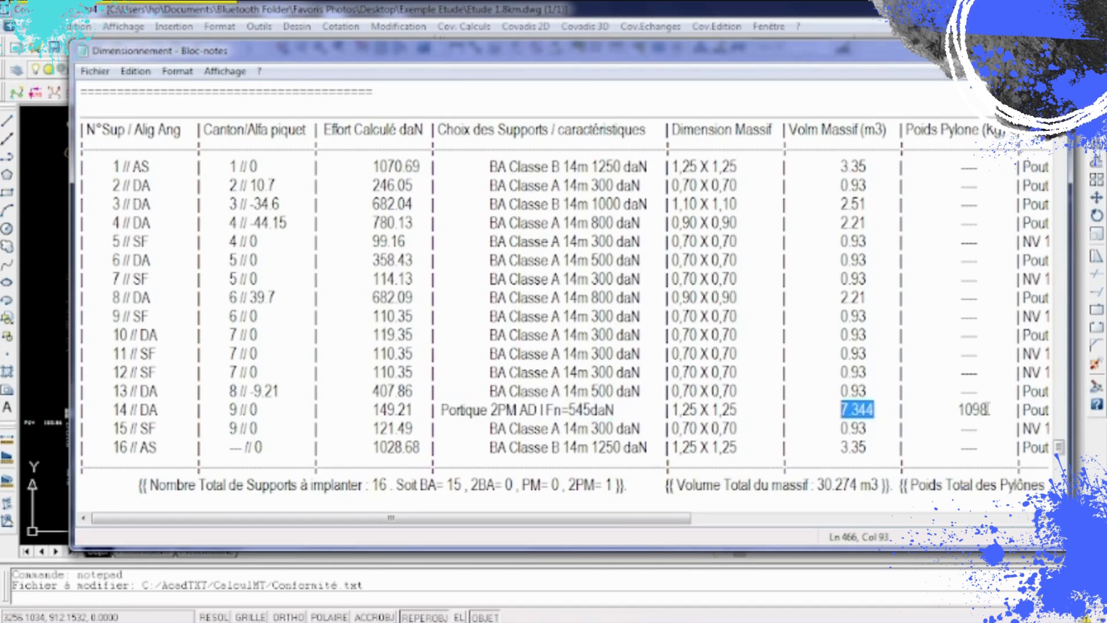
left_click_drag(987, 409, 956, 410)
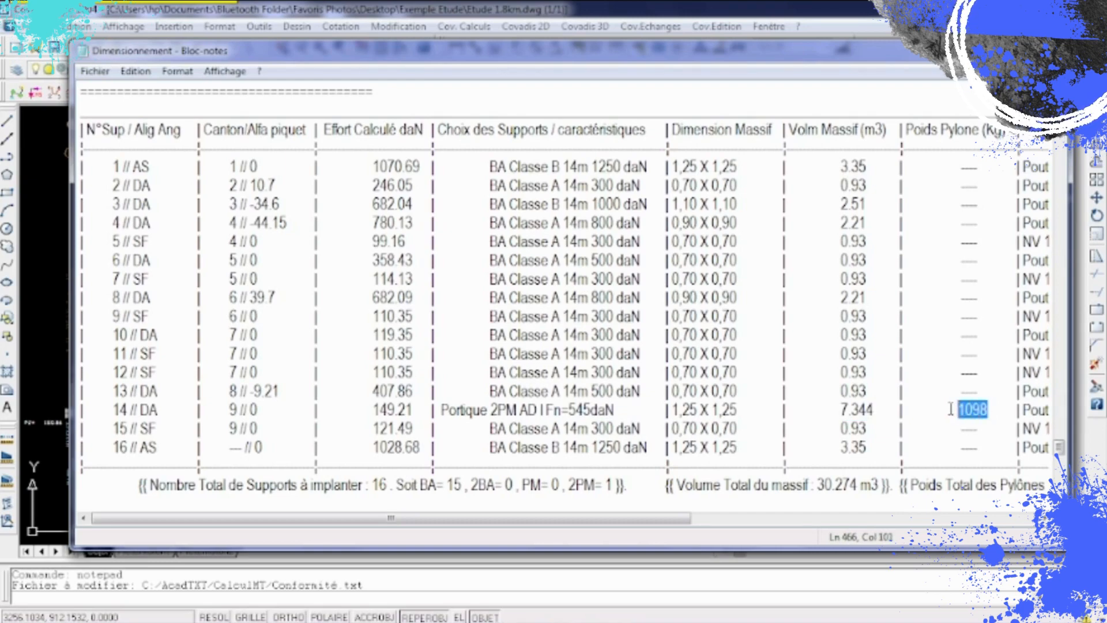
scroll(871, 355, "down", 12)
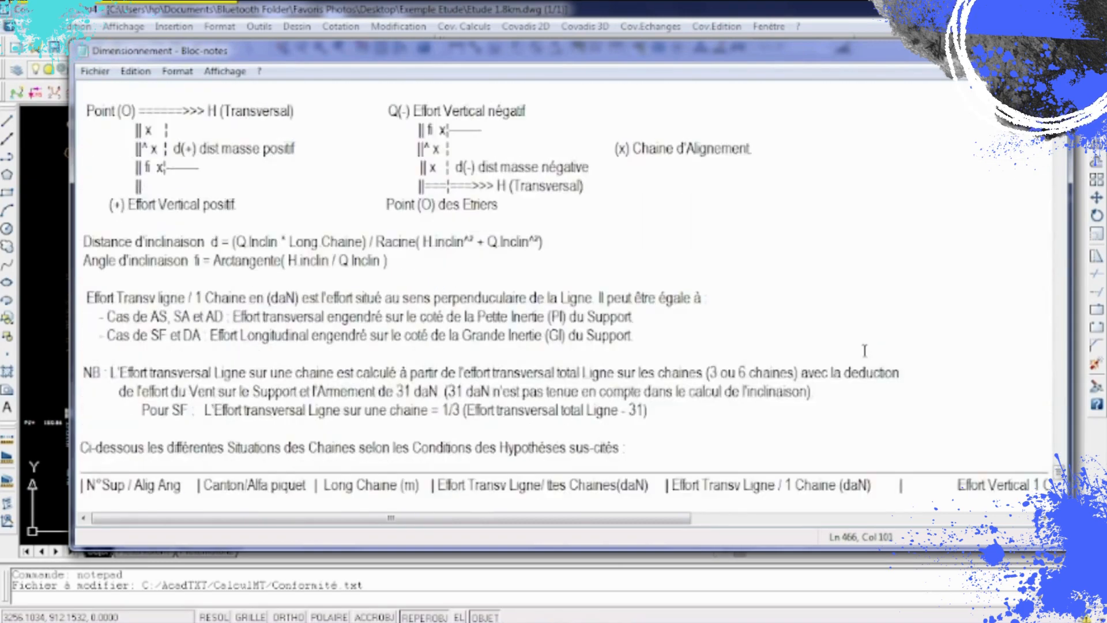
left_click(1051, 48)
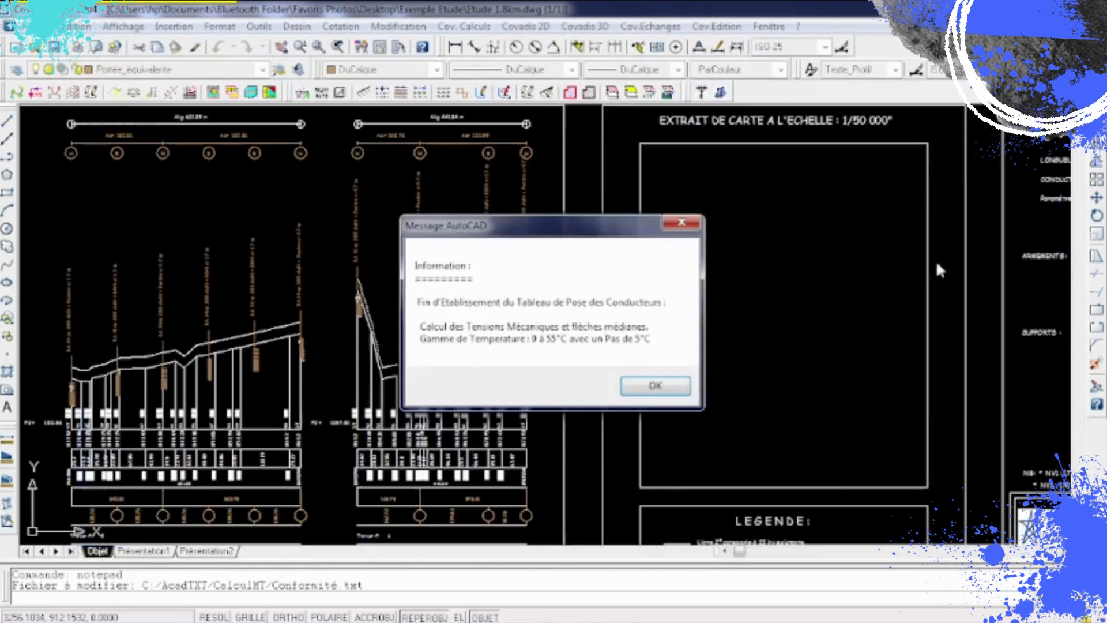
left_click(655, 386)
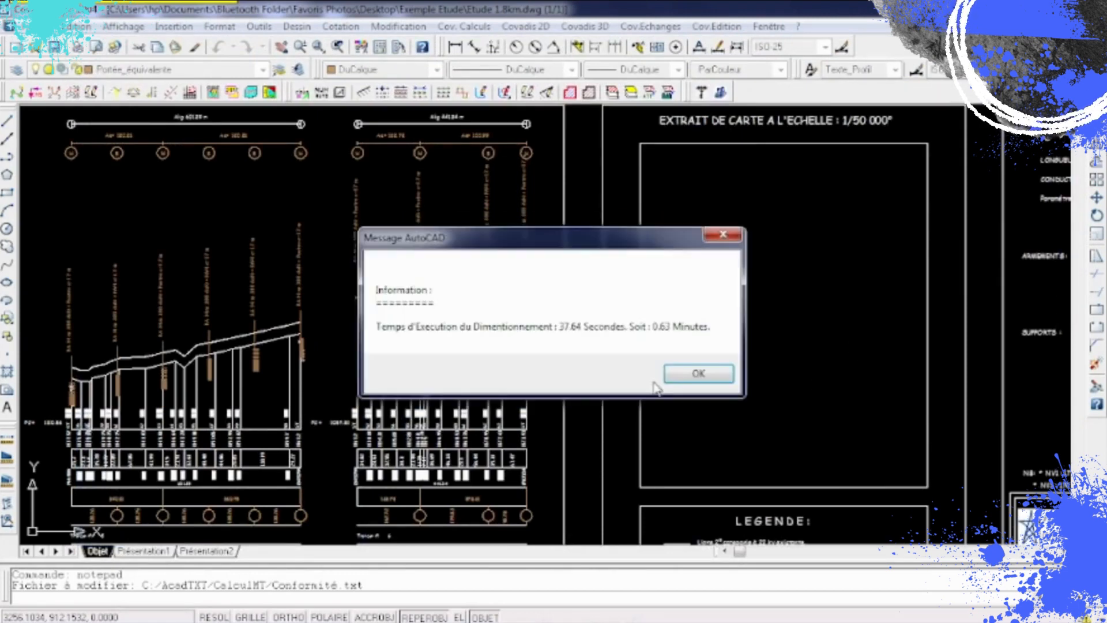
left_click(695, 375)
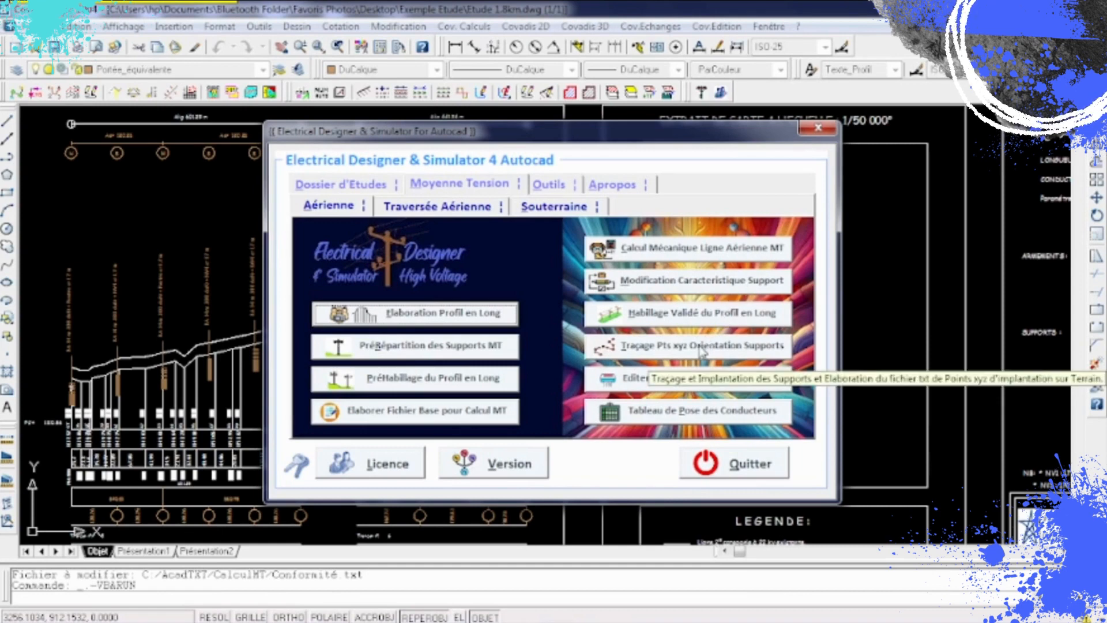
Dress the longitudinal profile with the validated supports, using an H(Y)/L(X) scale ratio of 5 and inserting the supports as blocks with attributes.
left_click(667, 318)
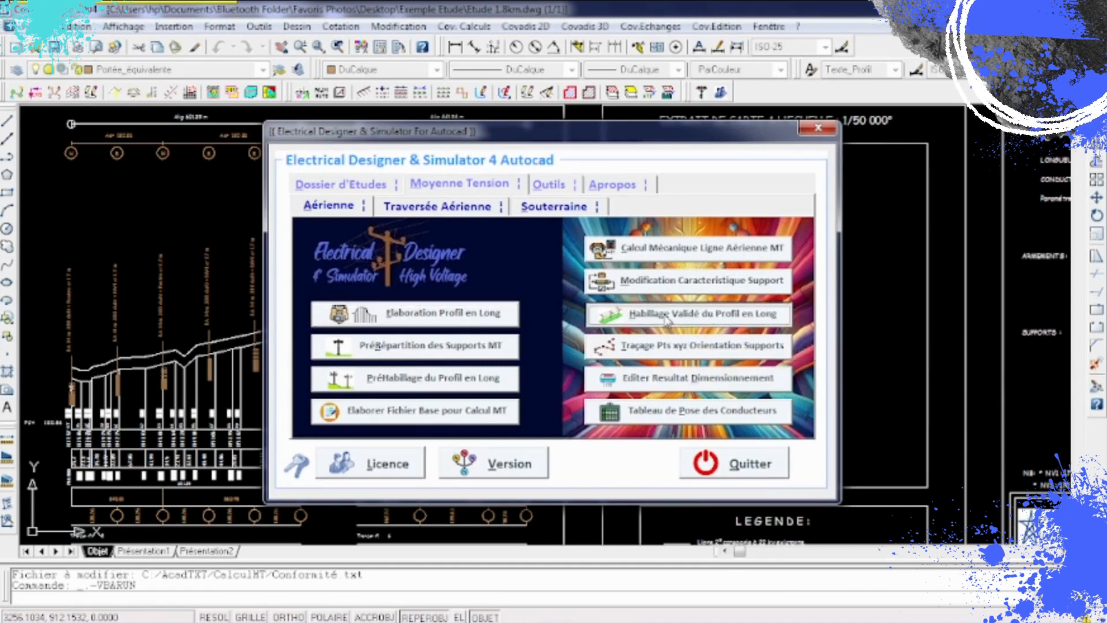
left_click(713, 403)
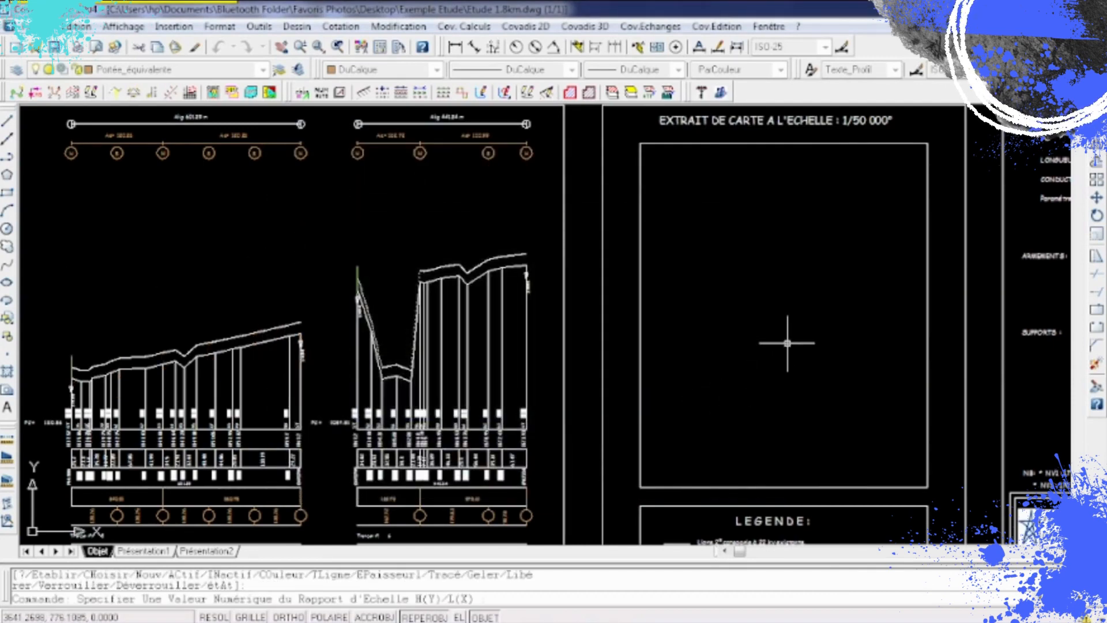
type("5")
key("Return")
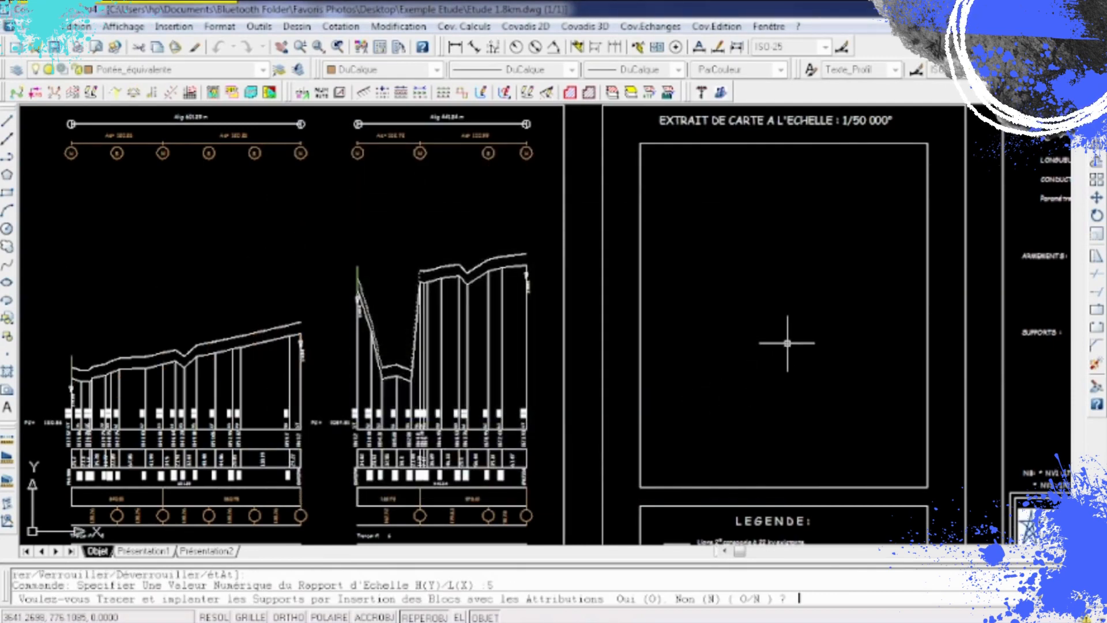
type("O")
key("Return")
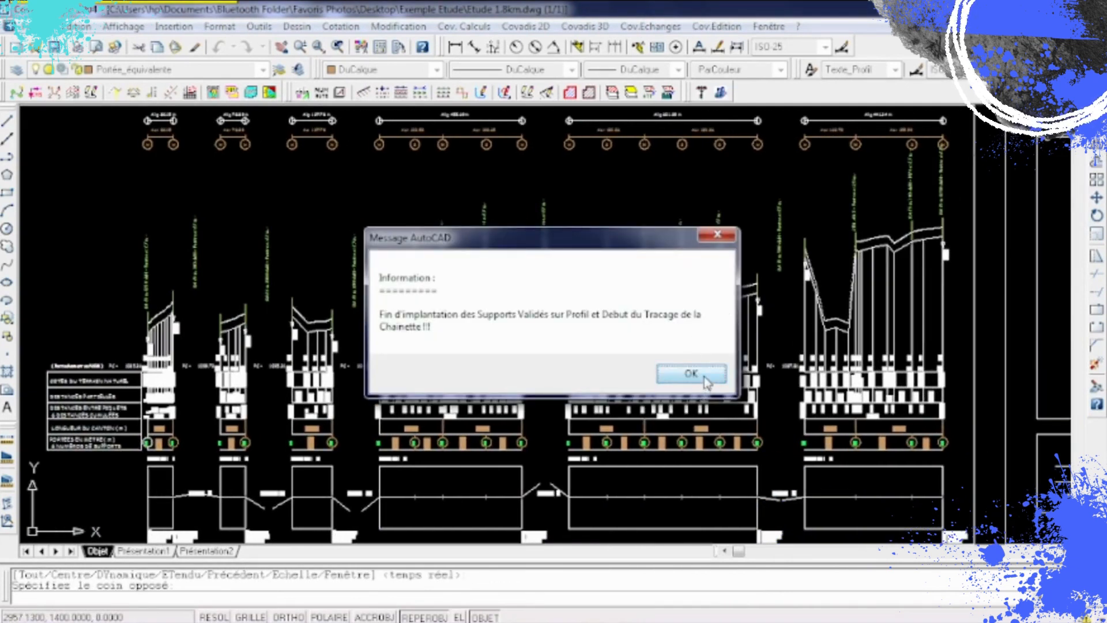
Draw the conductor catenary on the dressed profile, then finish the operation and leave the designer dialog.
left_click(705, 377)
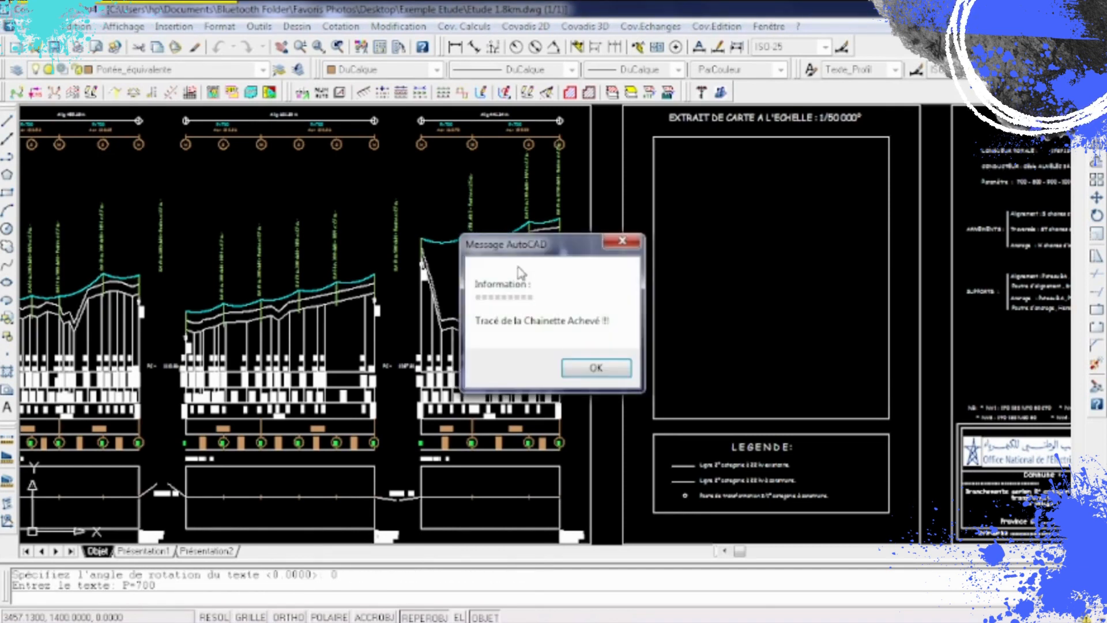
left_click(610, 370)
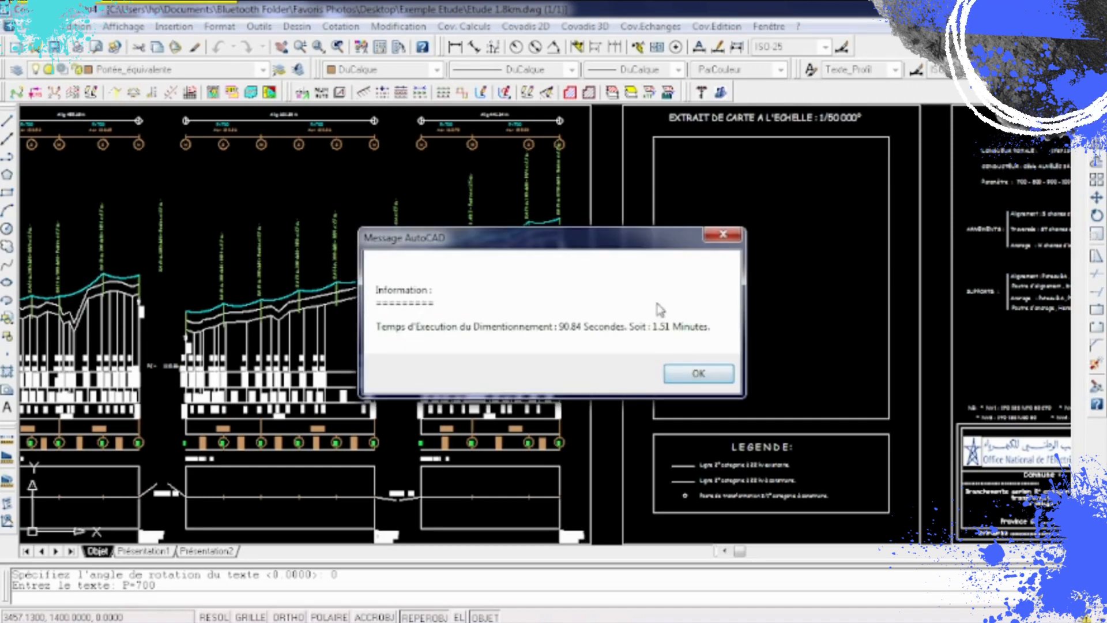
left_click(699, 373)
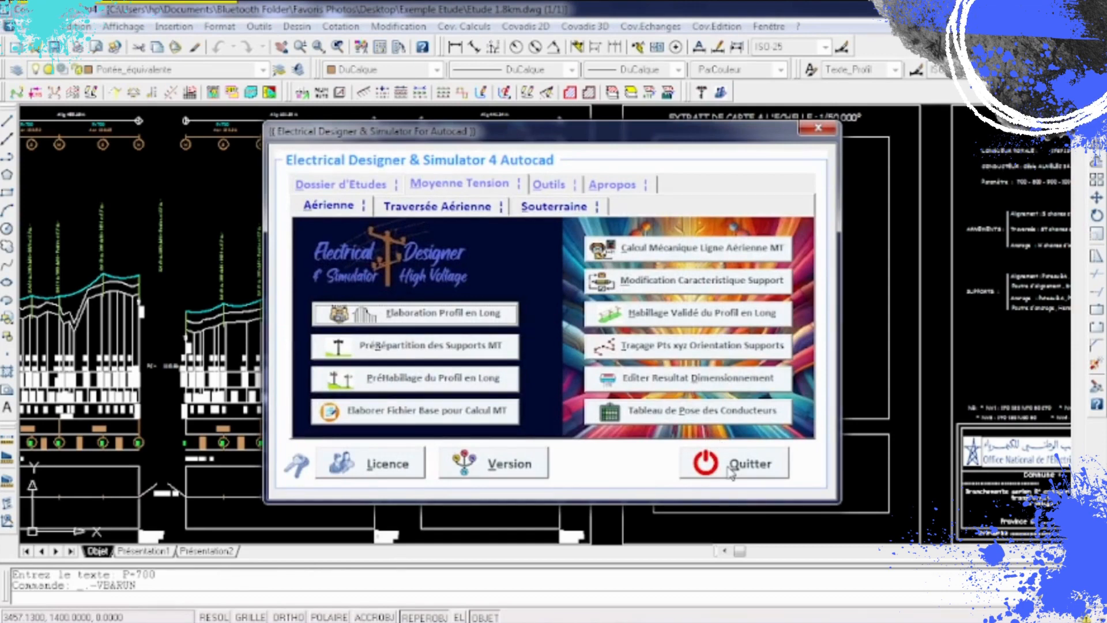
left_click(731, 465)
Examine the dressed profile: the catenary's ground clearance after support 14, the span and canton lengths, and the support labels across the sections.
scroll(604, 288, "up", 8)
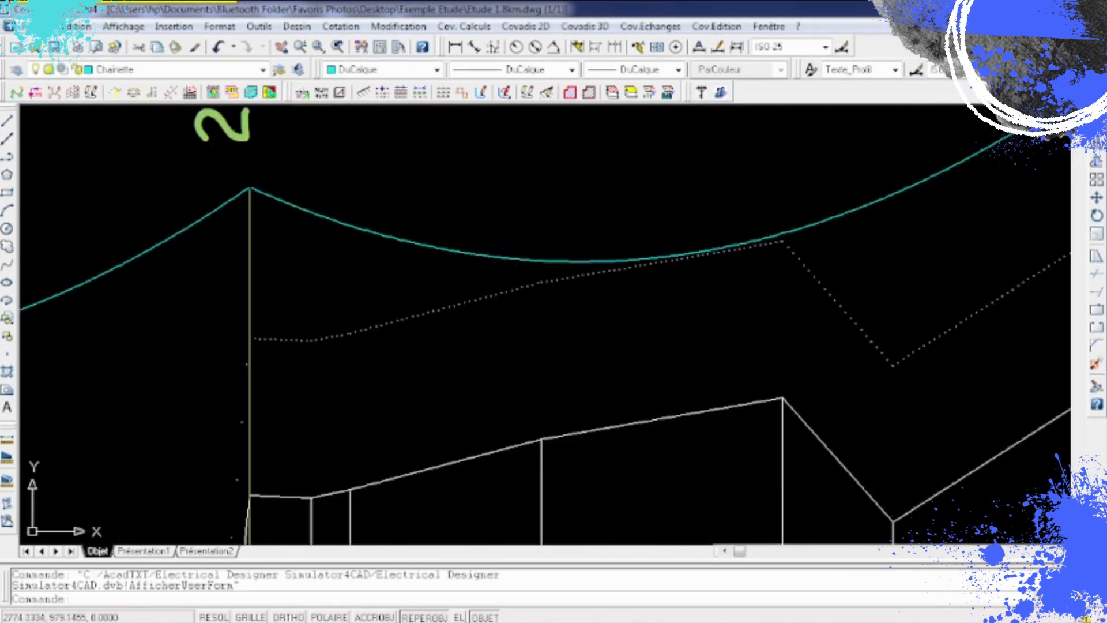
scroll(722, 267, "down", 6)
scroll(739, 525, "up", 2)
middle_click_drag(740, 525, 747, 293)
scroll(737, 399, "up", 4)
scroll(737, 399, "down", 6)
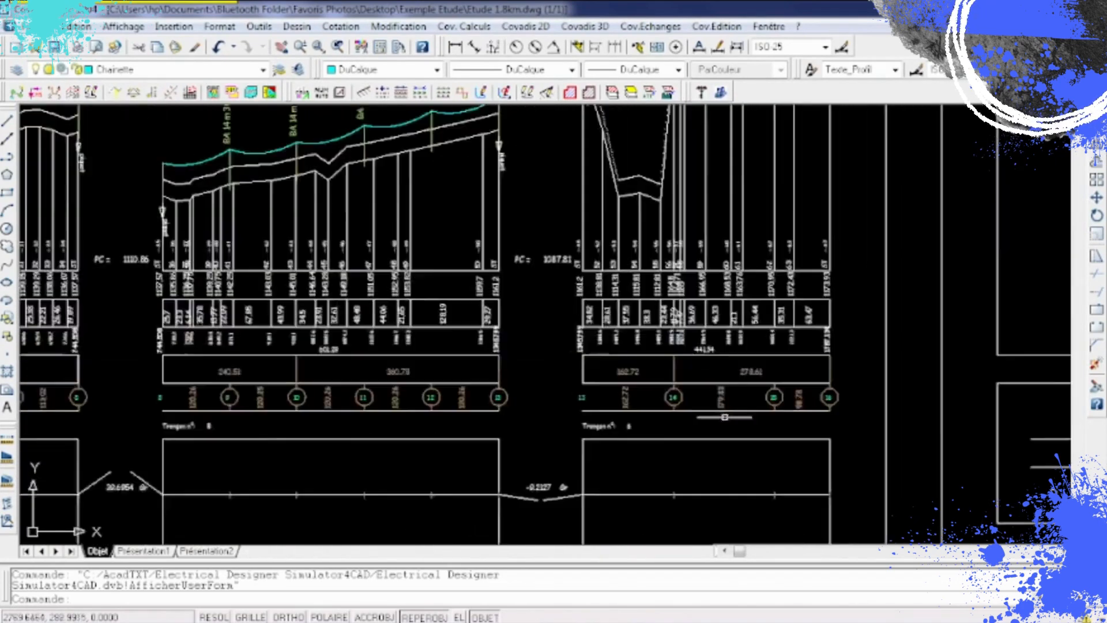
scroll(695, 434, "up", 5)
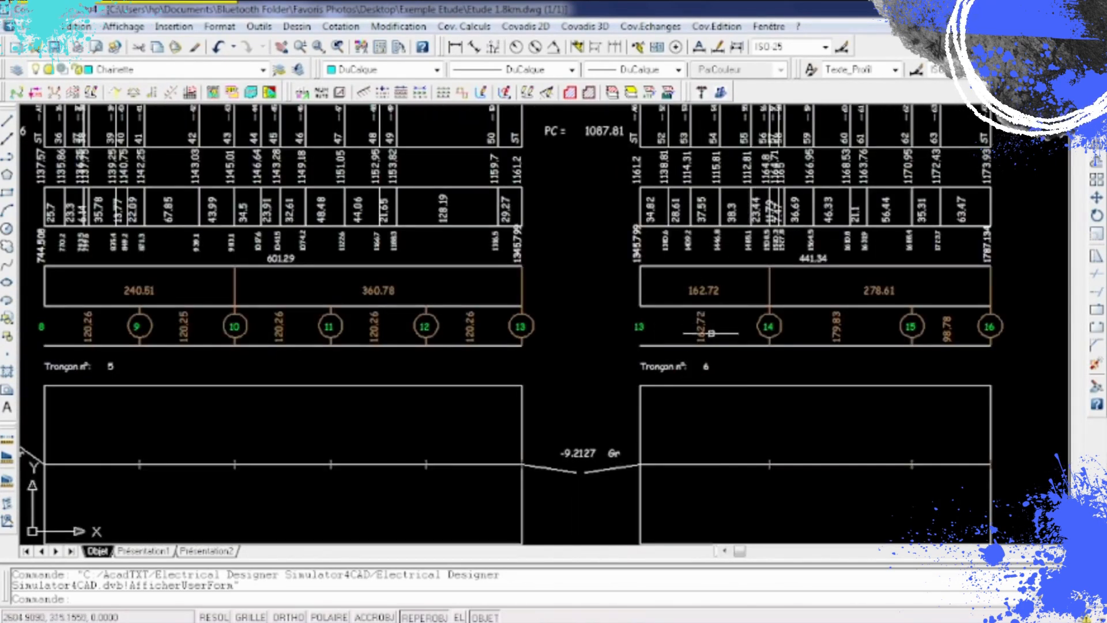
scroll(704, 363, "down", 7)
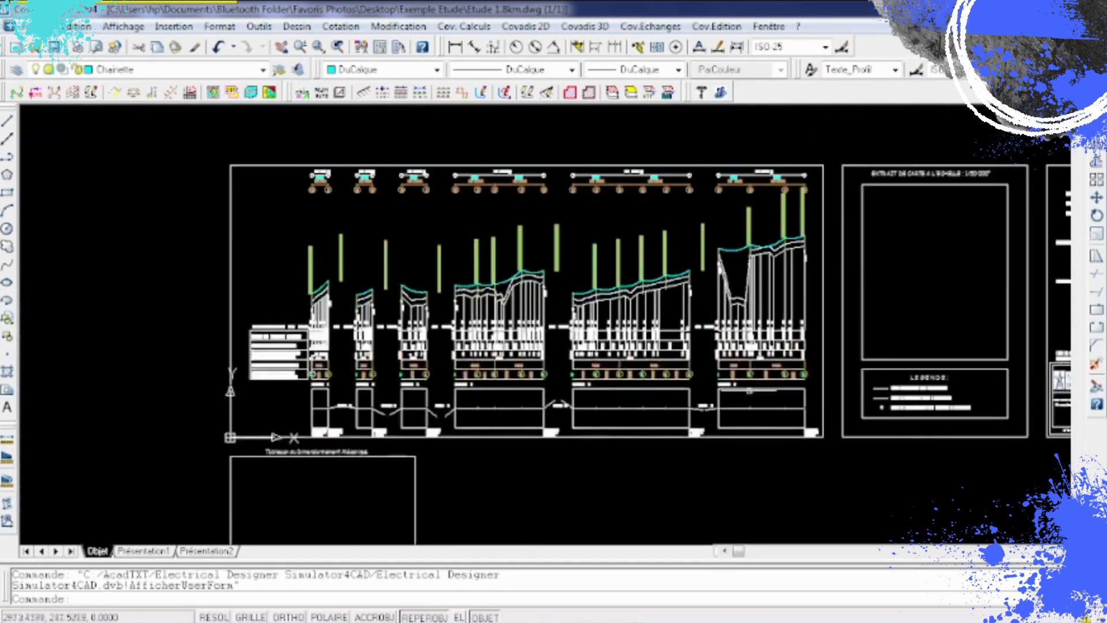
scroll(519, 268, "up", 3)
scroll(519, 269, "up", 3)
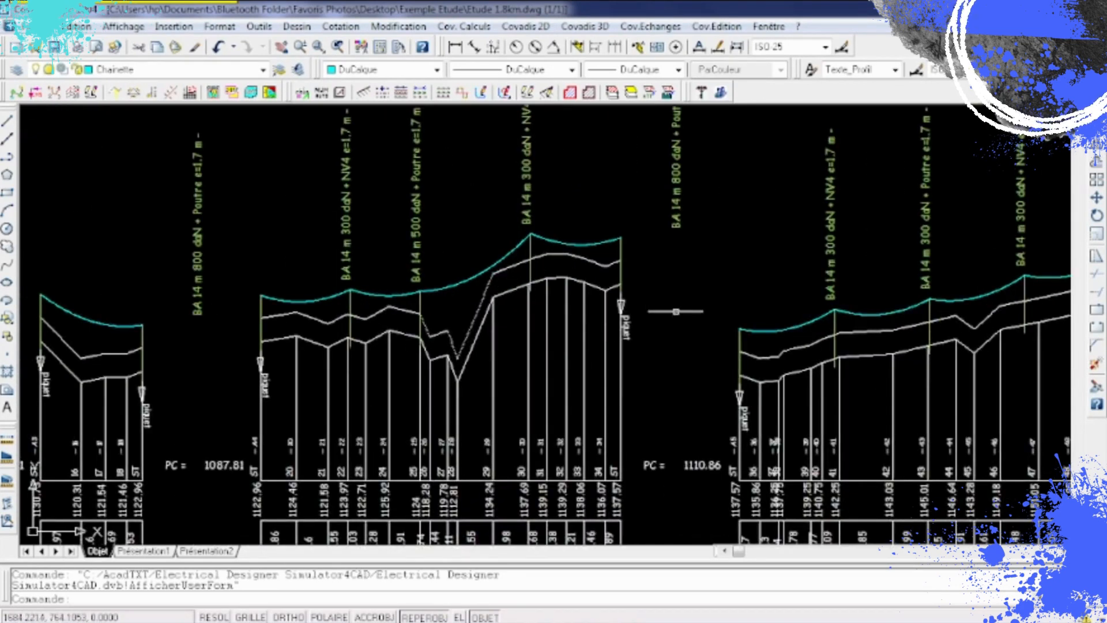
scroll(547, 292, "down", 2)
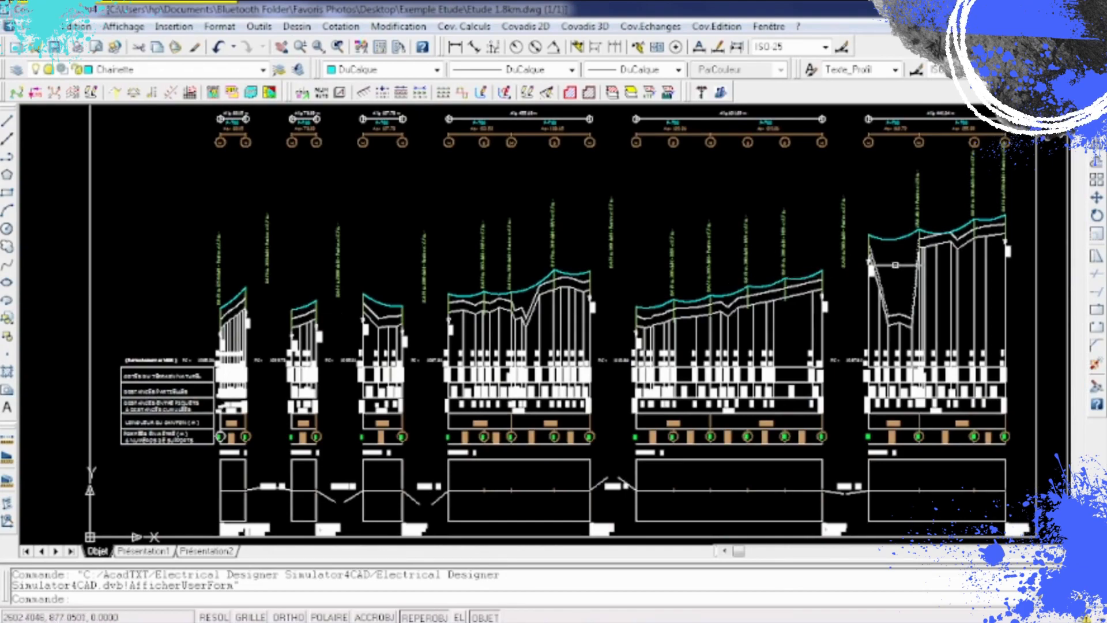
scroll(895, 265, "down", 2)
Check the catenary against the dotted clearance line between supports 14 and 15, and compare the span lengths of section 6.
scroll(536, 219, "up", 5)
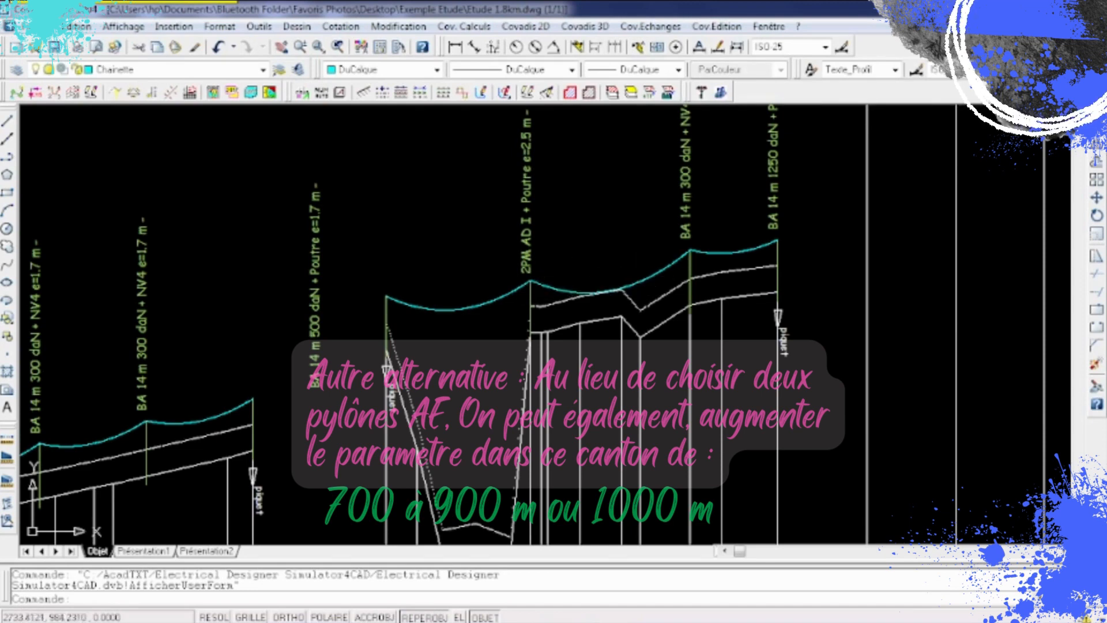
scroll(623, 289, "up", 6)
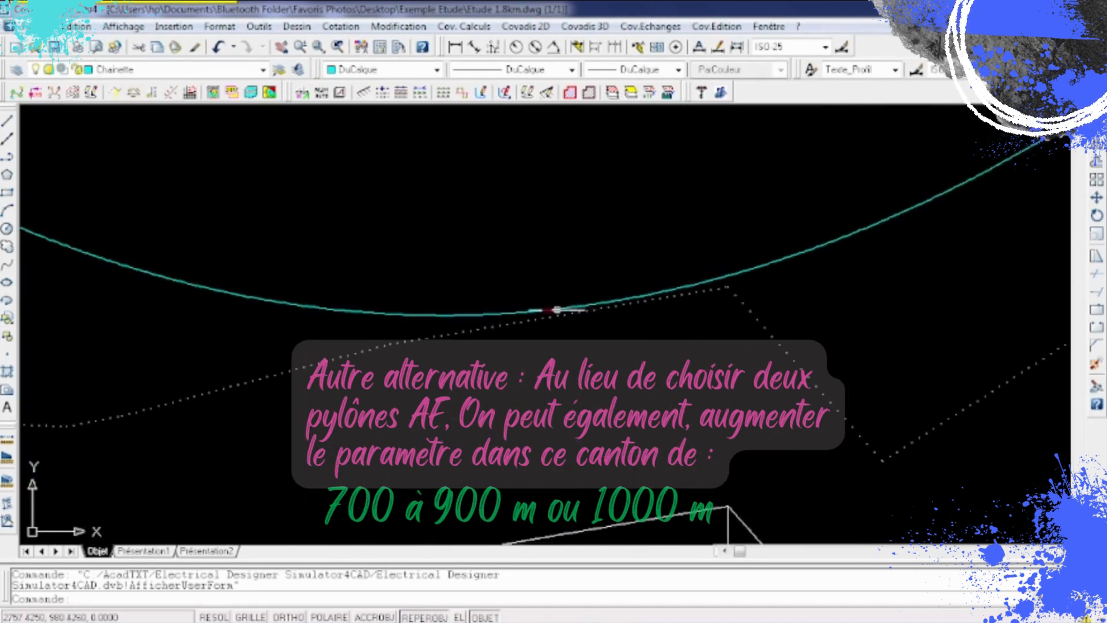
scroll(557, 309, "down", 5)
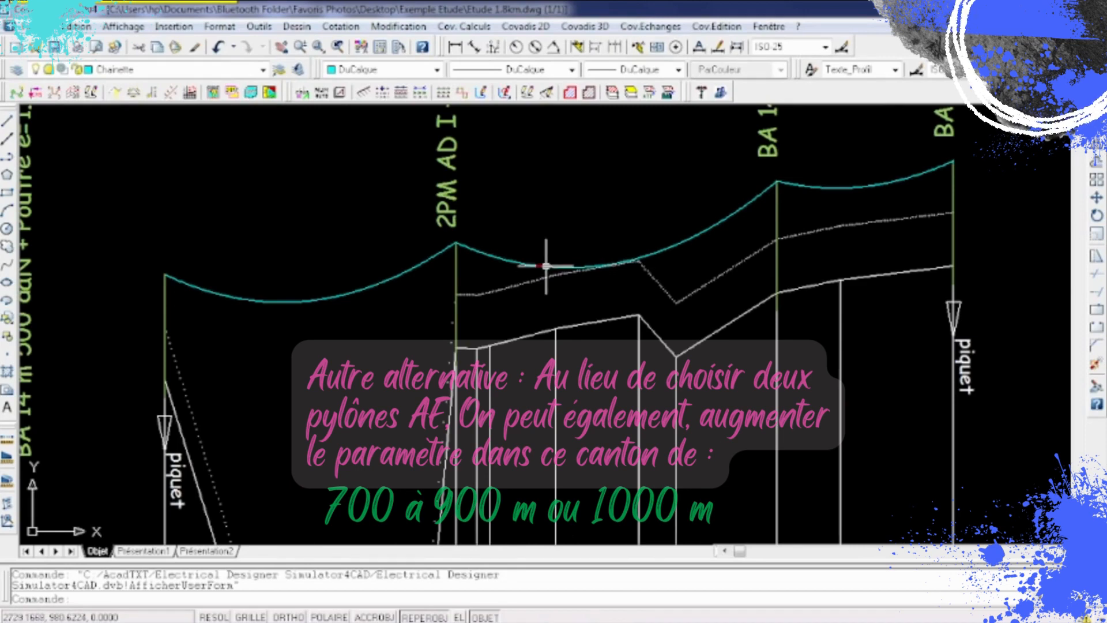
scroll(546, 266, "down", 3)
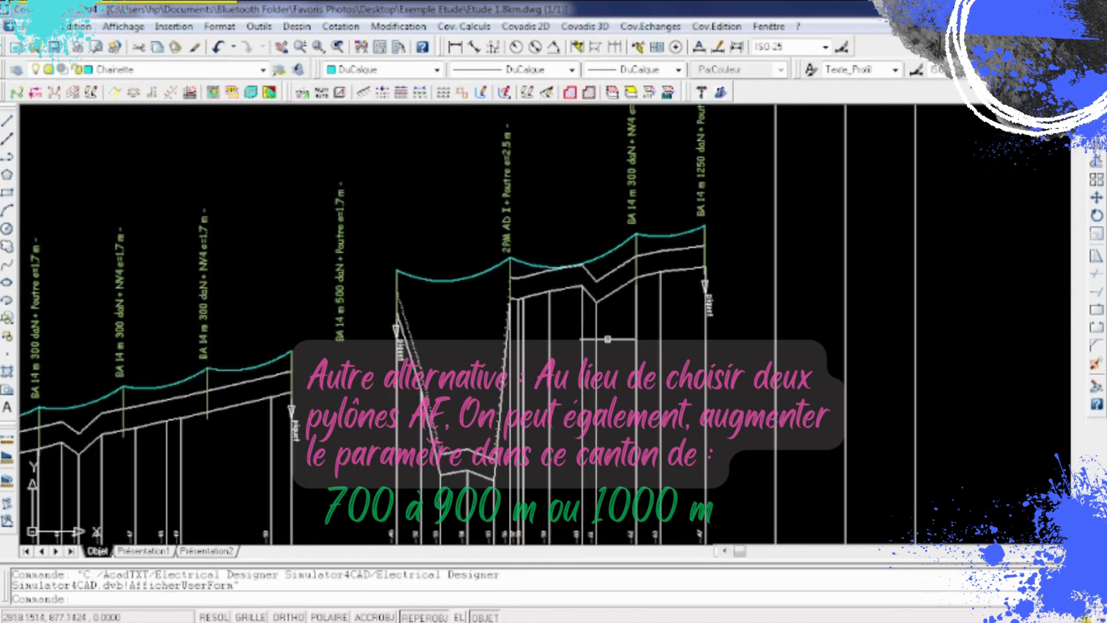
scroll(604, 369, "down", 4)
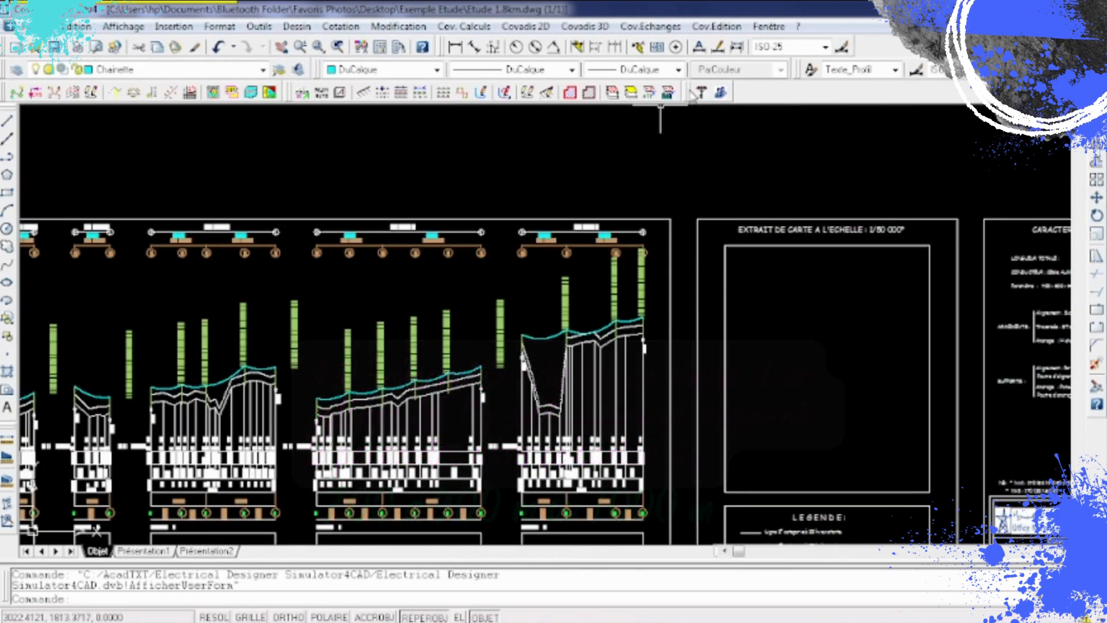
scroll(591, 401, "up", 6)
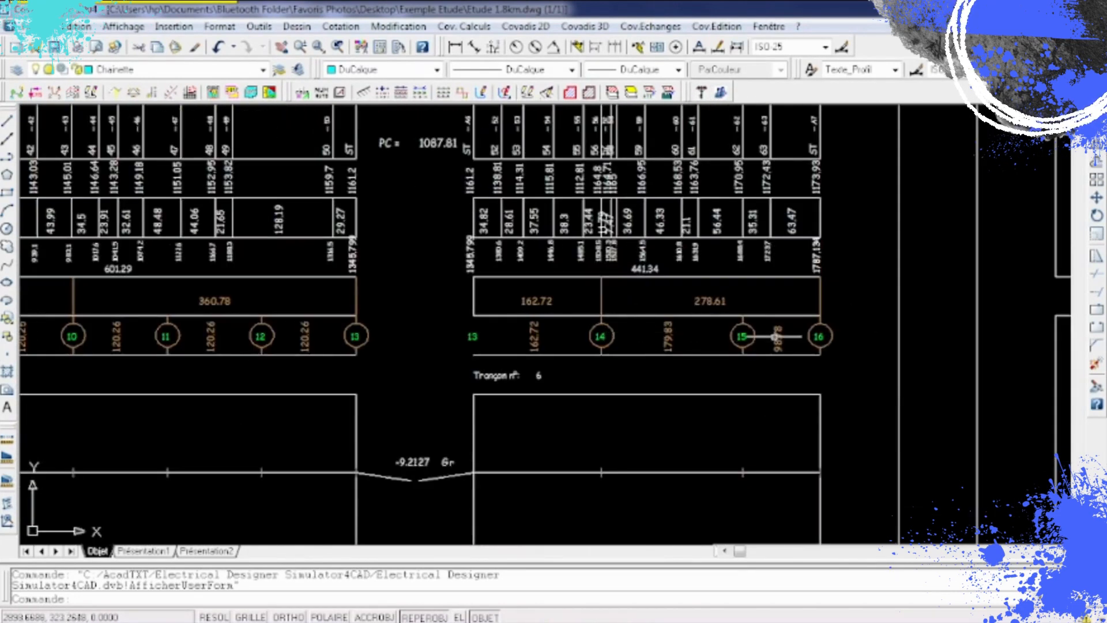
scroll(634, 433, "down", 4)
scroll(633, 433, "down", 3)
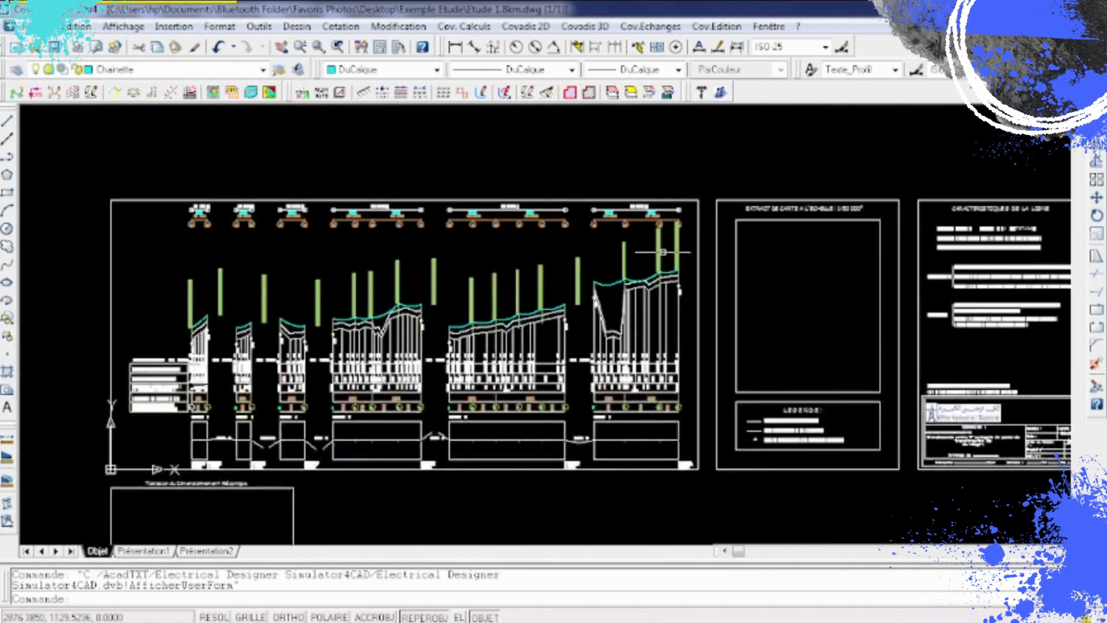
scroll(651, 190, "up", 6)
scroll(654, 186, "down", 6)
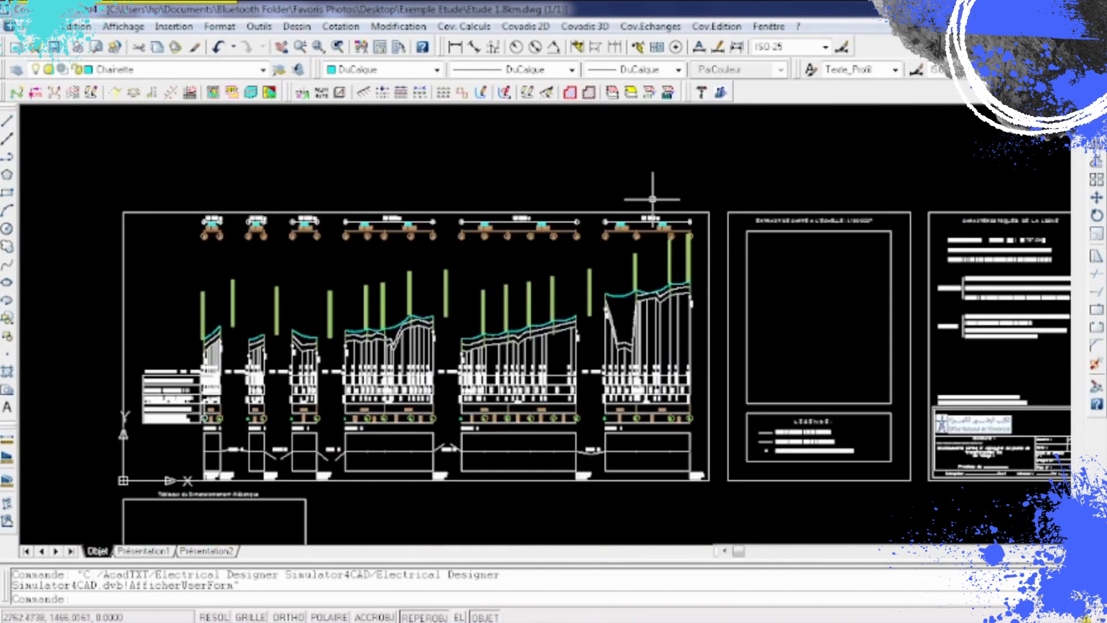
Plot the supports on the plan from their Lambert coordinates with a scale ratio of 5, then compute their orientation points.
left_click(701, 93)
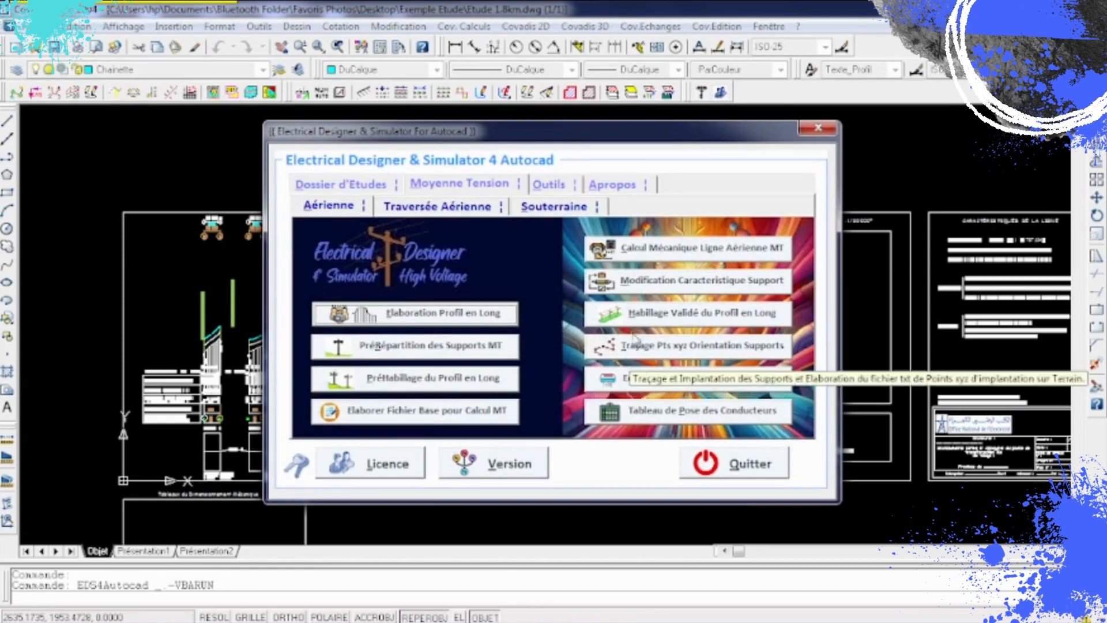
left_click(650, 346)
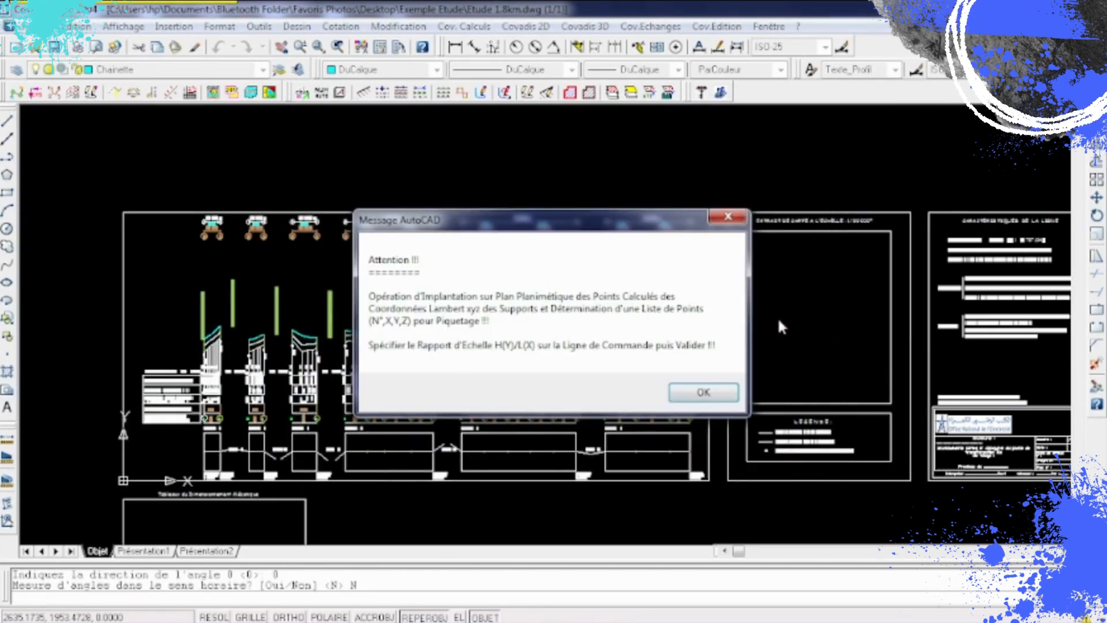
left_click(705, 392)
type("5")
key("Return")
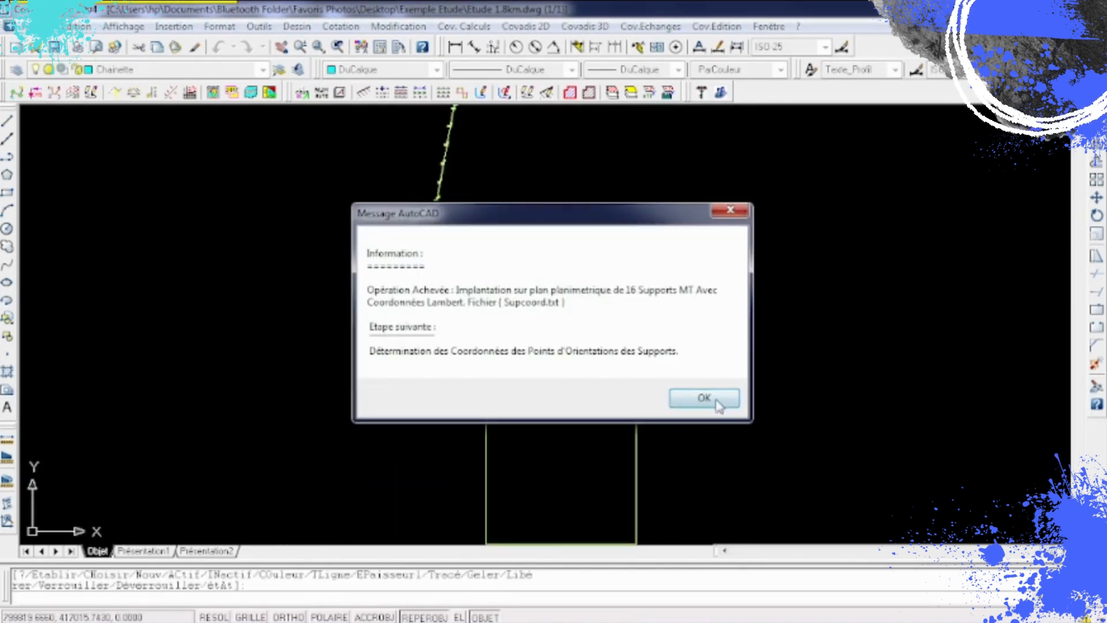
left_click(705, 398)
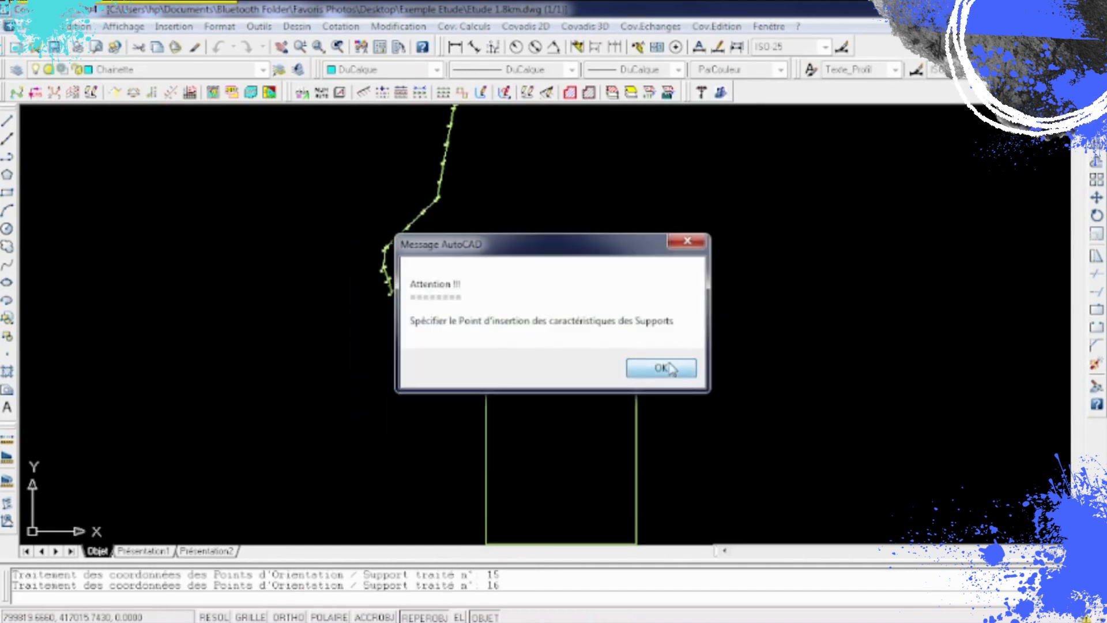
Place the support characteristics, support Lambert coordinates and orientation stake coordinates tables side by side beside the plotted line.
left_click(670, 369)
left_click(486, 319)
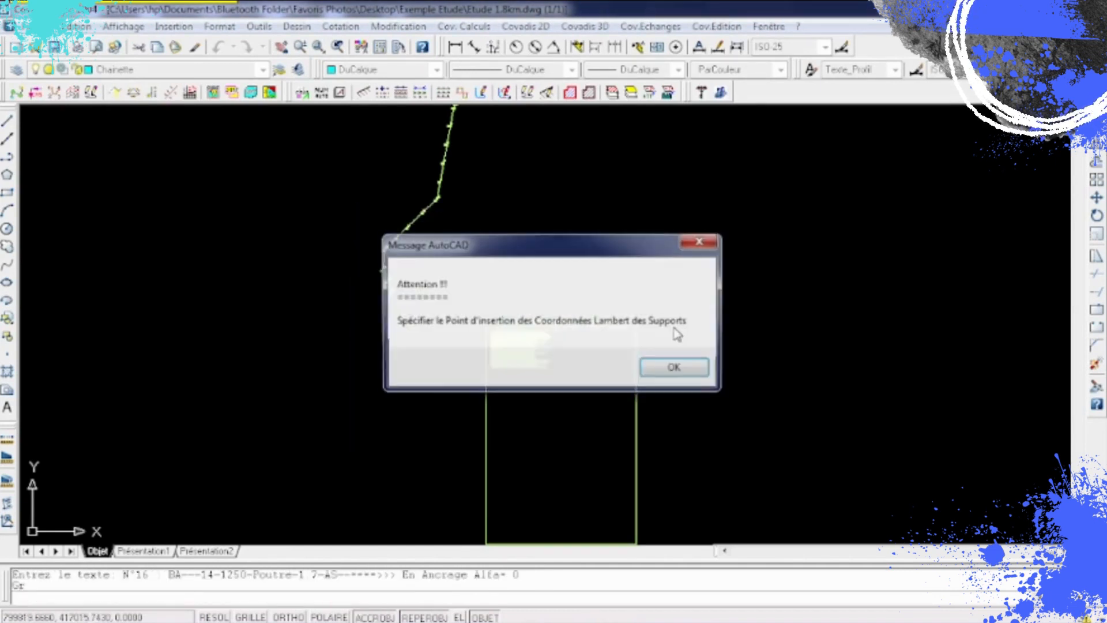
left_click(674, 368)
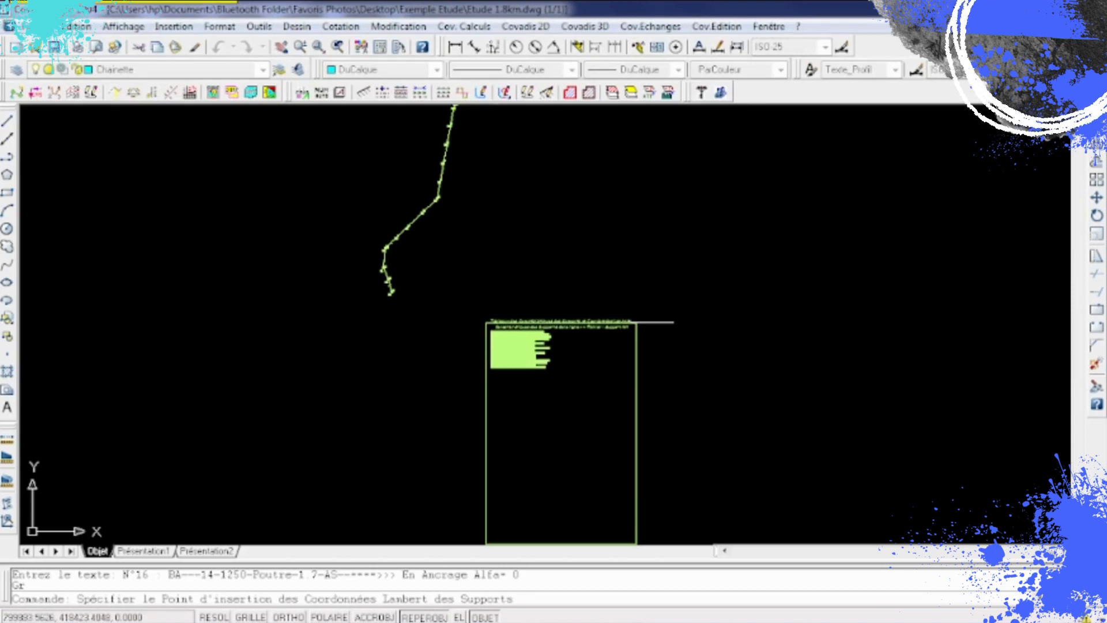
left_click(643, 322)
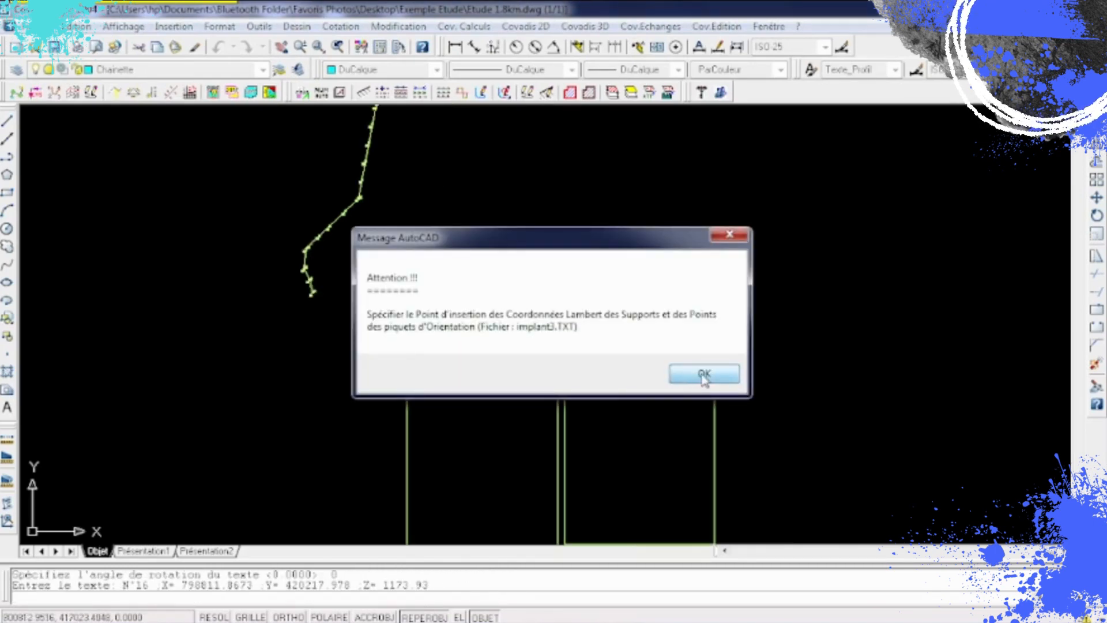
left_click(704, 375)
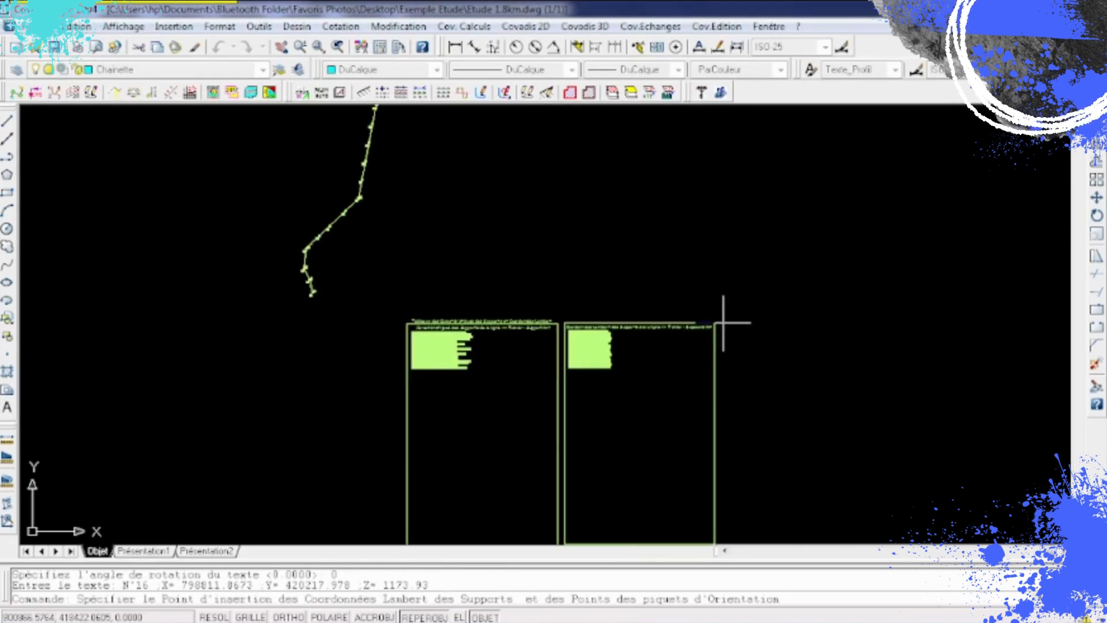
left_click(722, 322)
left_click(700, 387)
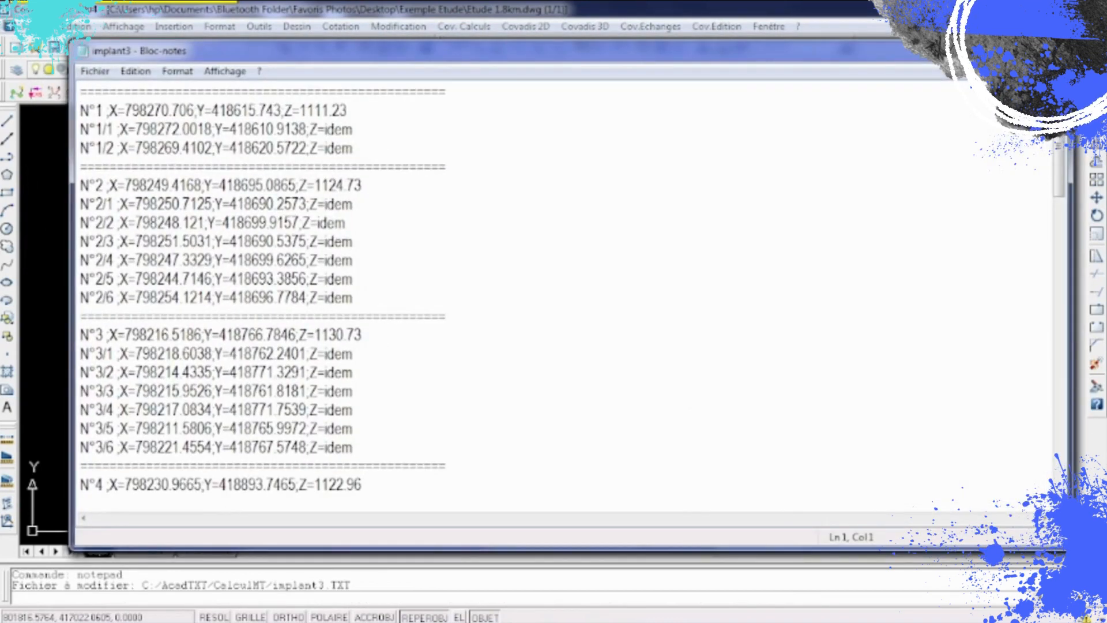
Close the implant3 coordinate file, finish the support layout operation and leave the designer dialog.
left_click(1053, 46)
left_click(1054, 47)
left_click(1054, 46)
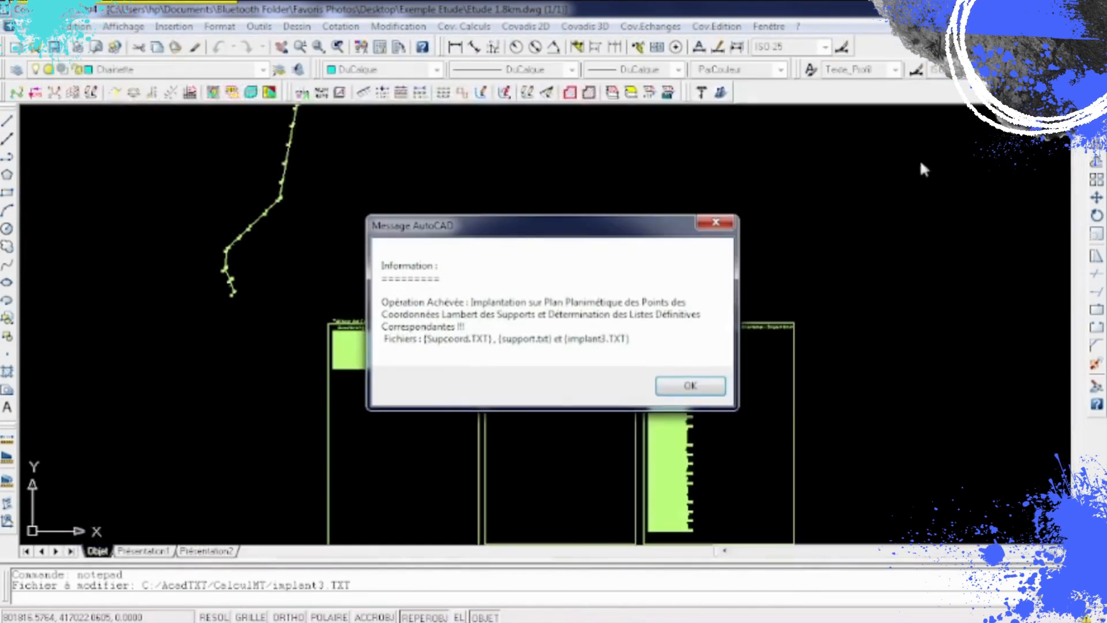
left_click(704, 390)
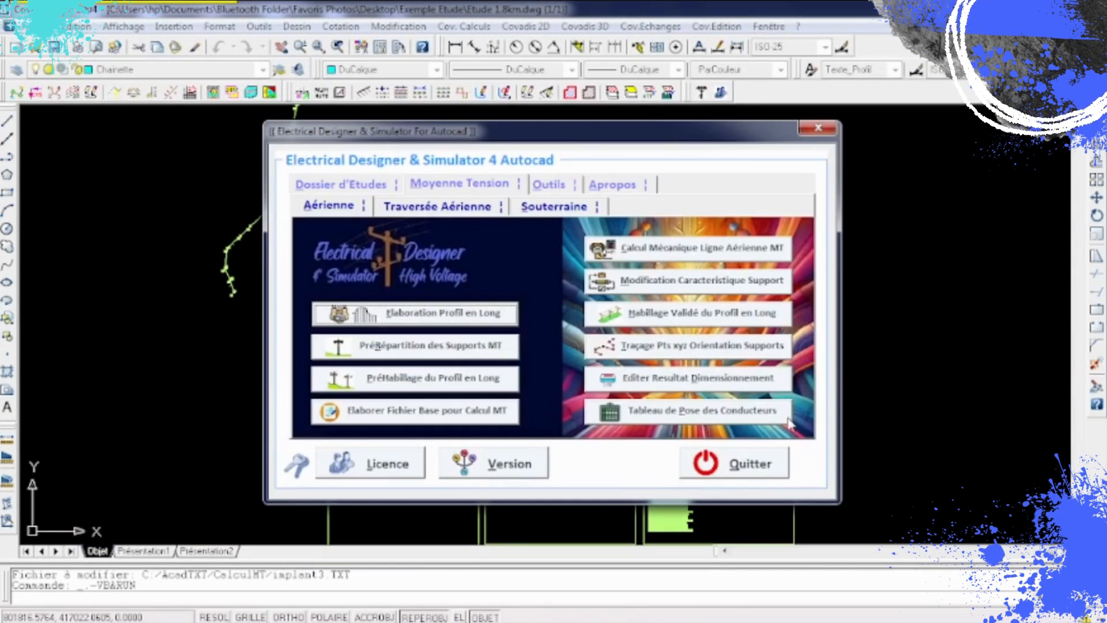
left_click(757, 480)
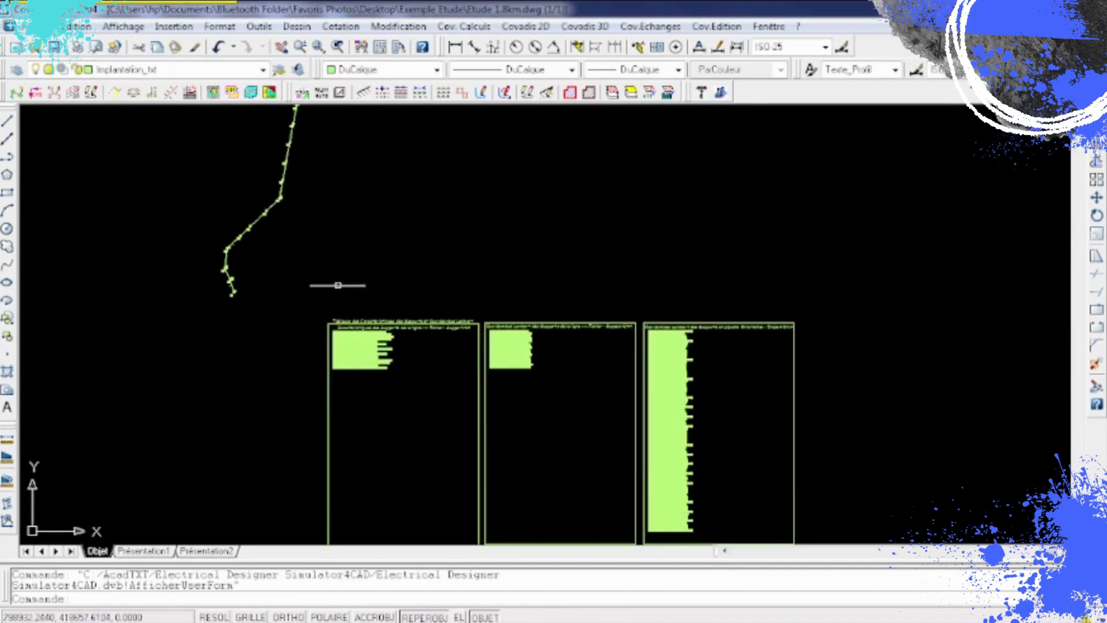
Examine the plotted line on the plan, following the numbered supports and angle points from A1 up to the line's upper end.
scroll(223, 271, "up", 5)
scroll(217, 281, "up", 2)
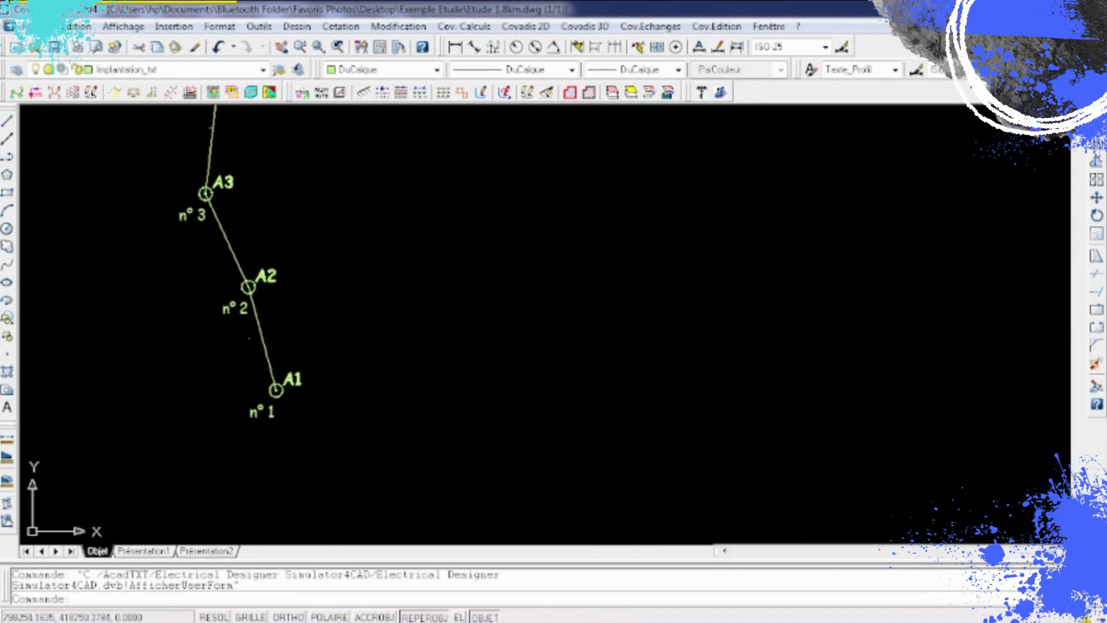
middle_click_drag(248, 200, 462, 507)
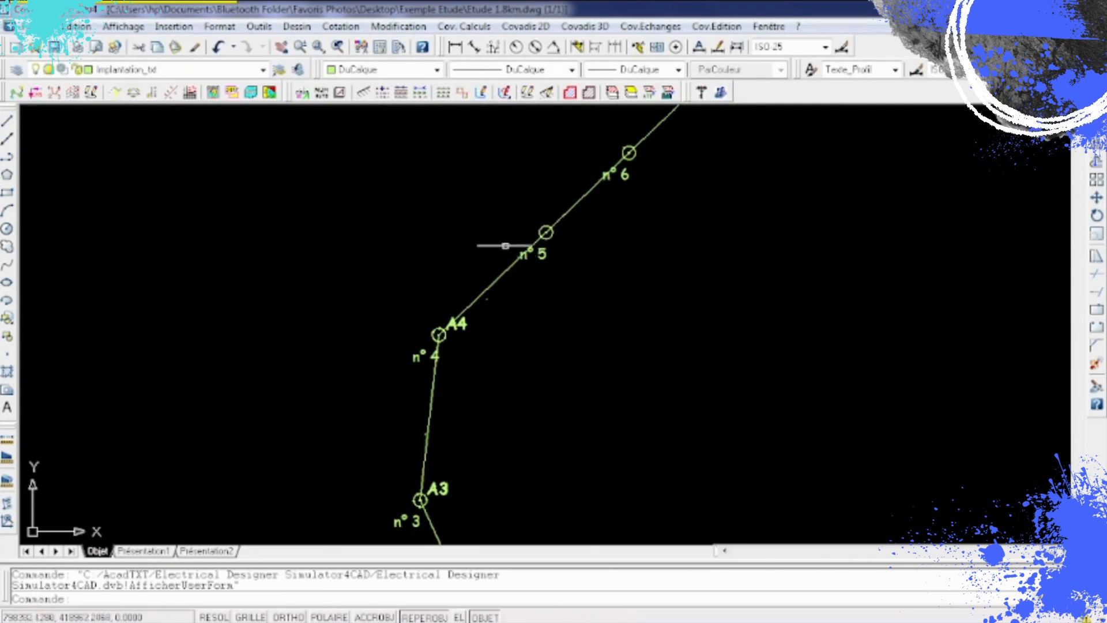
middle_click_drag(647, 252, 507, 398)
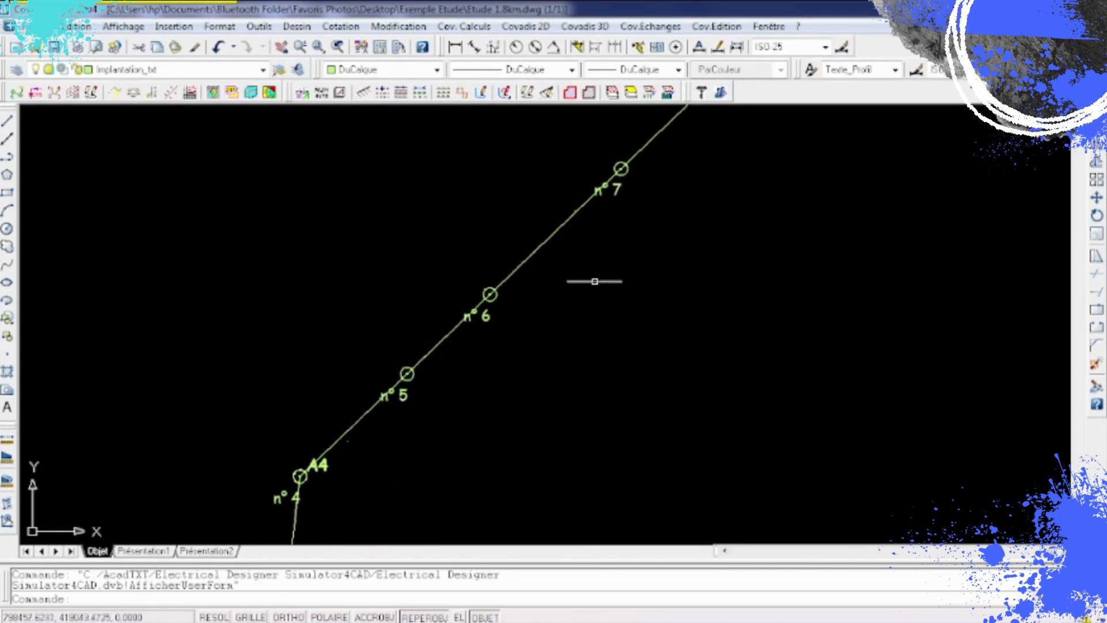
scroll(490, 318, "down", 3)
middle_click_drag(697, 179, 571, 407)
scroll(572, 386, "up", 2)
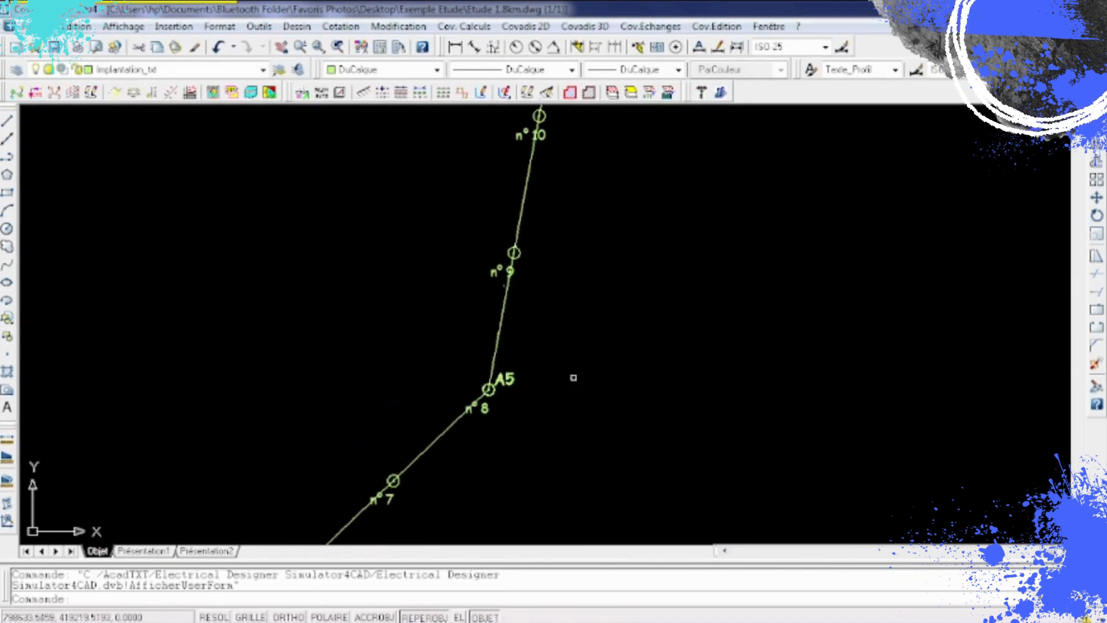
middle_click_drag(559, 343, 563, 455)
scroll(544, 225, "down", 4)
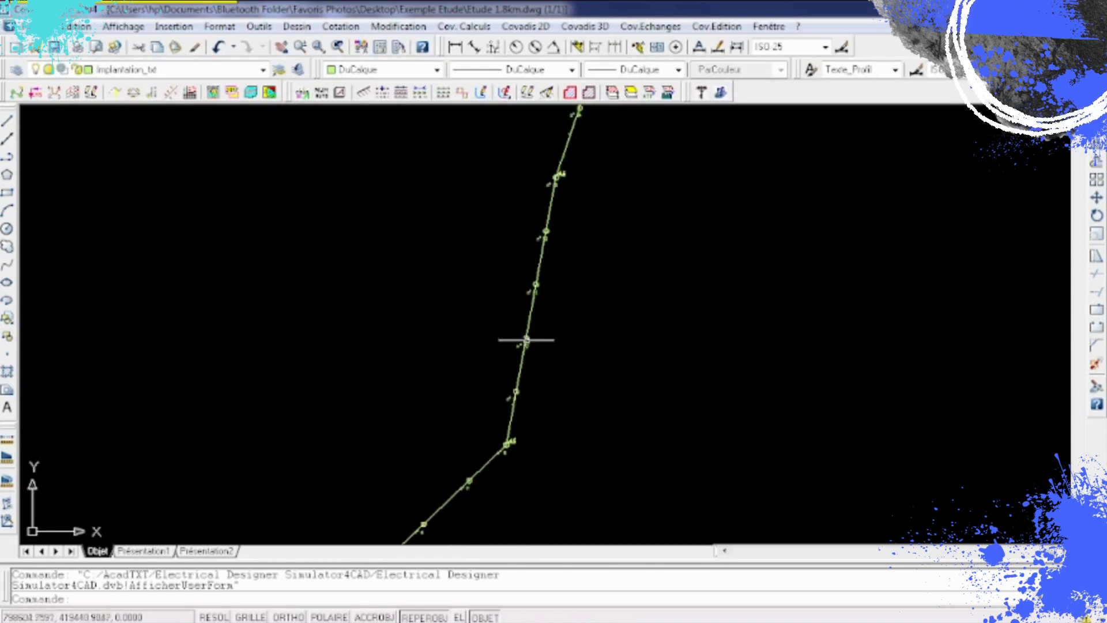
scroll(529, 236, "up", 3)
mouse_move(595, 132)
middle_mouse_down()
mouse_move(564, 339)
mouse_move(528, 353)
middle_mouse_up()
scroll(541, 365, "up", 5)
scroll(554, 372, "down", 5)
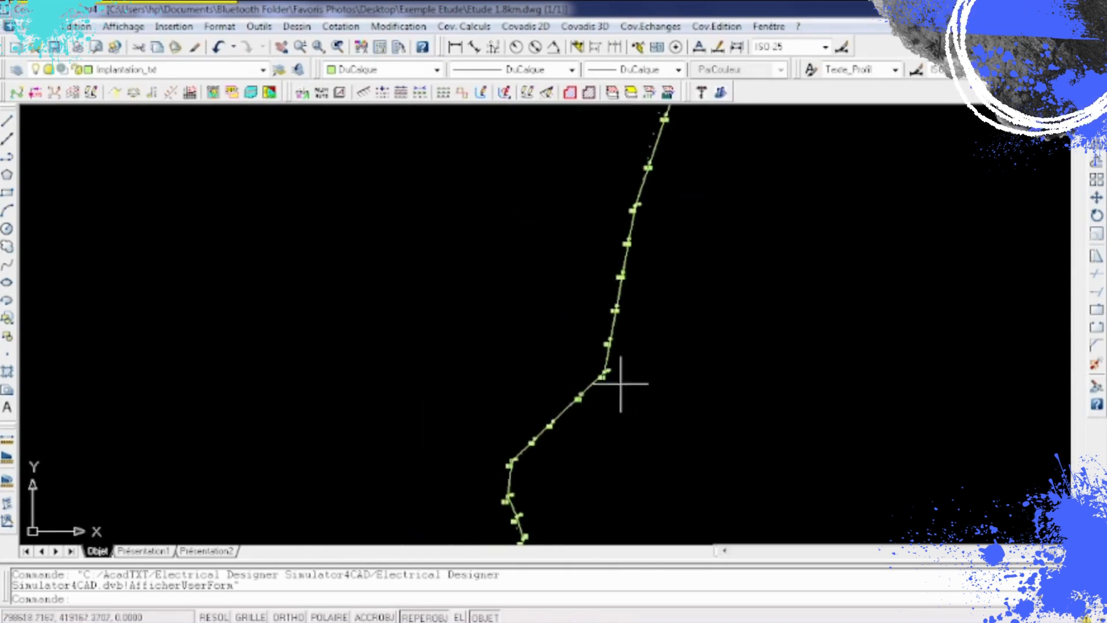
Inspect the orientation points around support 8 at angle point A5.
scroll(615, 379, "up", 3)
scroll(539, 387, "up", 8)
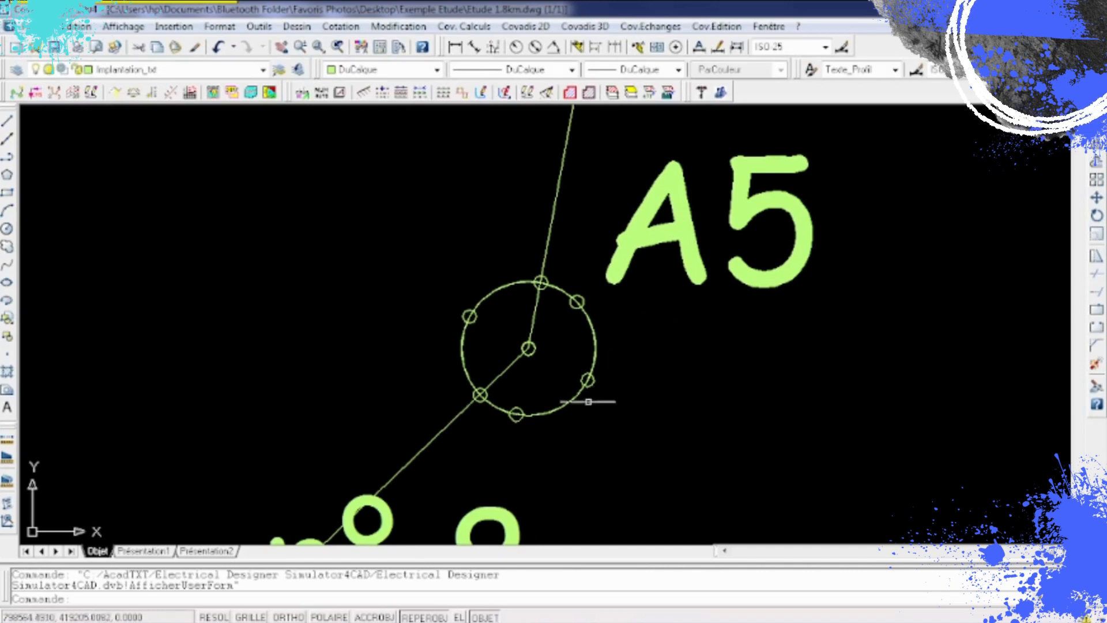
scroll(582, 254, "down", 10)
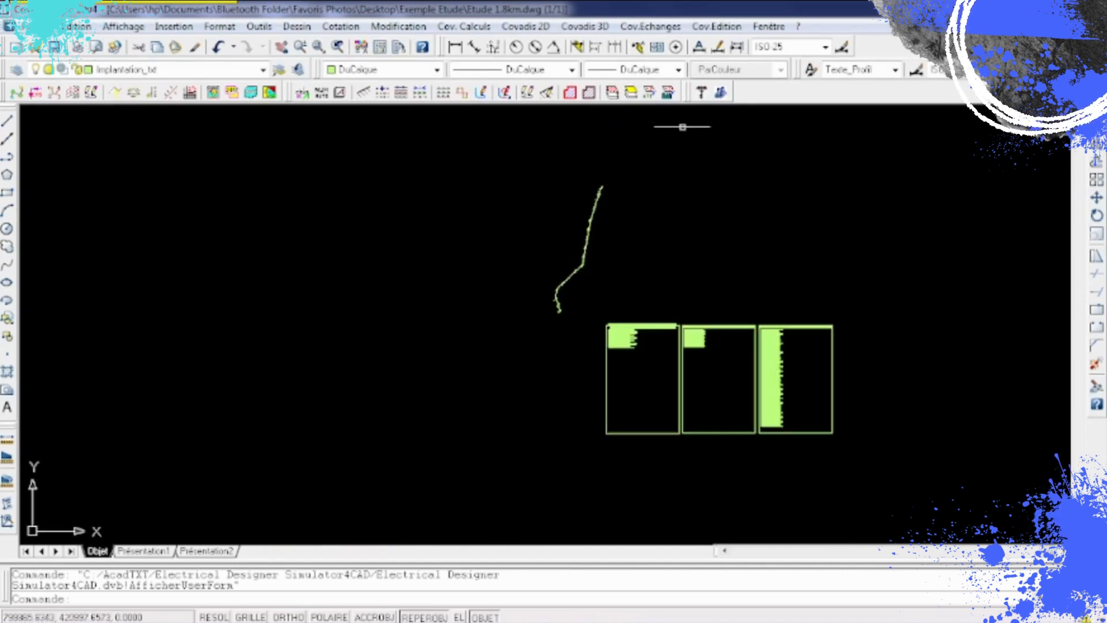
Insert the mechanical dimensioning result tables directly below the lower-left corner of the longitudinal profile sheet.
left_click(720, 92)
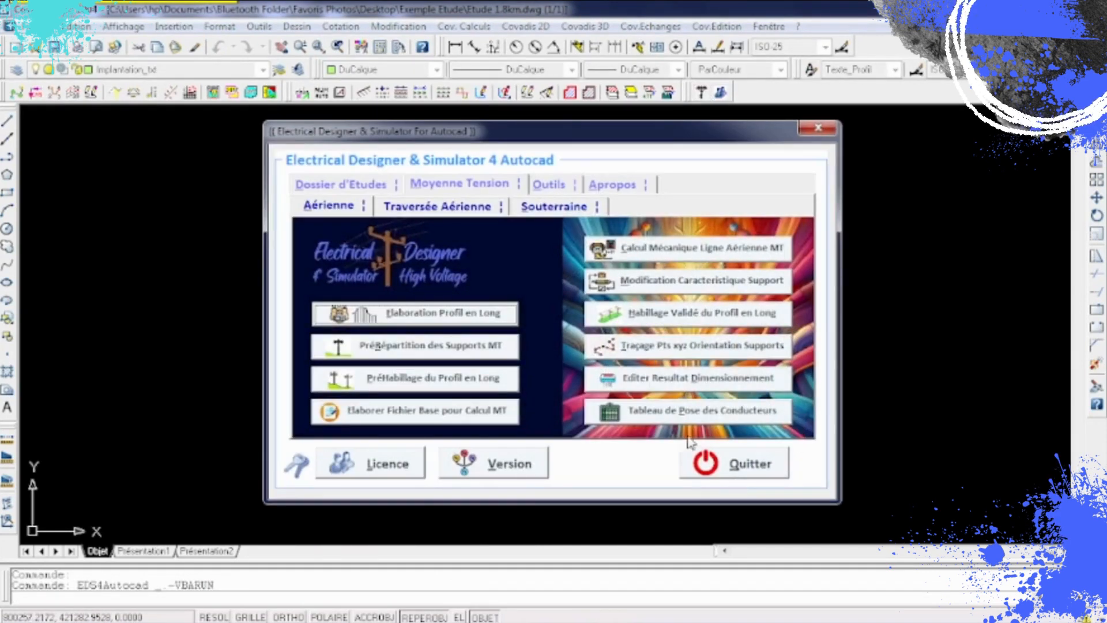
left_click(660, 376)
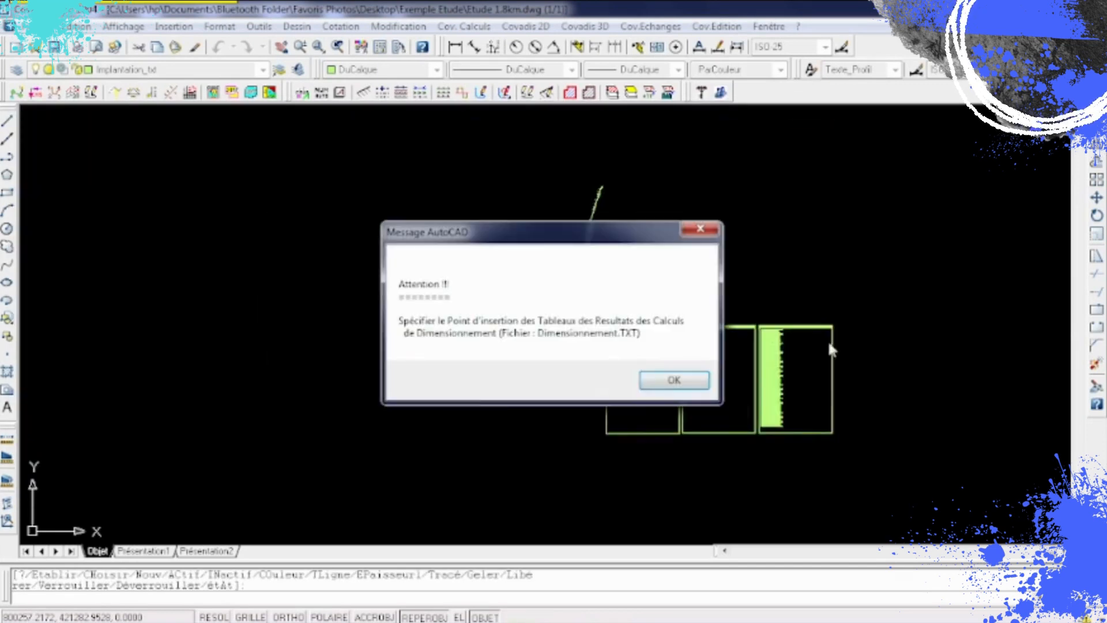
left_click(707, 382)
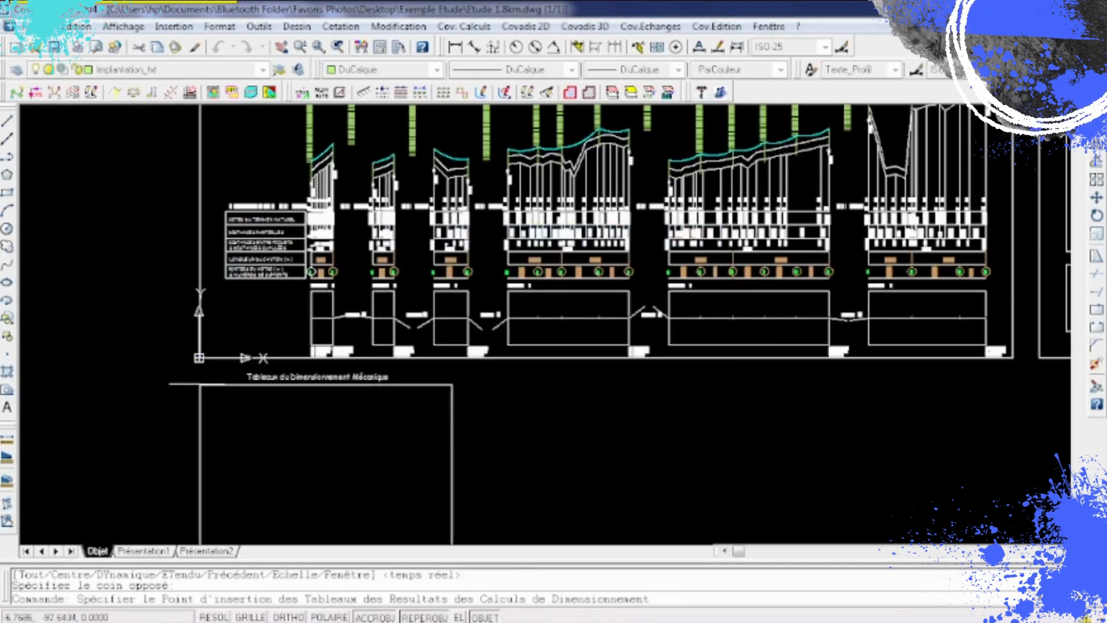
left_click(199, 384)
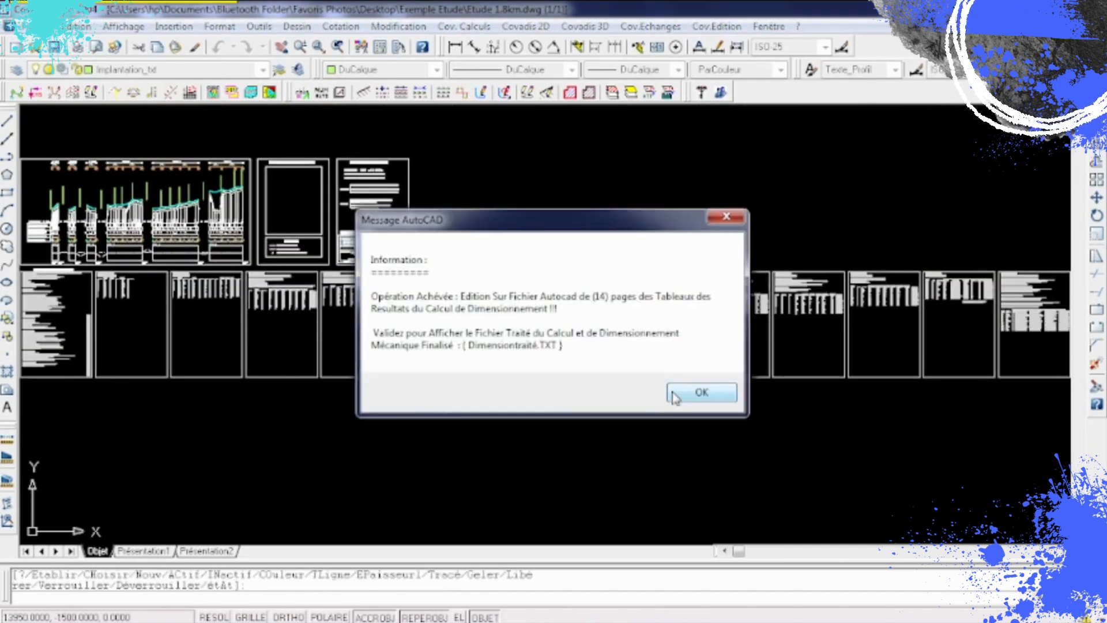
Display the Dimensiontraité report and read through the line's mechanical dimensioning calculations.
left_click(716, 397)
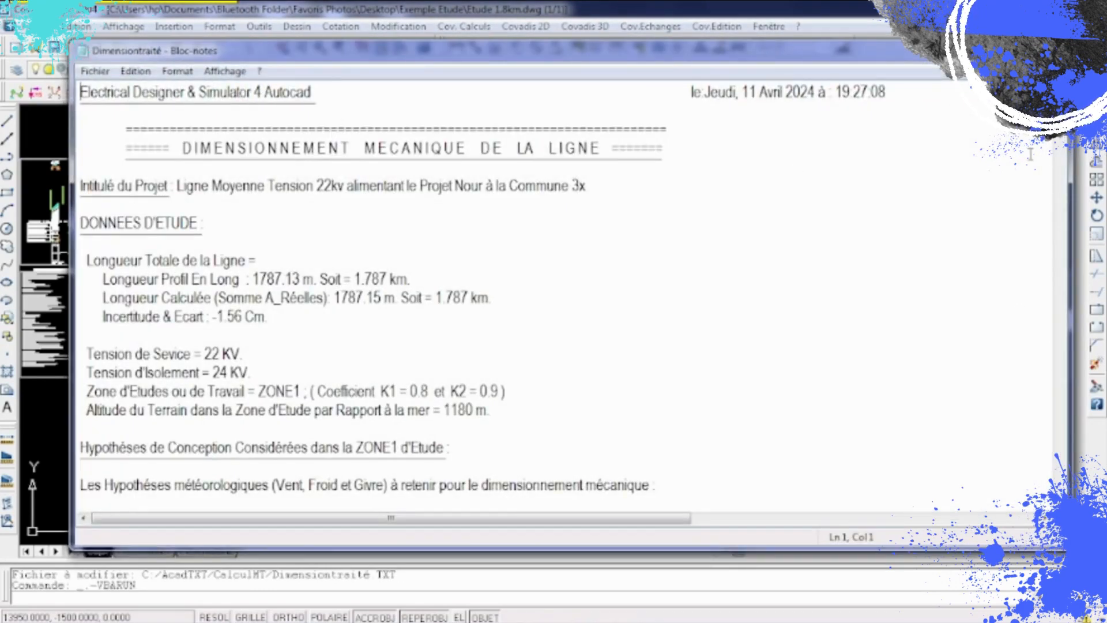
left_click_drag(1058, 103, 1037, 505)
scroll(613, 282, "up", 14)
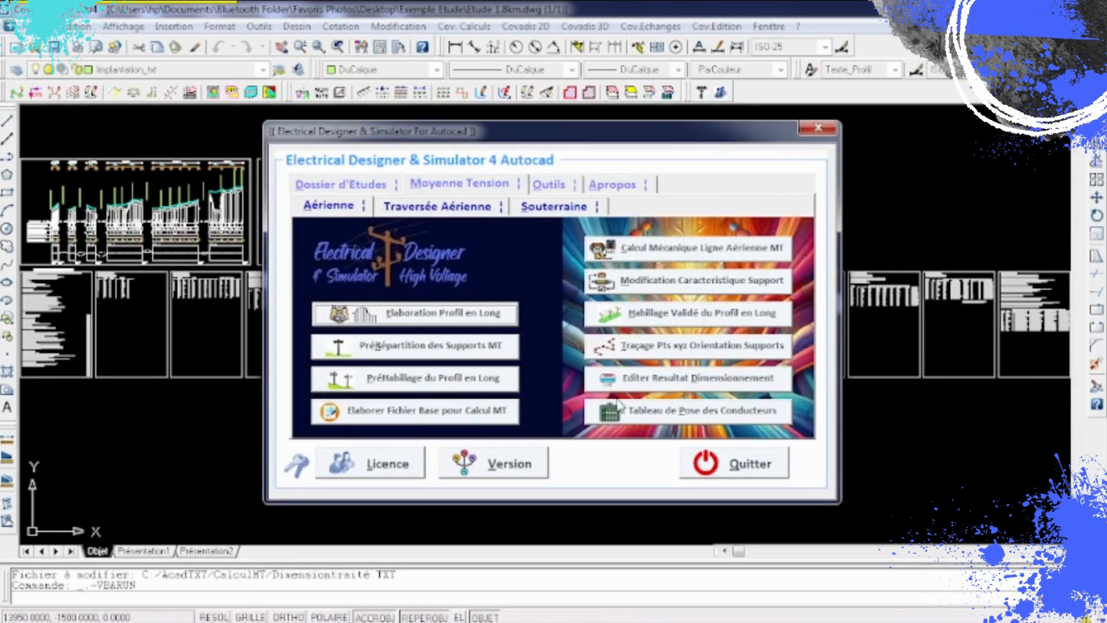
Generate the conductor laying table and examine the mechanical tensions and median sags at 0, 5 and 10 °C.
left_click(653, 410)
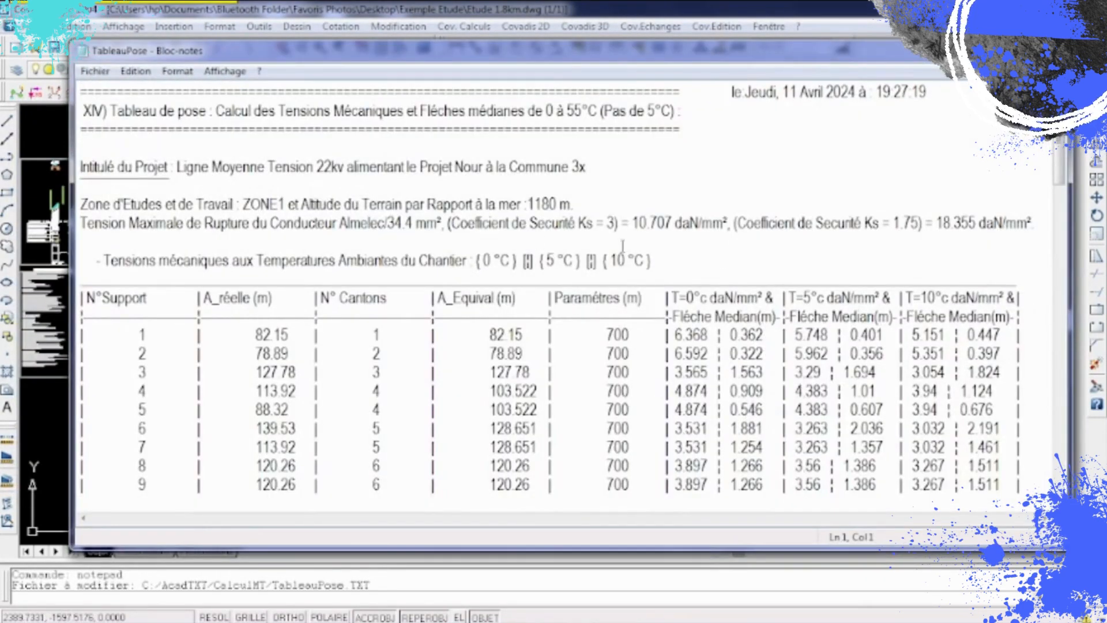
scroll(623, 247, "down", 1)
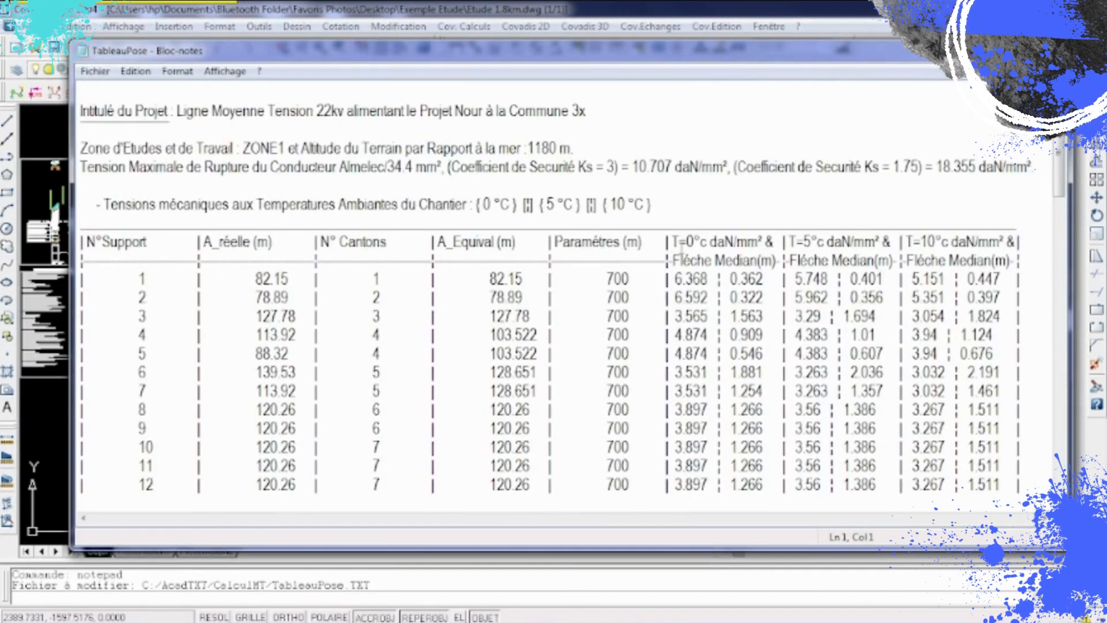
left_click_drag(667, 241, 759, 242)
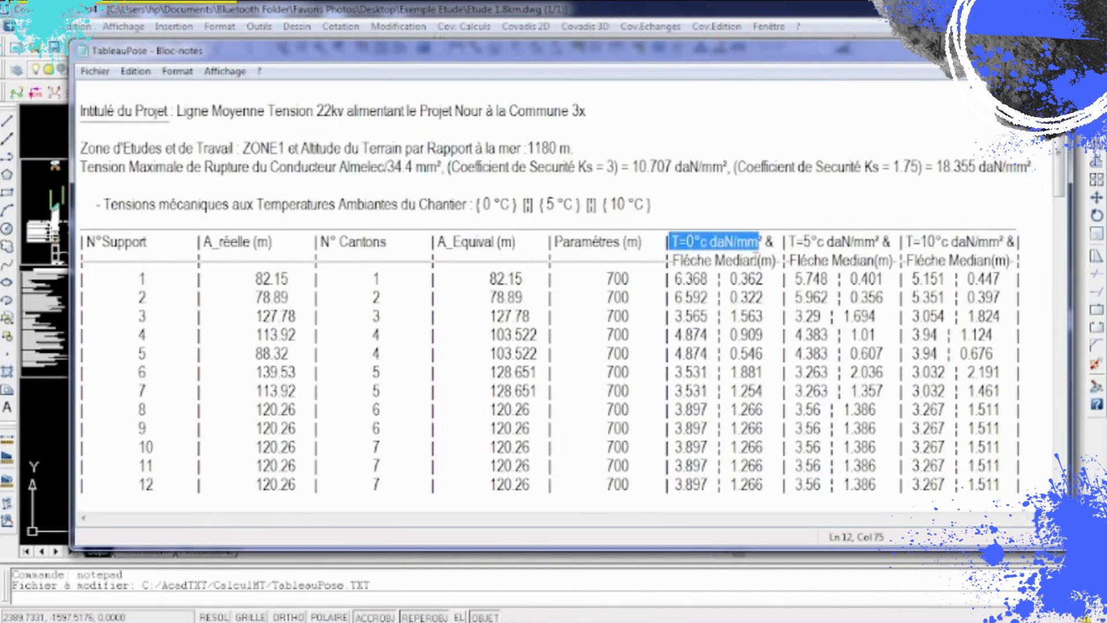
left_click(672, 260)
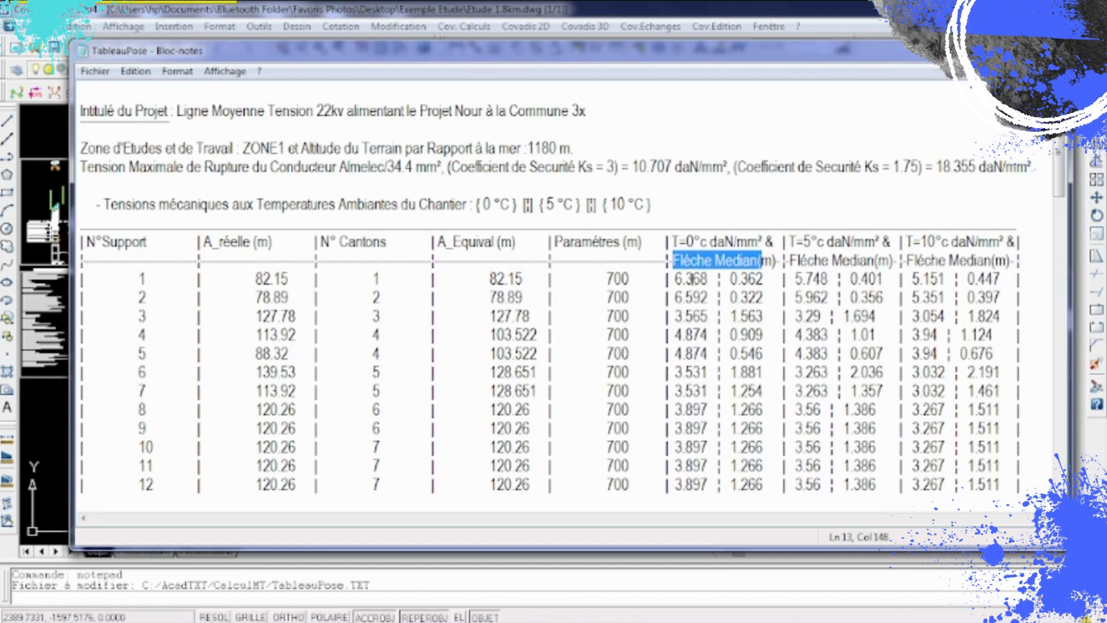
left_click_drag(708, 279, 767, 279)
left_click(693, 241)
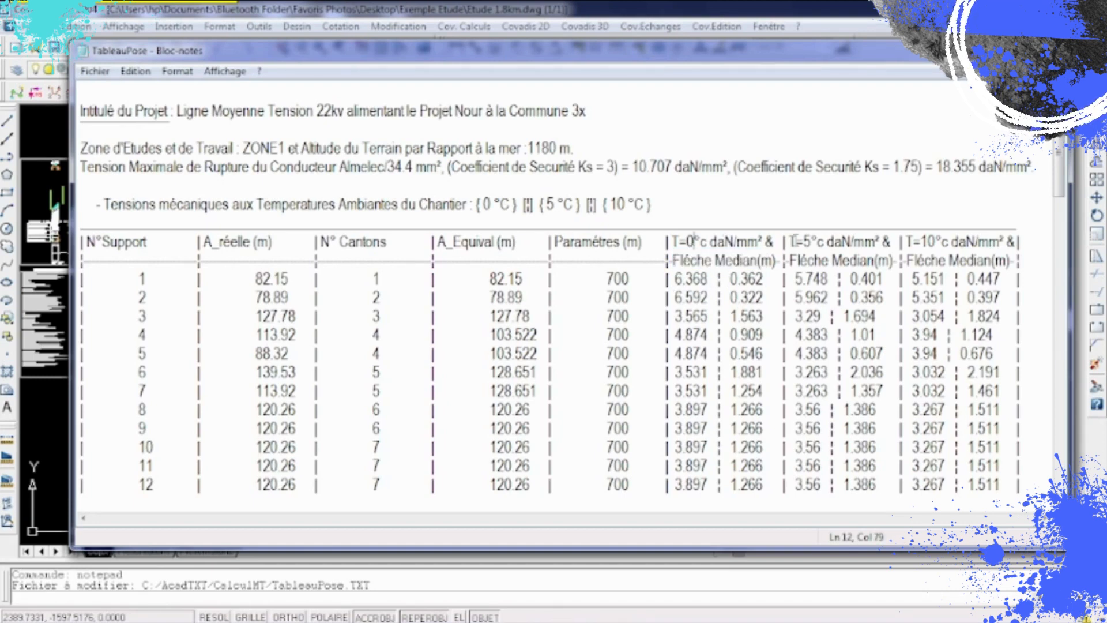
left_click_drag(793, 280, 912, 280)
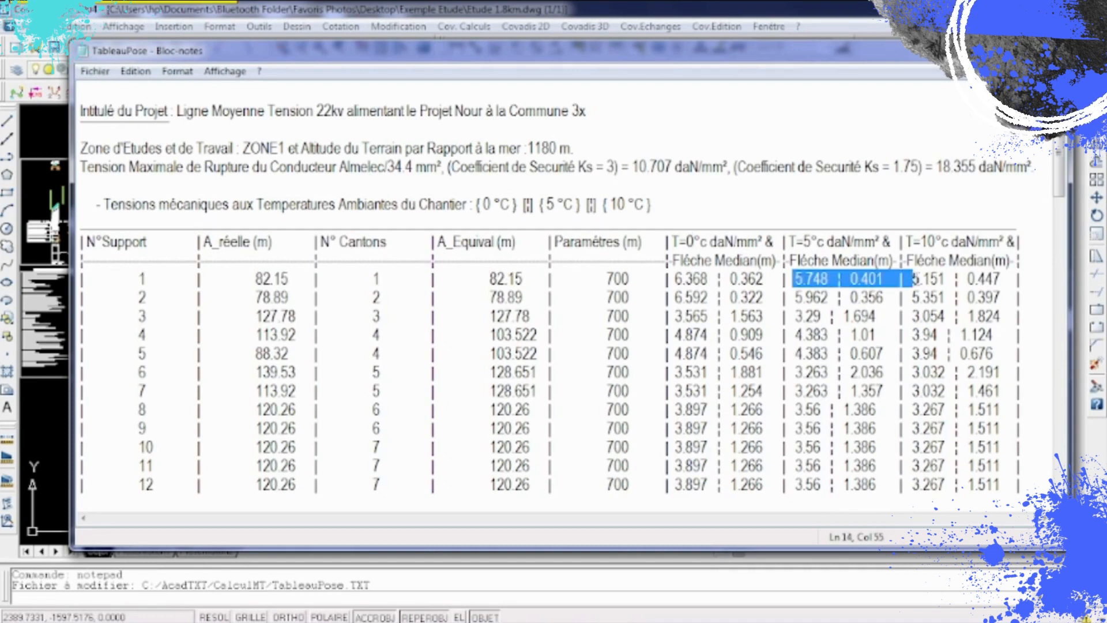
Examine the conductor tensions and median sags from 15 to 55 °C in the laying table.
scroll(938, 244, "down", 8)
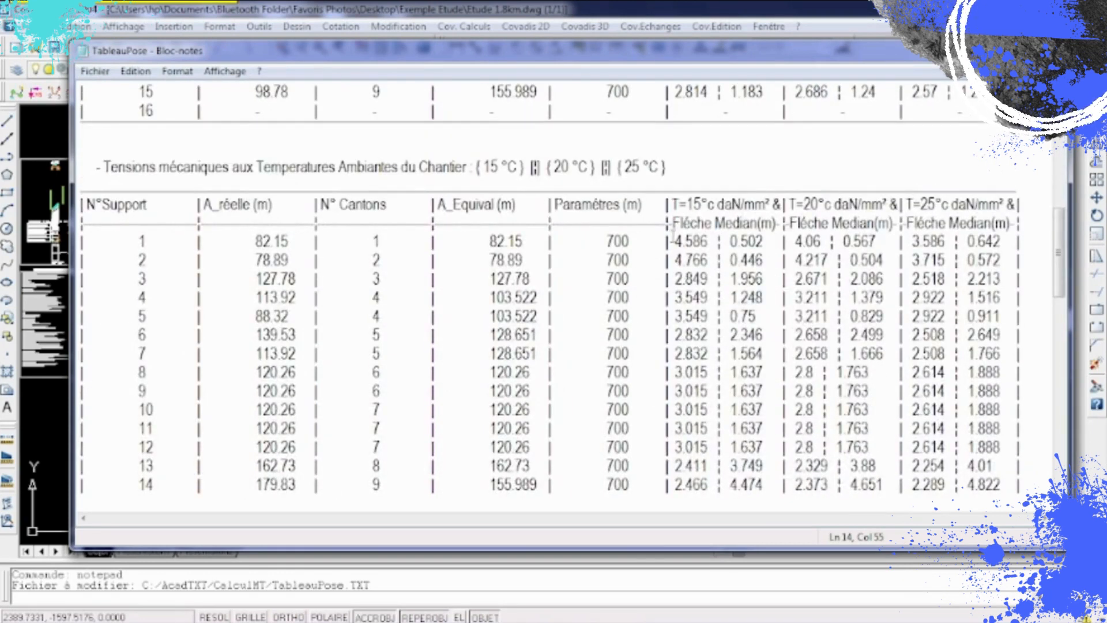
left_click_drag(674, 241, 986, 241)
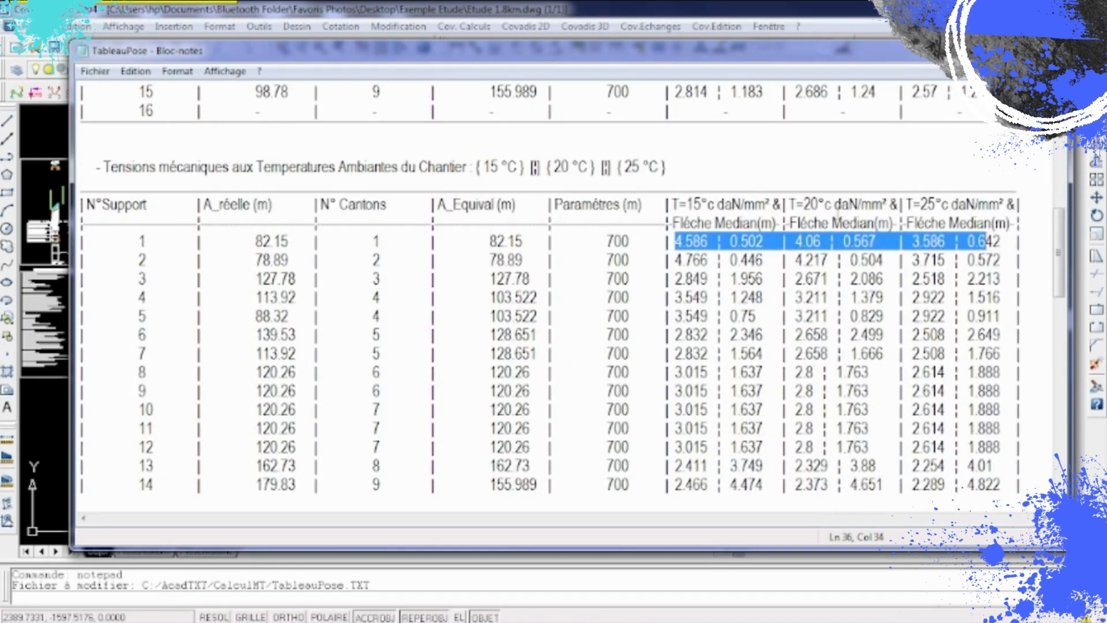
scroll(876, 312, "down", 7)
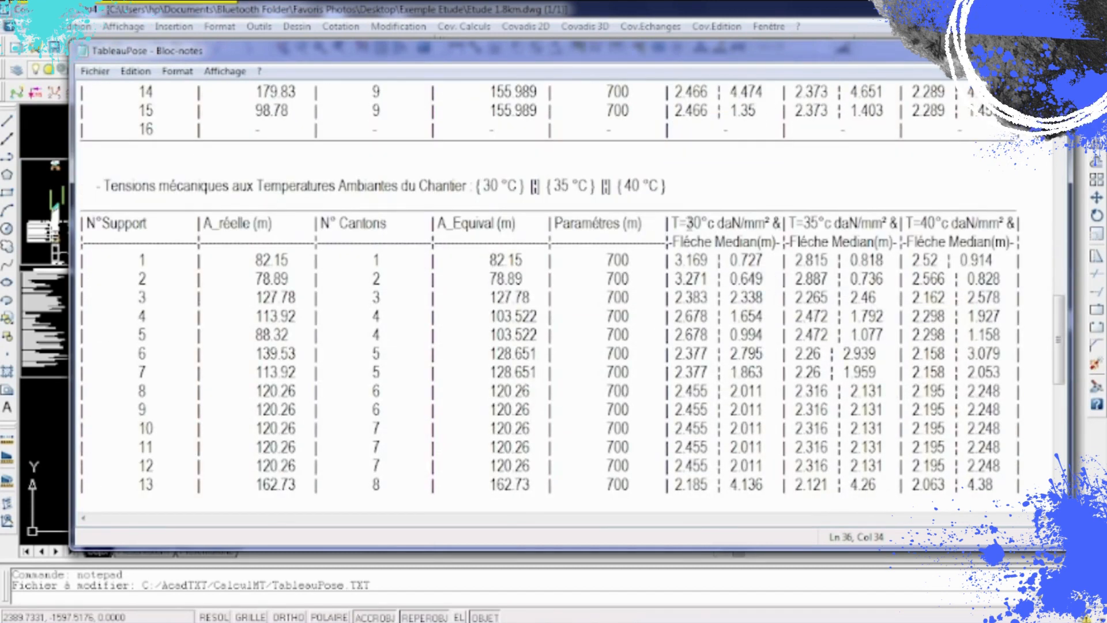
left_click_drag(687, 222, 756, 222)
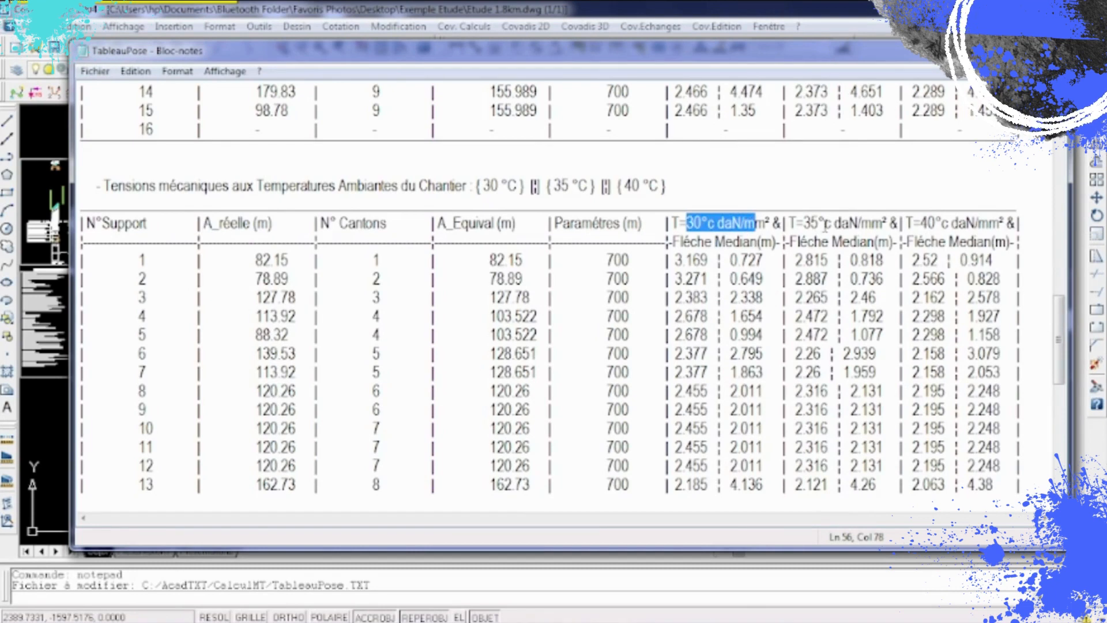
scroll(802, 209, "down", 9)
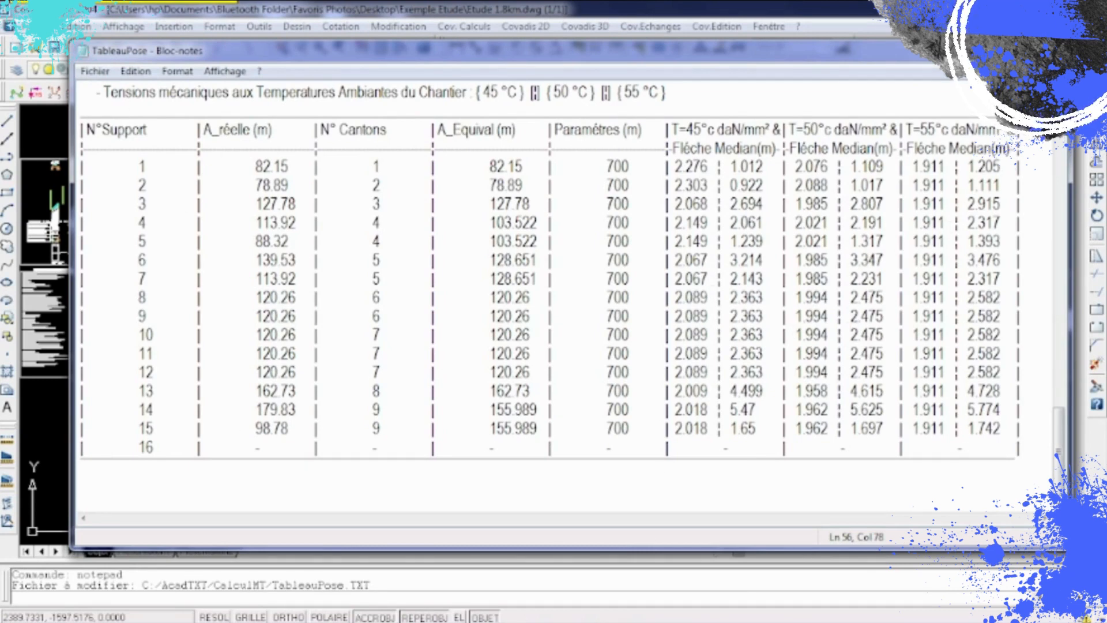
Close the TableauPose file, finish the laying table operation and leave the designer dialog.
left_click(1050, 49)
left_click(685, 389)
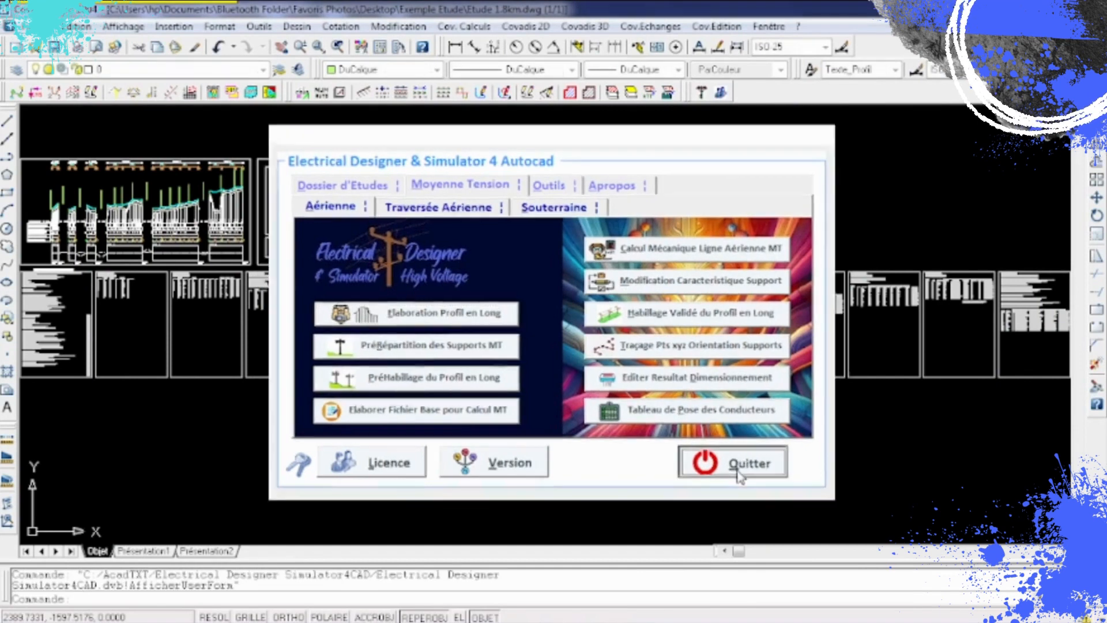
left_click(740, 464)
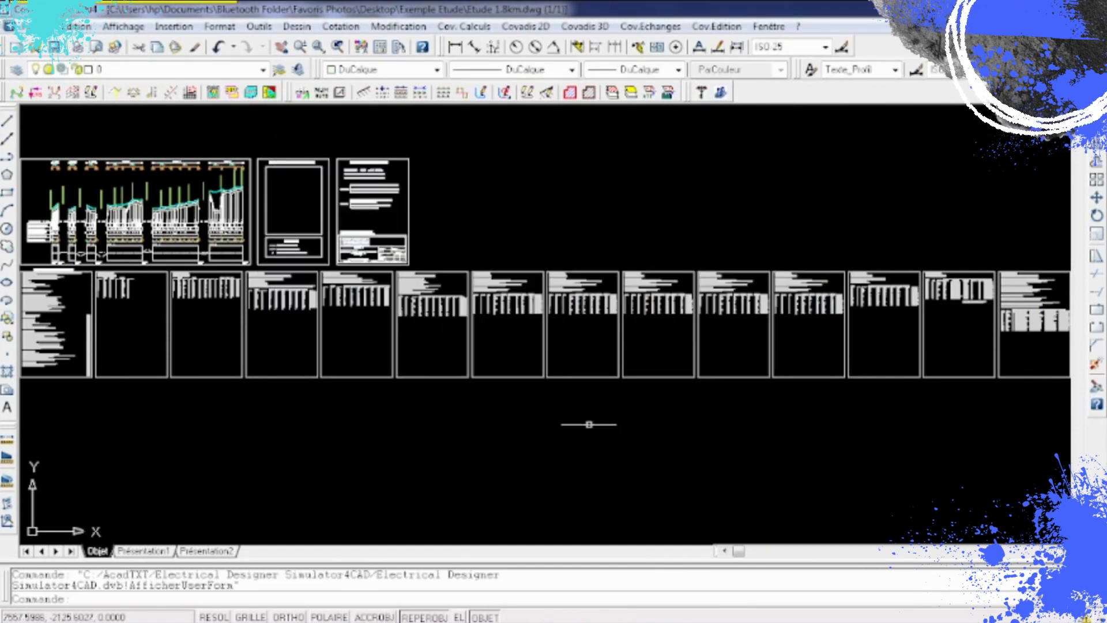